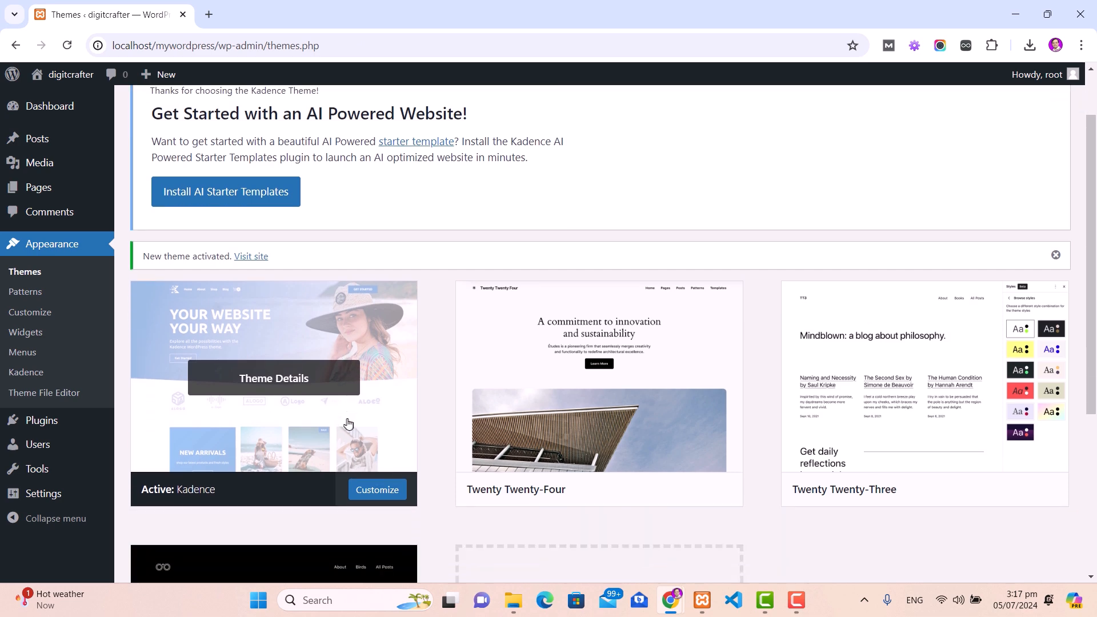
Step: Install Kadence starter templates, switch to Classic, and filter to free Ecommerce designs down to Print Shop
left_click(248, 197)
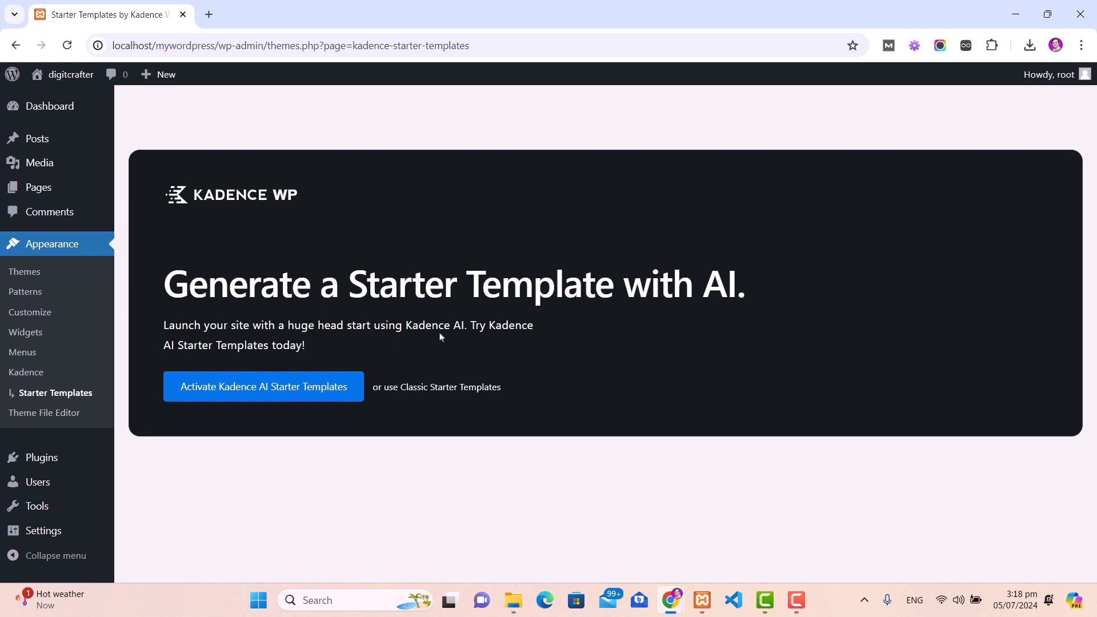
left_click(429, 388)
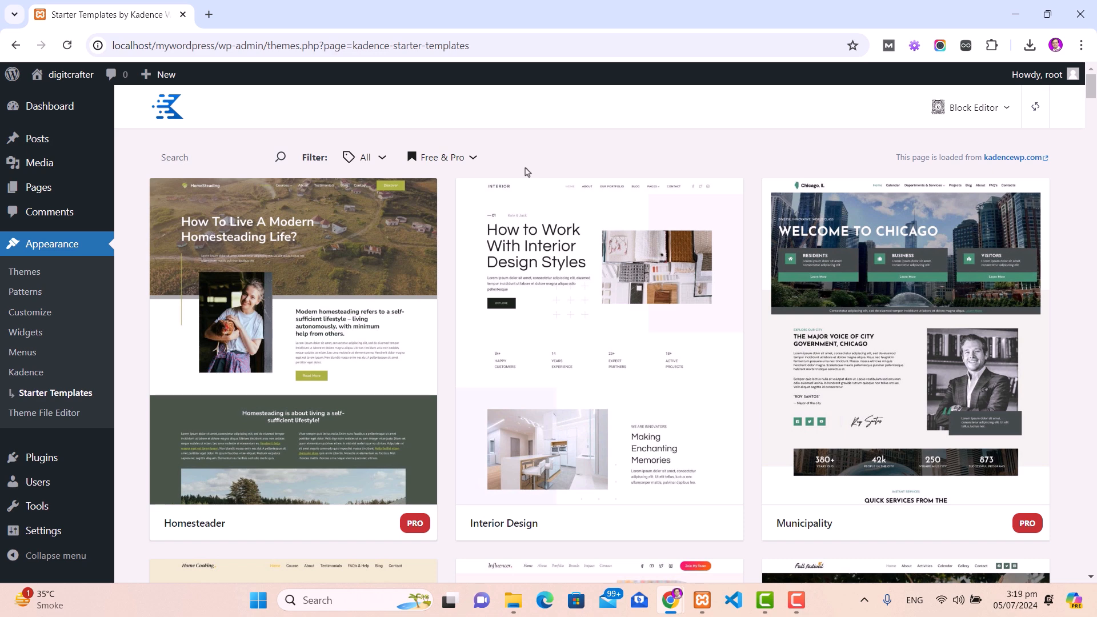
left_click(372, 163)
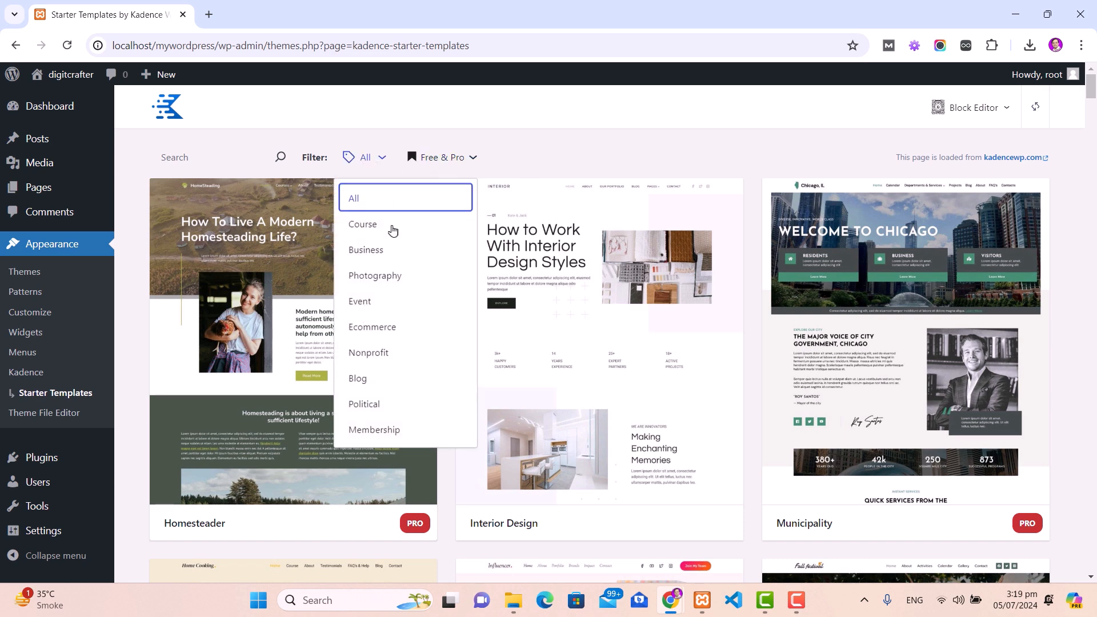
left_click(371, 328)
left_click(474, 157)
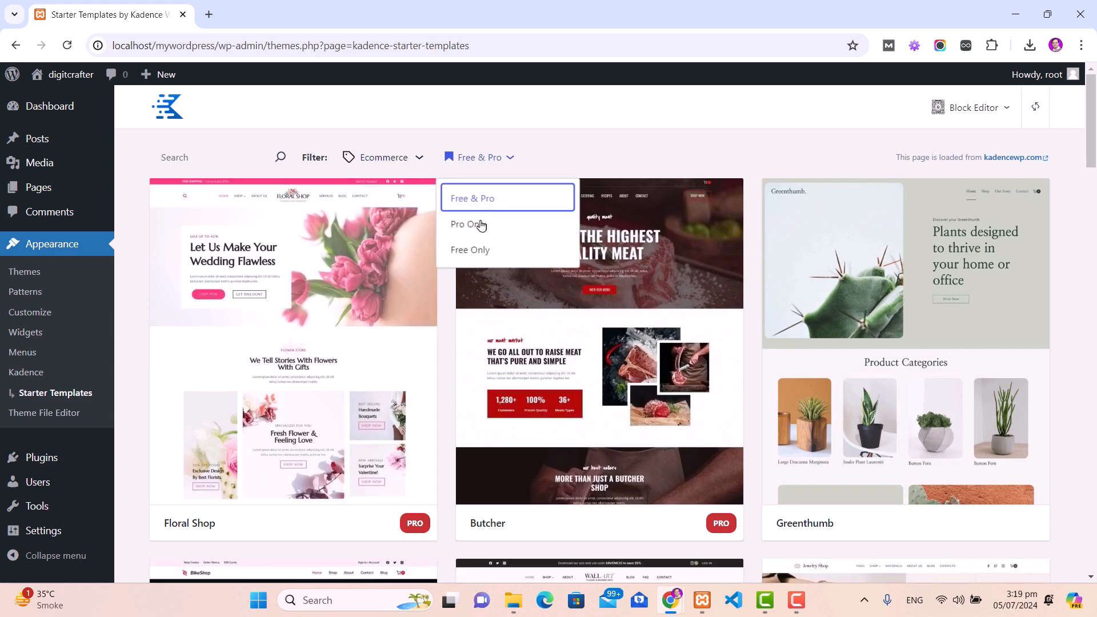
left_click(471, 252)
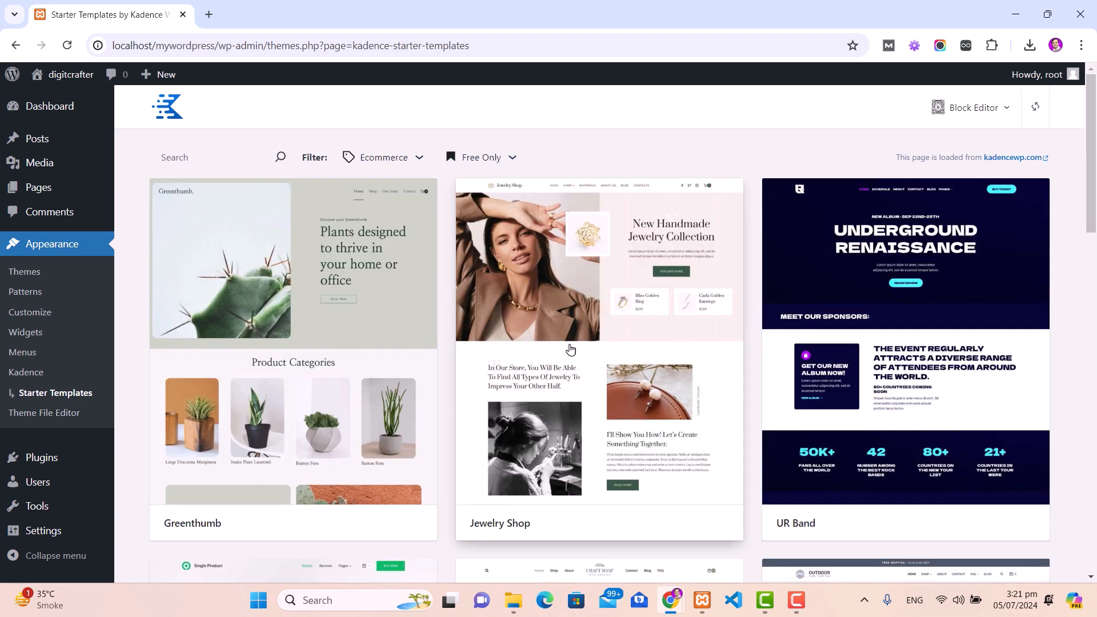
scroll(584, 360, "down", 4)
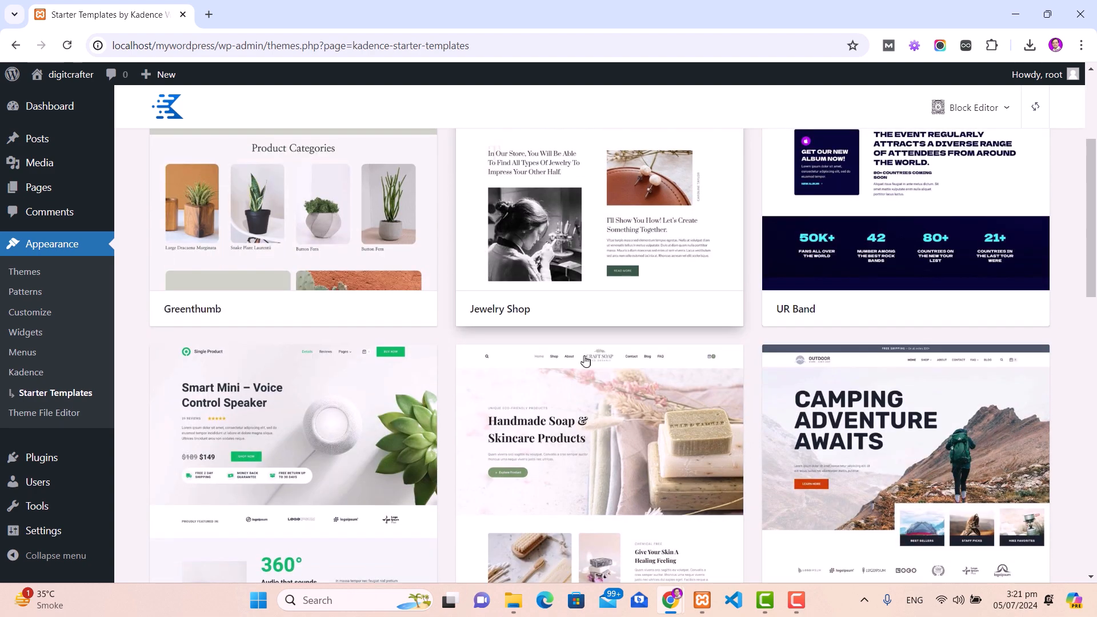
scroll(584, 359, "down", 9)
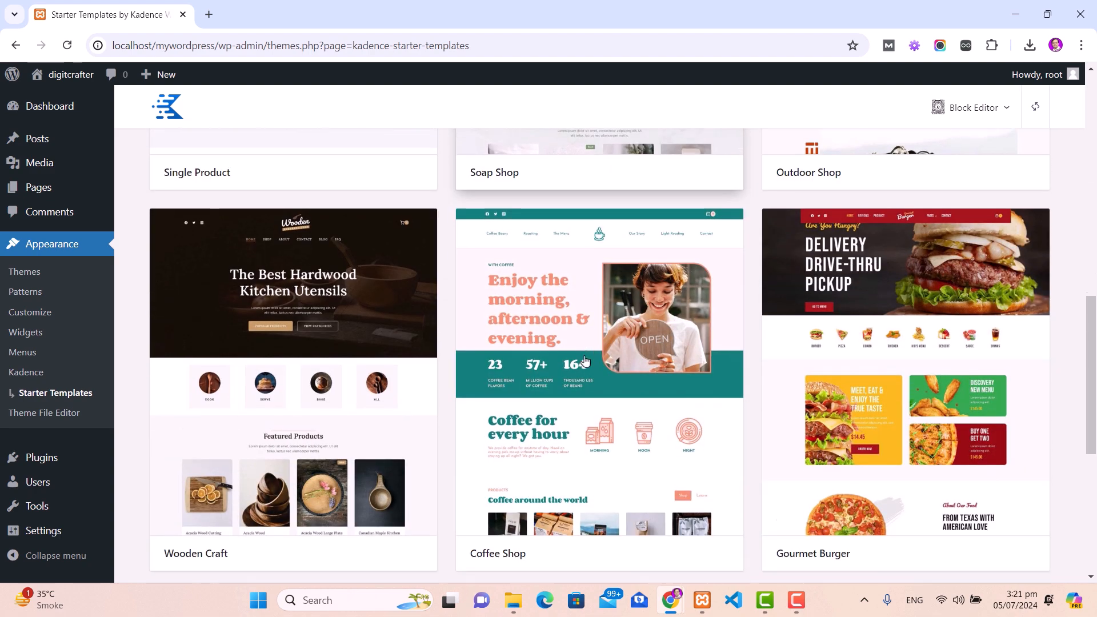
scroll(585, 360, "down", 7)
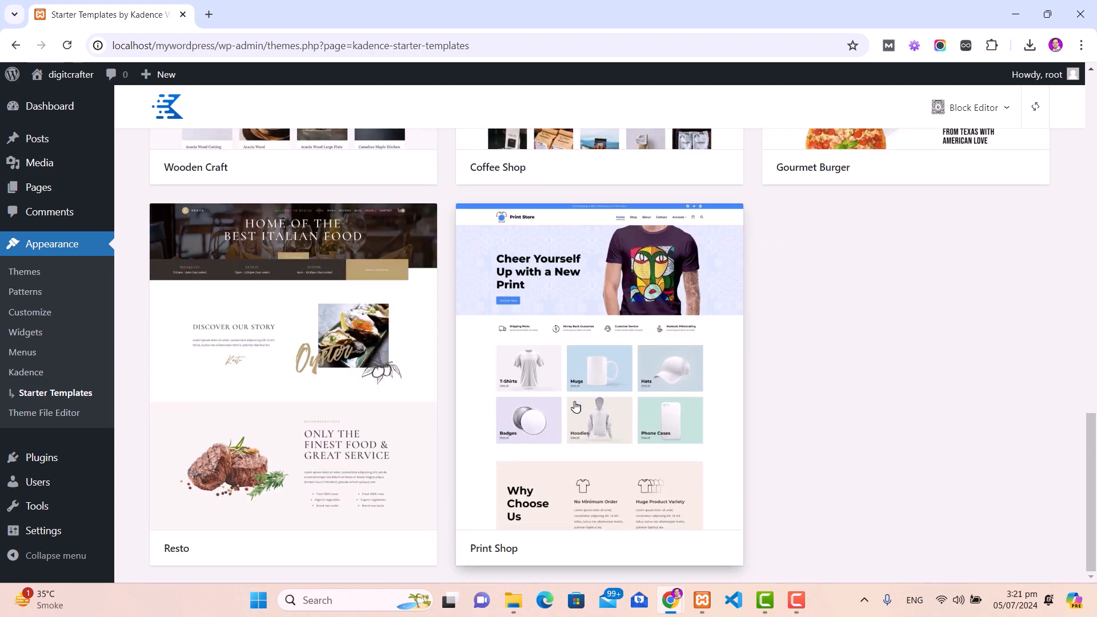
Step: Build from Print Shop with the red and navy palette and Import Full Site content
left_click(577, 317)
left_click_drag(30, 174, 135, 174)
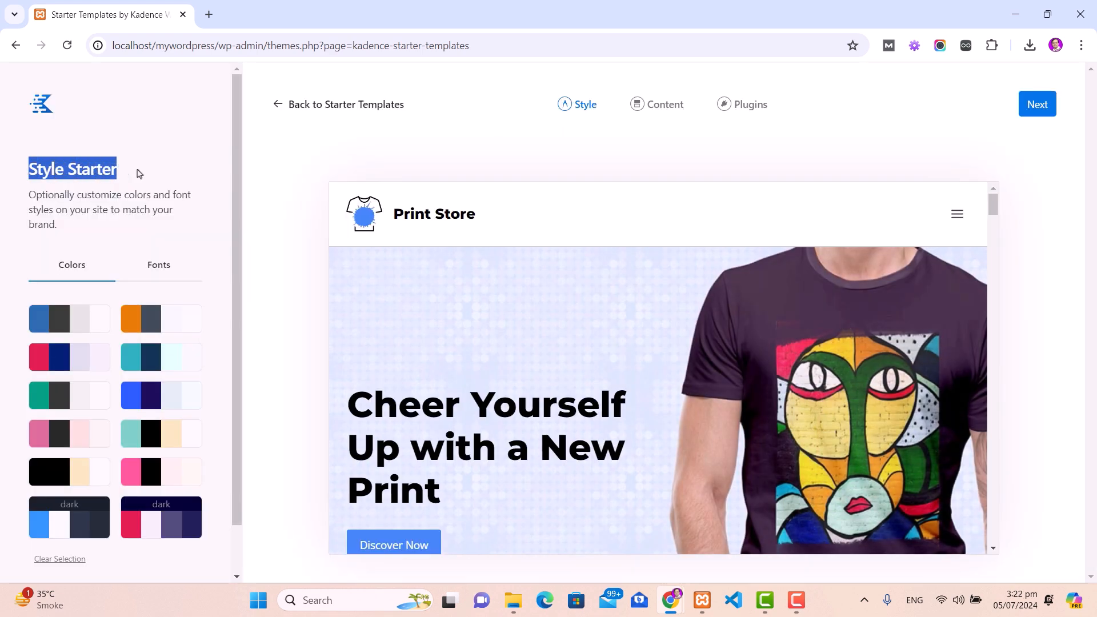
scroll(142, 186, "down", 1)
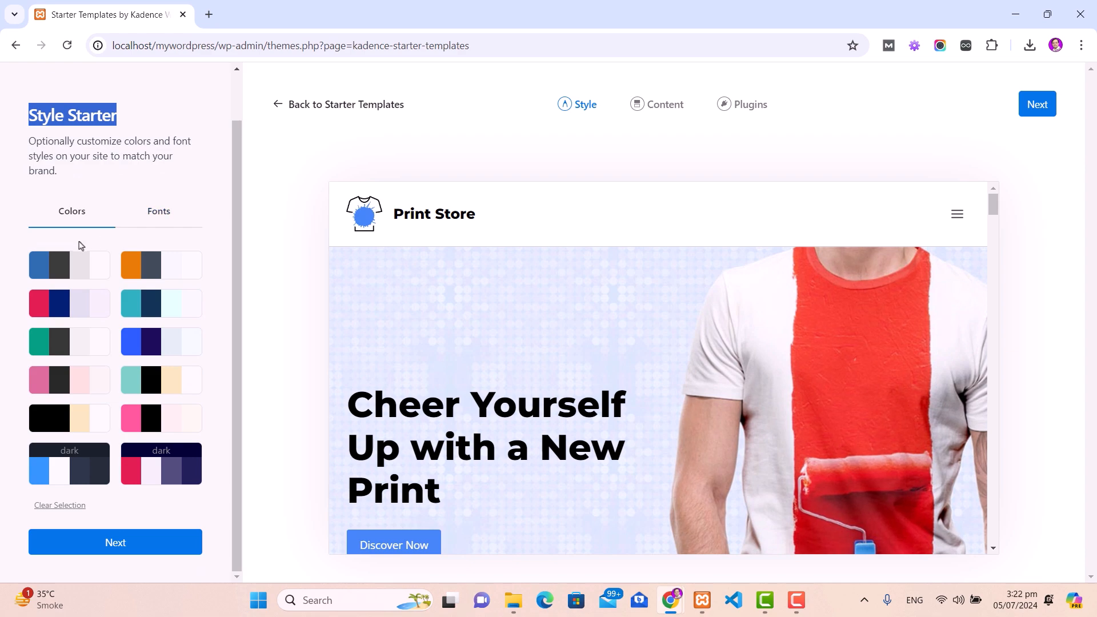
left_click(59, 311)
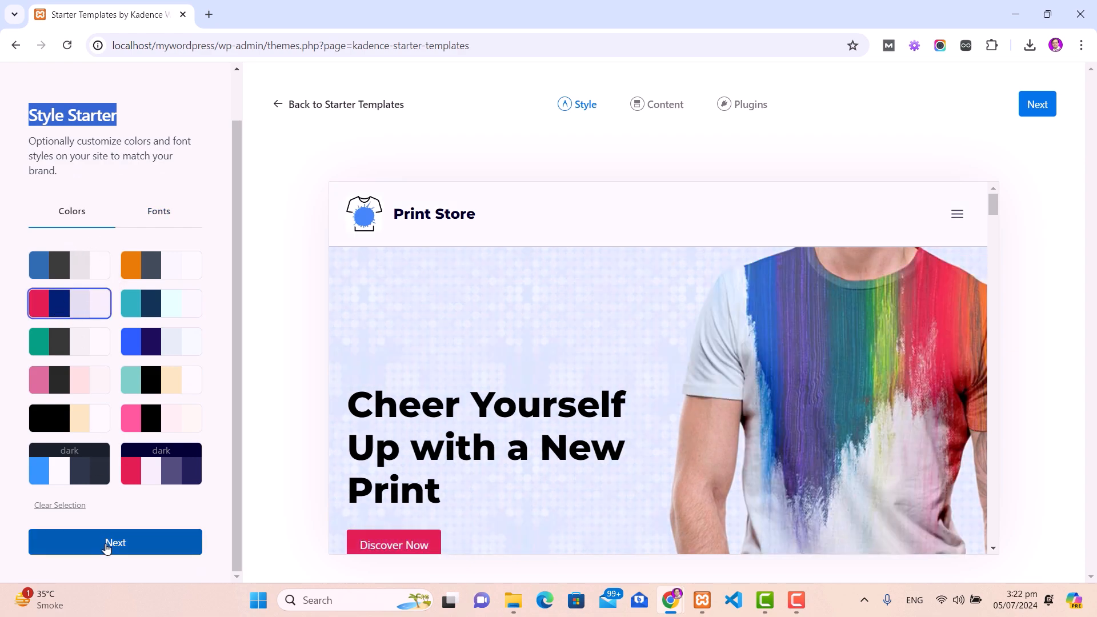
left_click(108, 543)
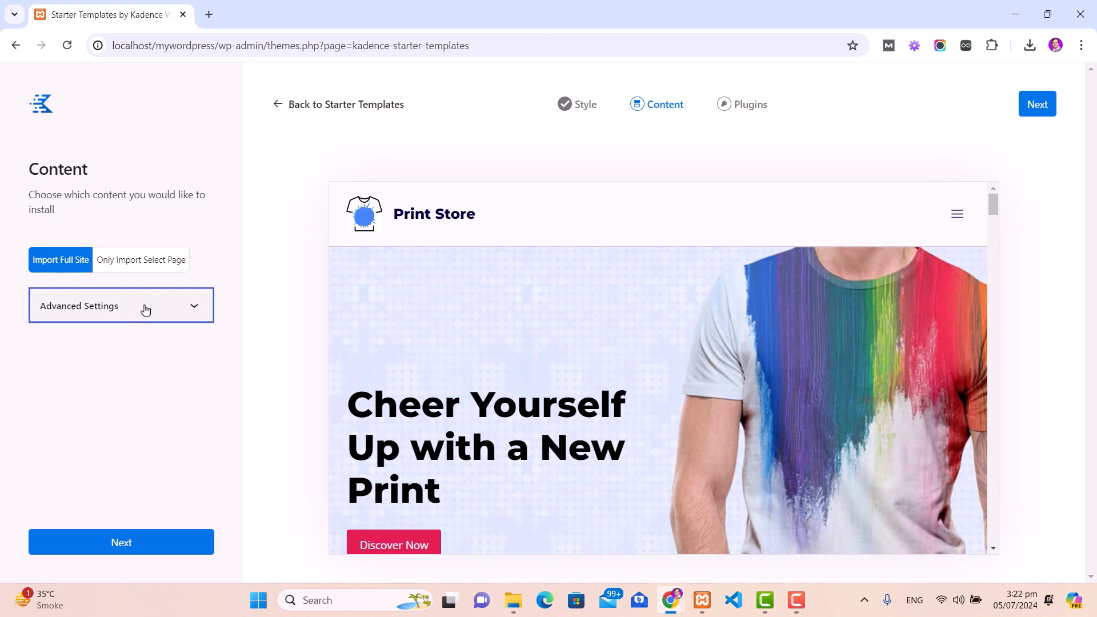
left_click(169, 311)
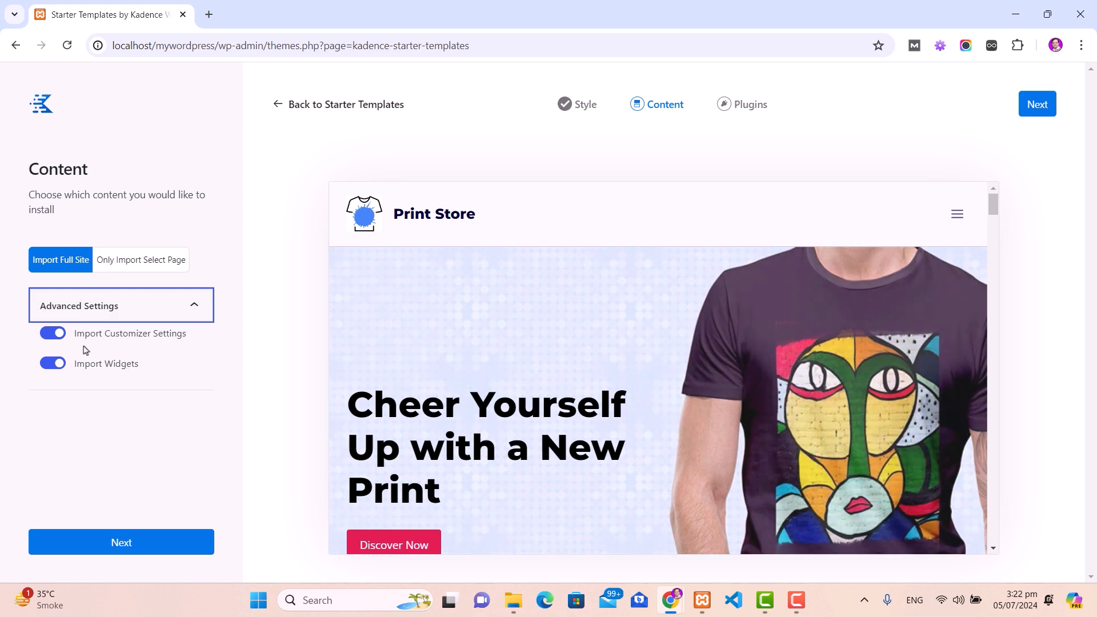
left_click(122, 542)
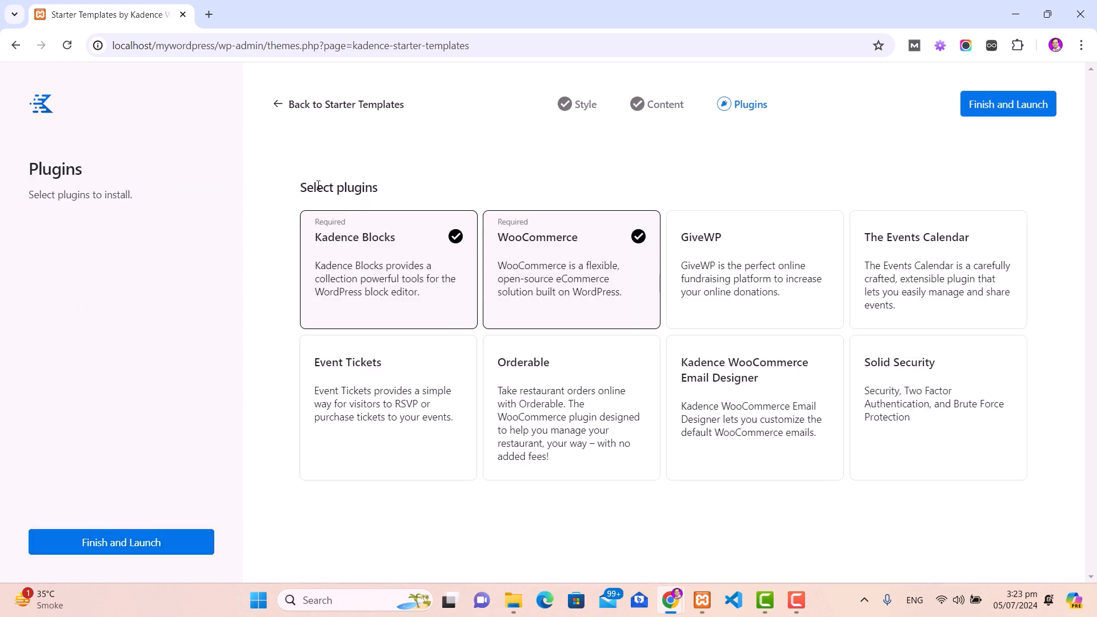
Step: Launch the Print Shop import with Kadence Blocks and WooCommerce and let it reach Success
left_click_drag(301, 194, 392, 191)
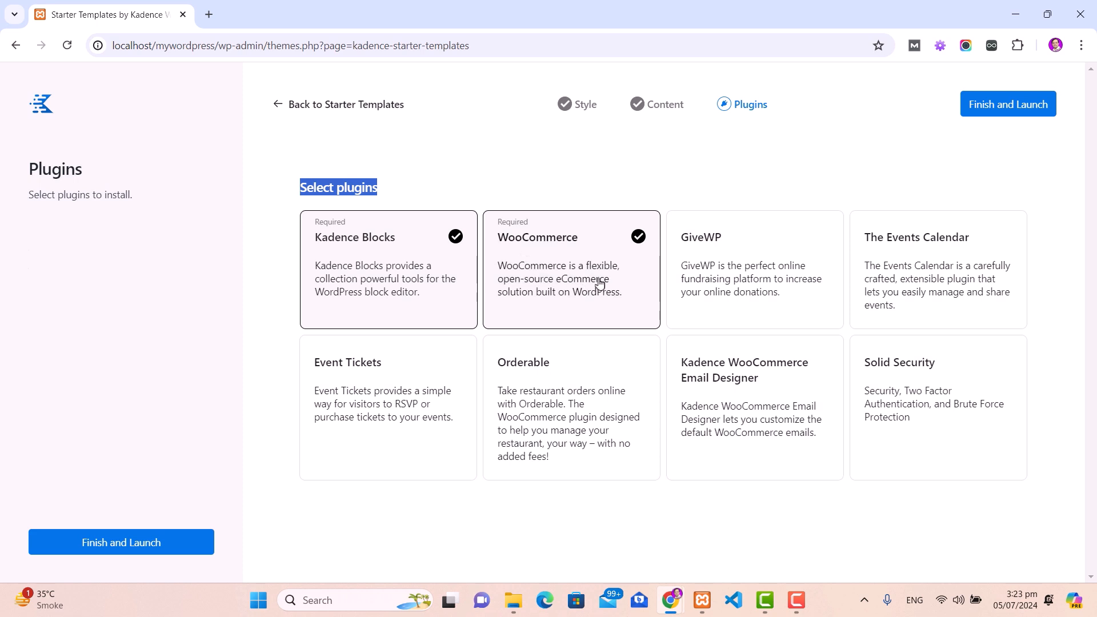
left_click(1012, 111)
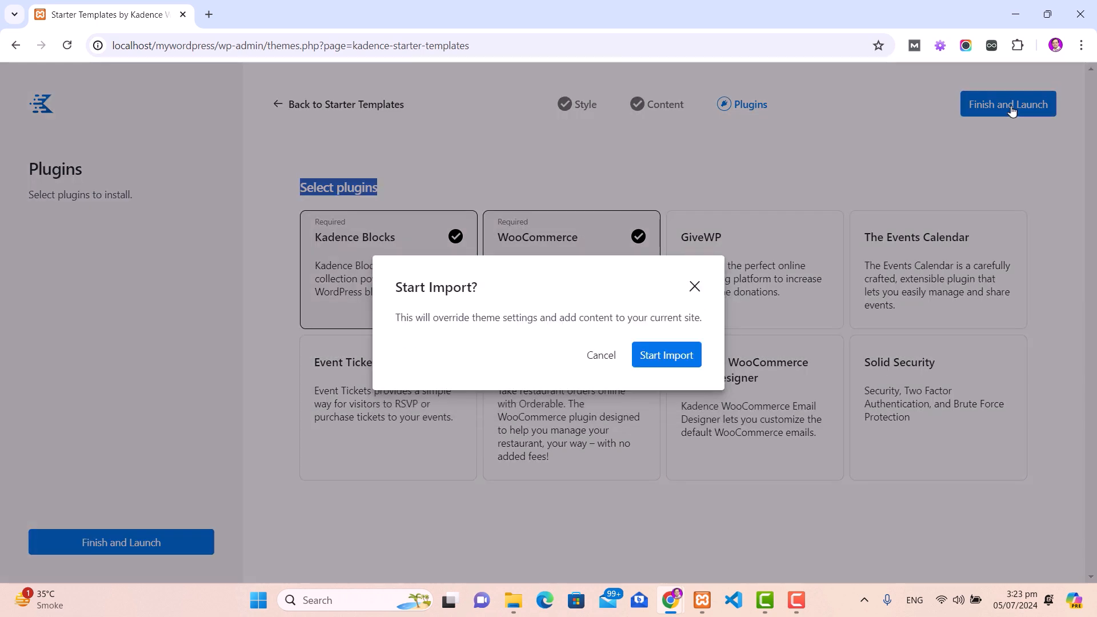
left_click(666, 359)
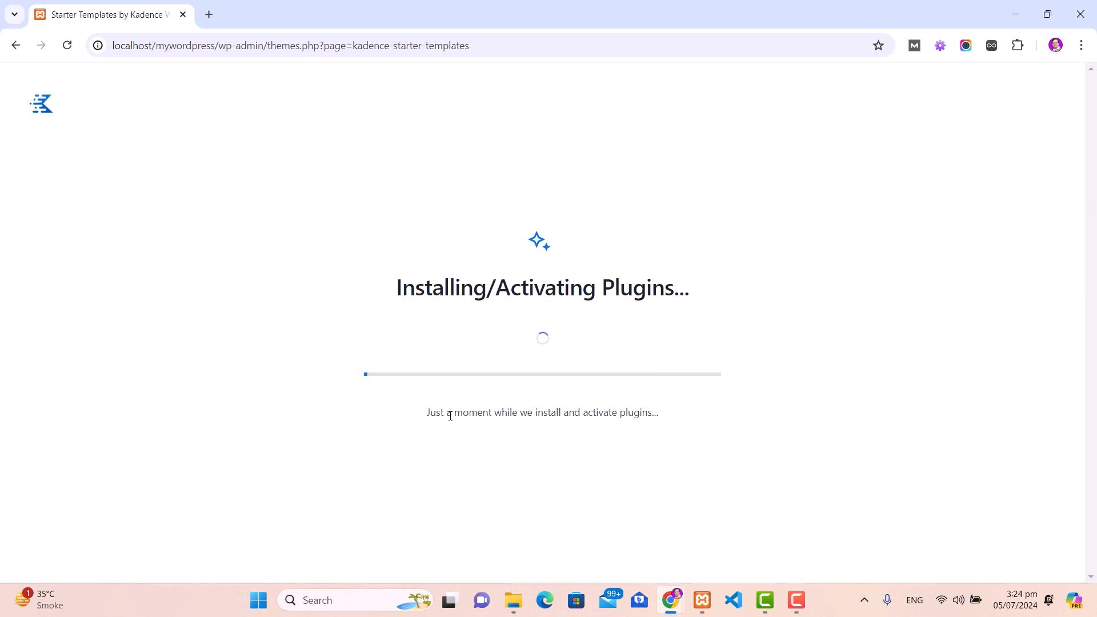
left_click_drag(462, 413, 679, 422)
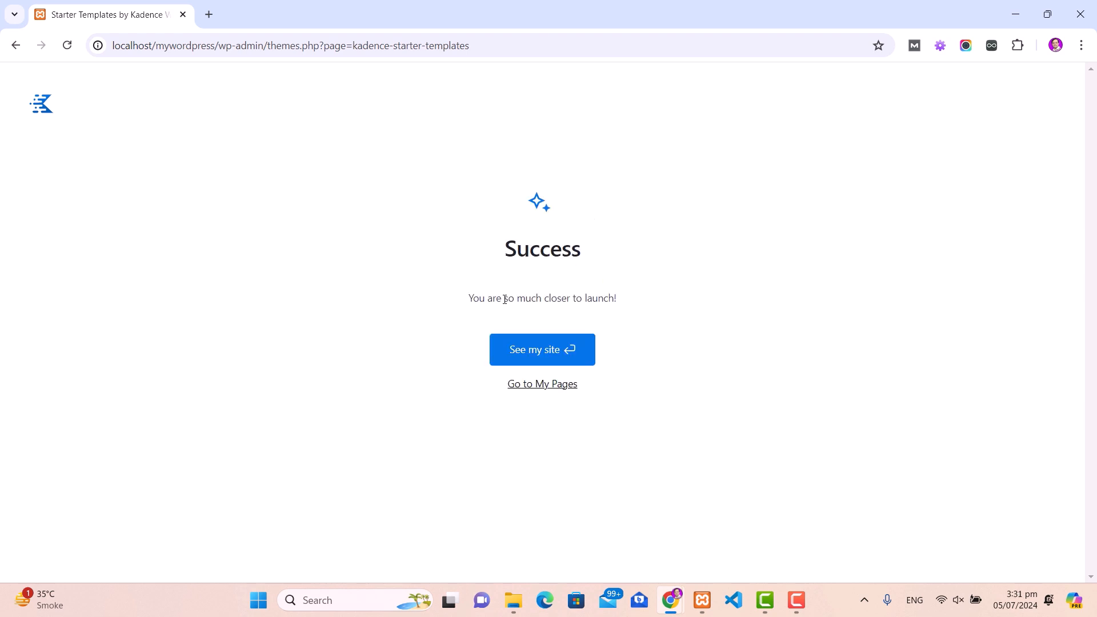
Step: View the new digitcrafter storefront and scroll through its home page
left_click(544, 355)
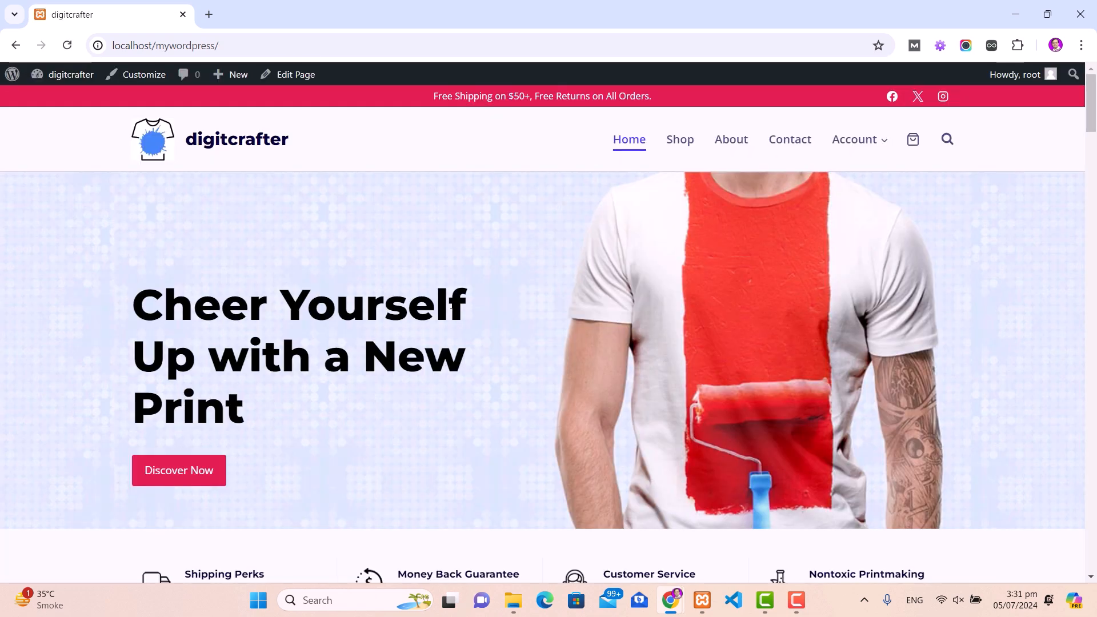
scroll(451, 304, "down", 20)
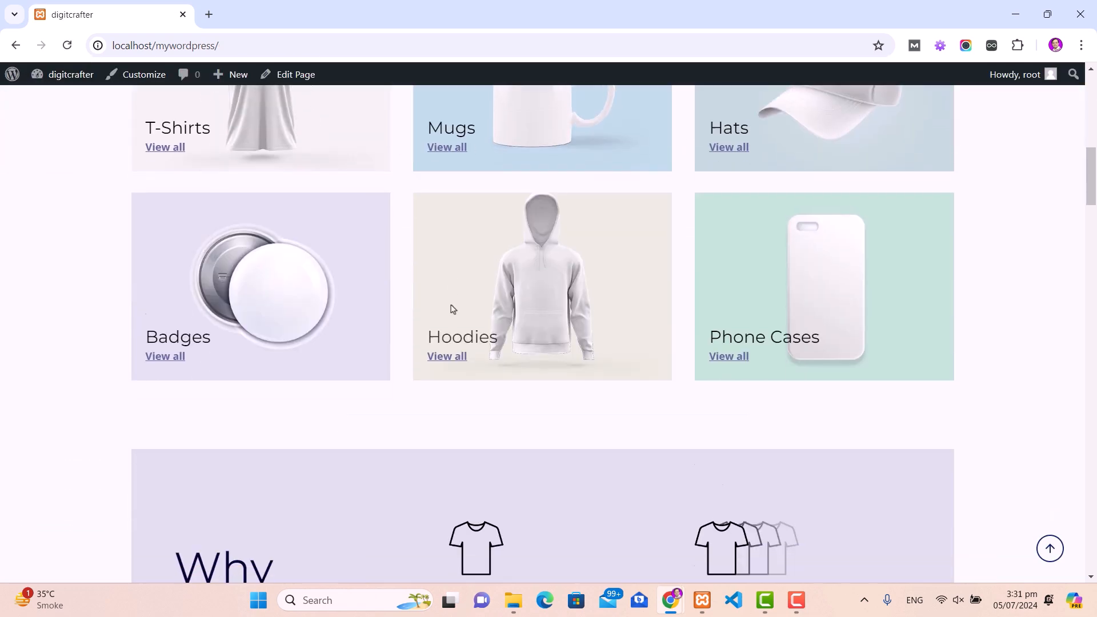
scroll(473, 340, "down", 15)
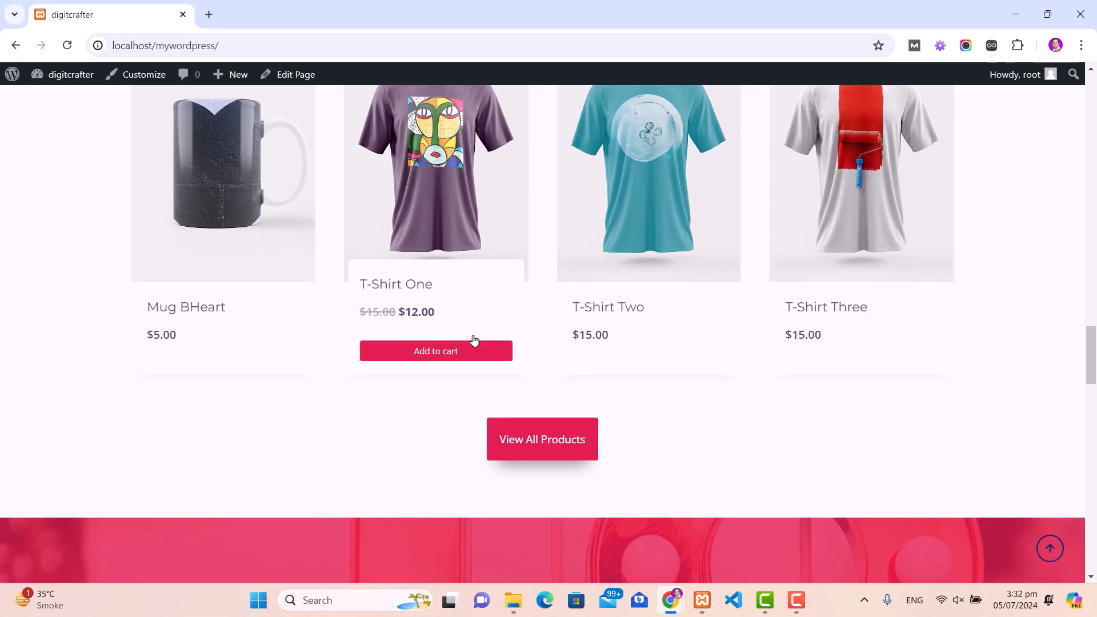
scroll(474, 341, "down", 15)
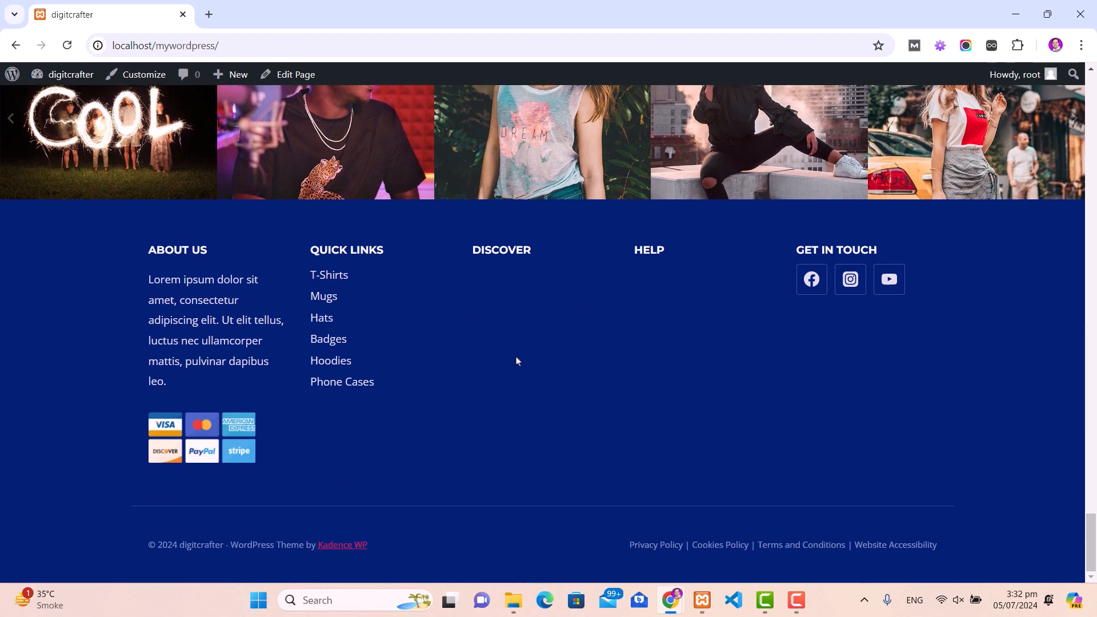
left_click_drag(1091, 533, 1090, 83)
Step: Go to the dashboard and open Appearance > Customize
left_click(52, 99)
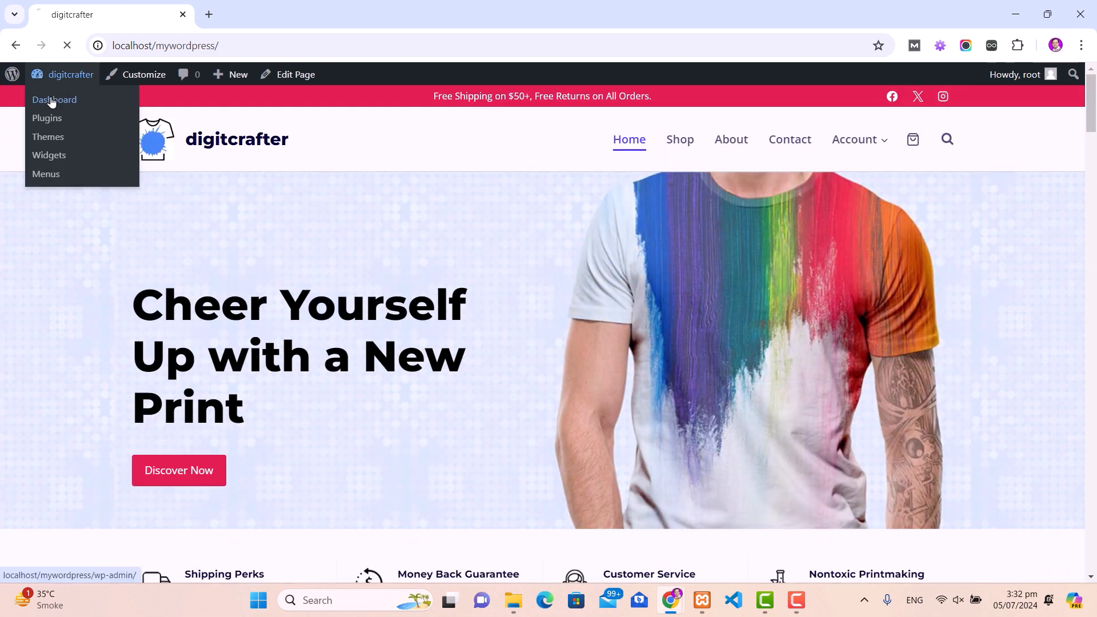
mouse_move(60, 429)
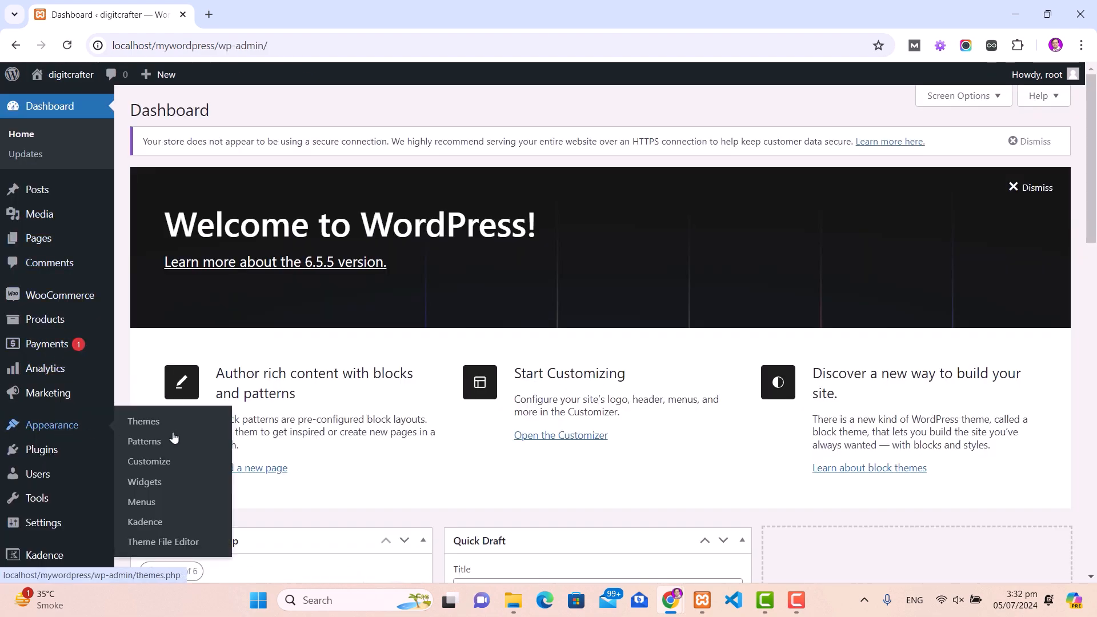
left_click(159, 462)
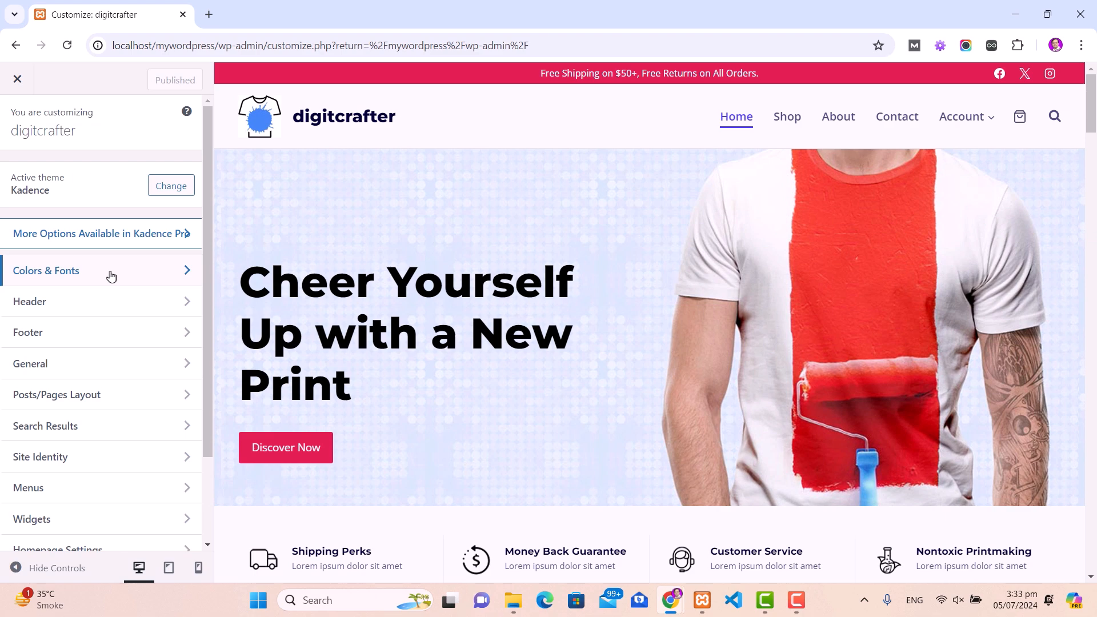
Step: Replace the header site logo with the uploaded logo.png, skipping cropping
left_click(102, 301)
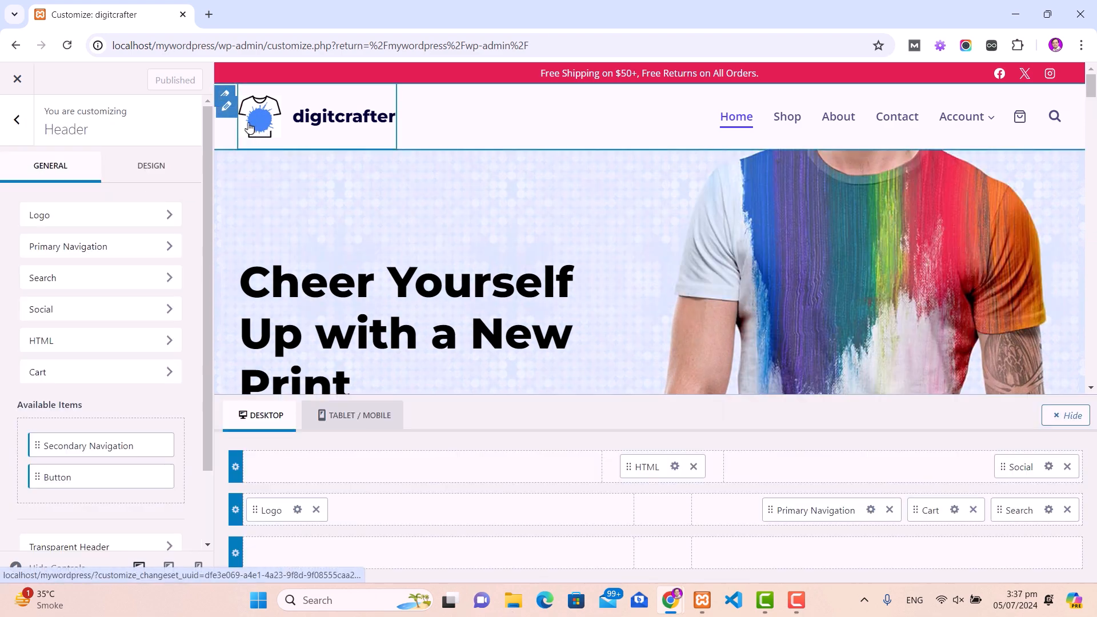
left_click(122, 215)
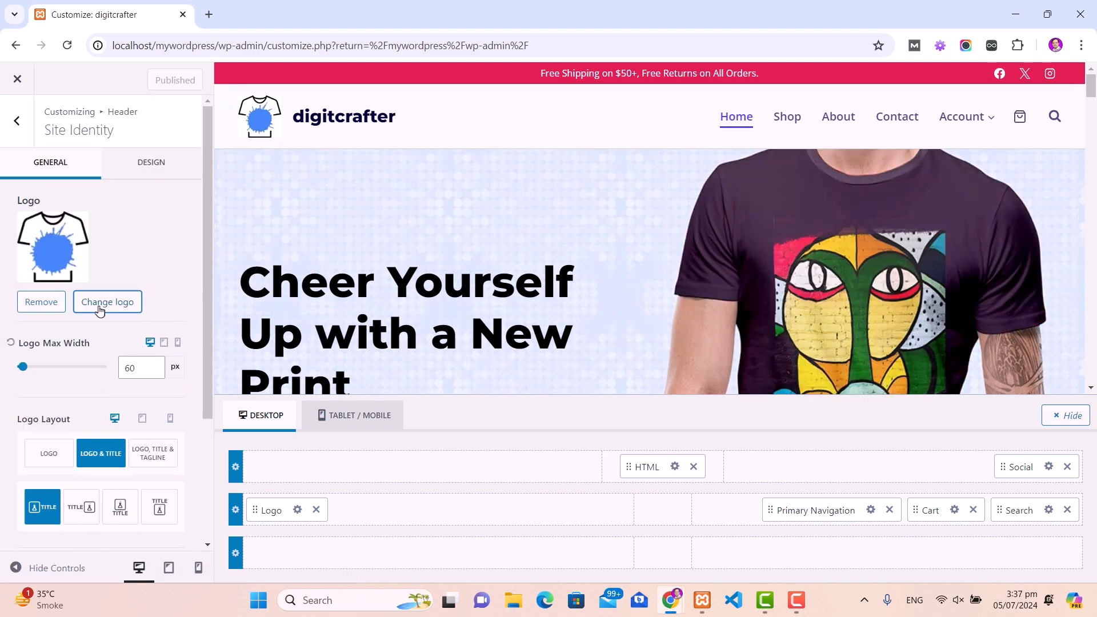
left_click(105, 303)
left_click(552, 336)
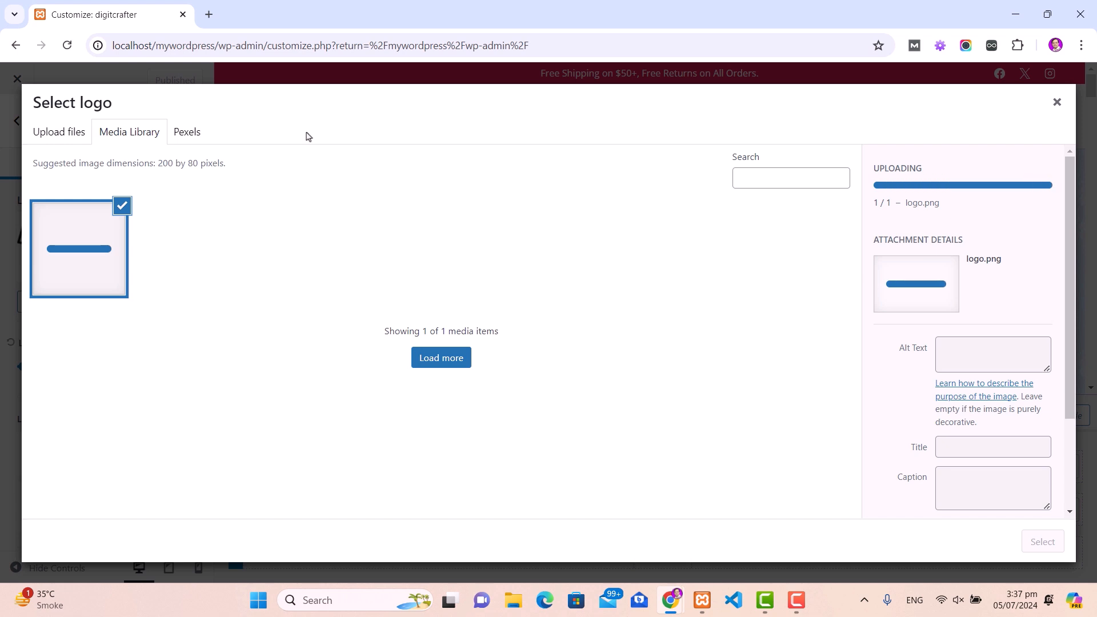
left_click(1042, 543)
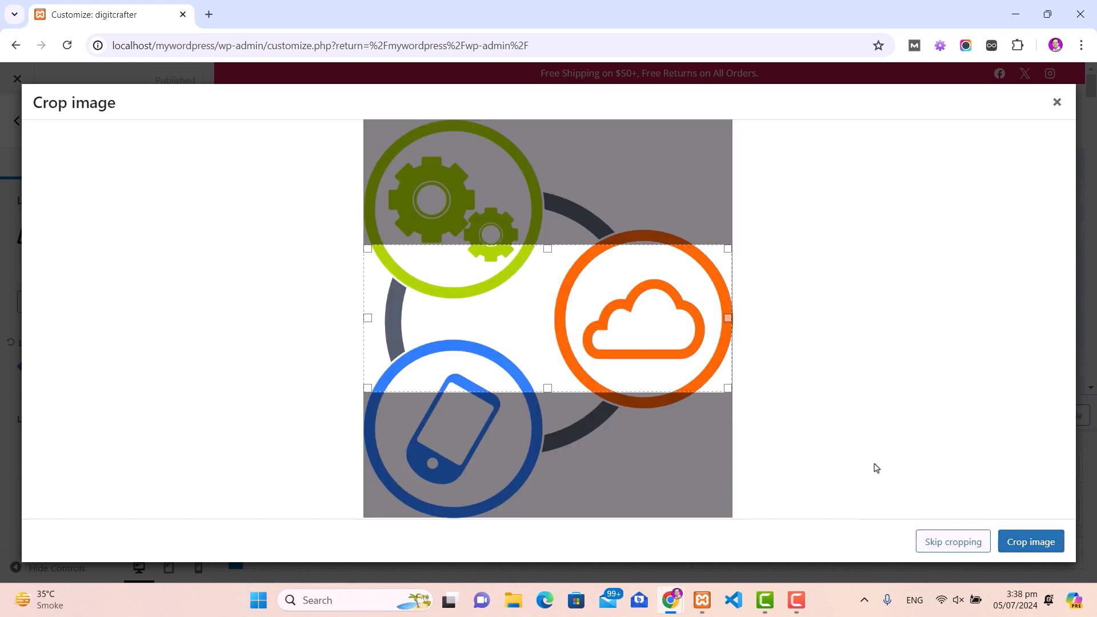
left_click(963, 544)
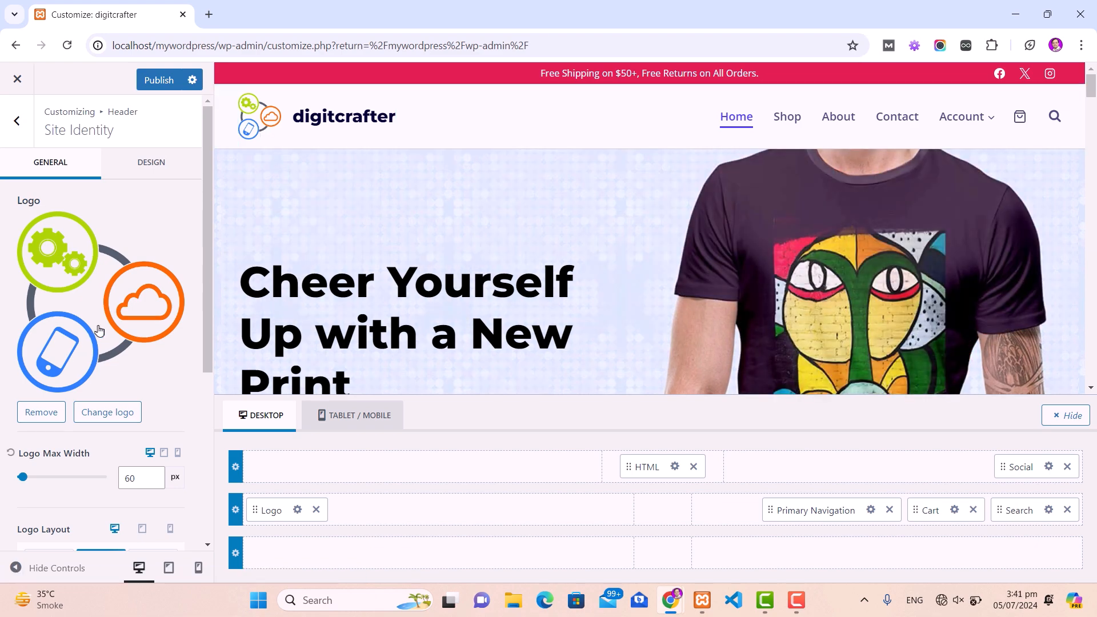
Step: Keep the site title 'digitcrafter' and enter the tagline 'Learn and Grow With Digital Marketing'
scroll(99, 330, "down", 5)
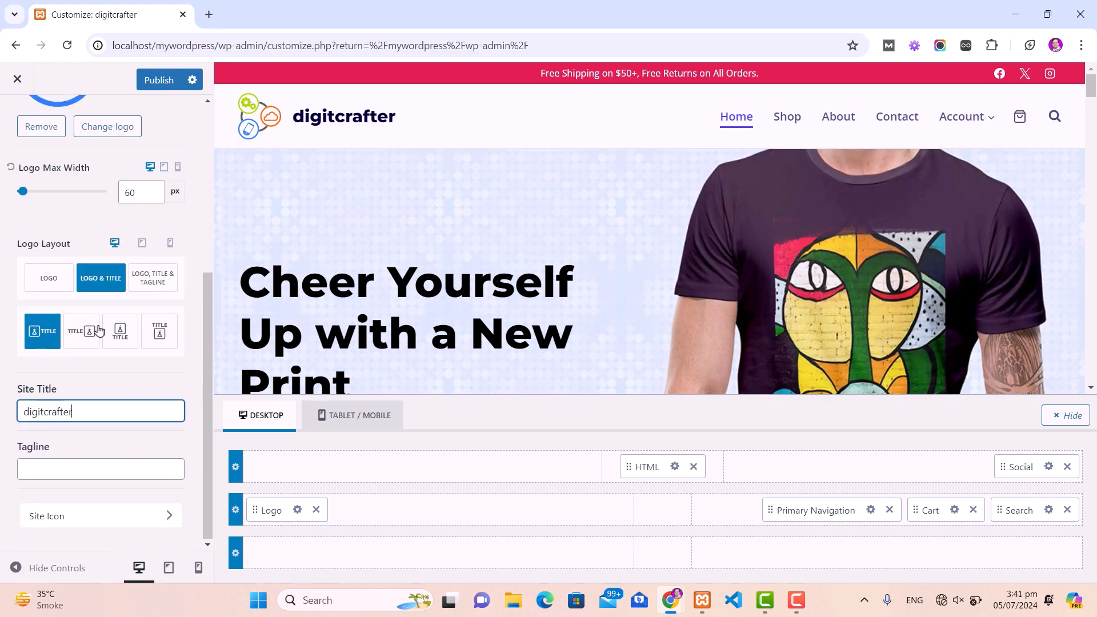
left_click(80, 416)
double_click(87, 409)
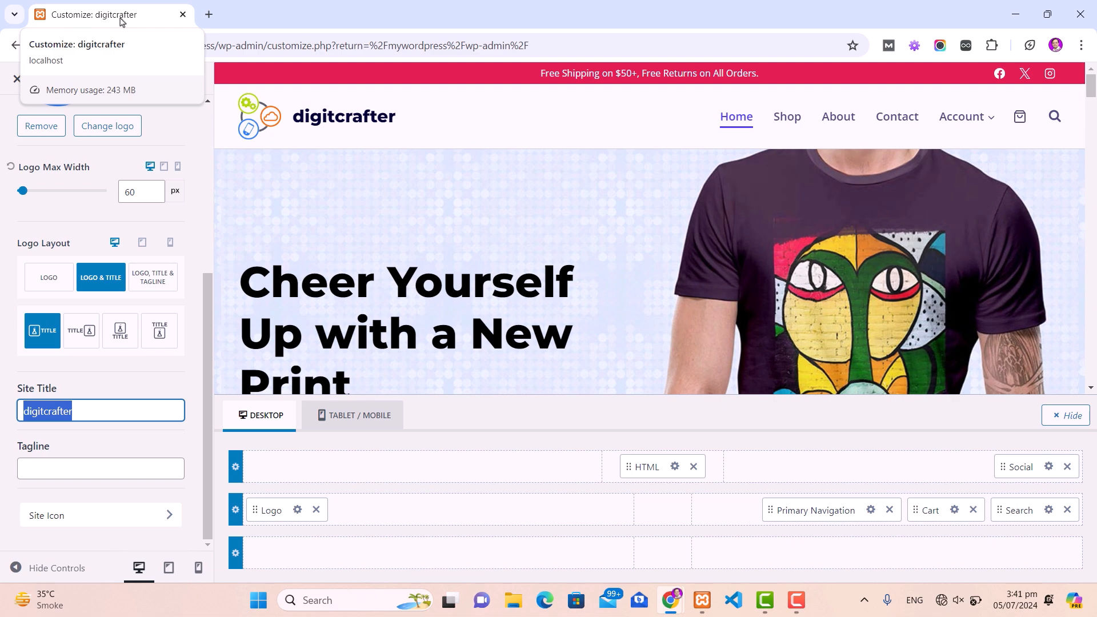
left_click_drag(102, 410, 14, 411)
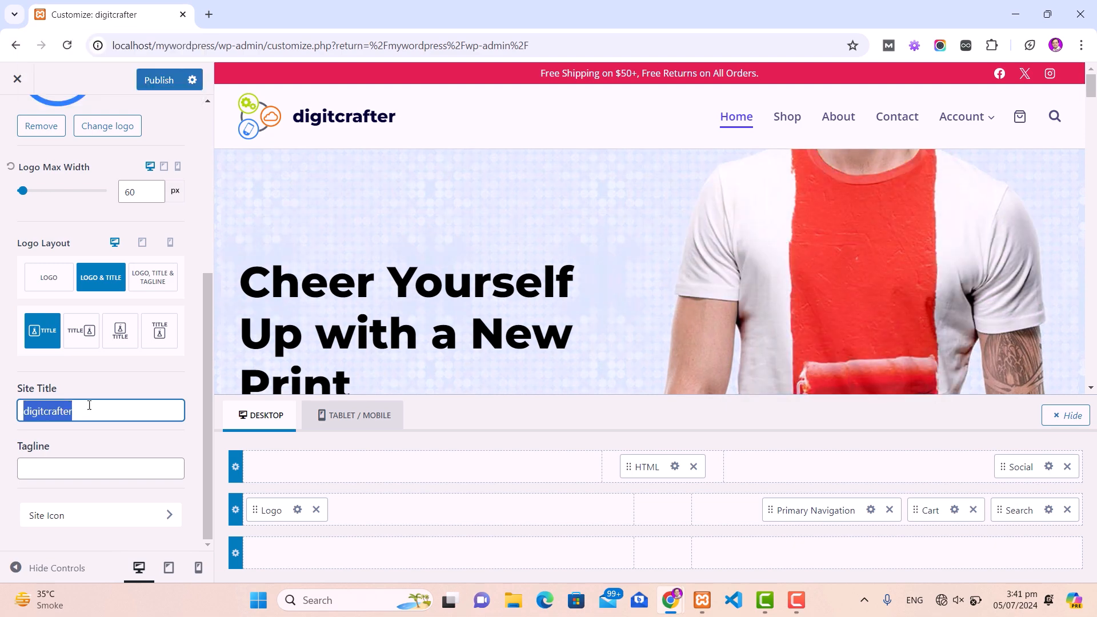
left_click(113, 404)
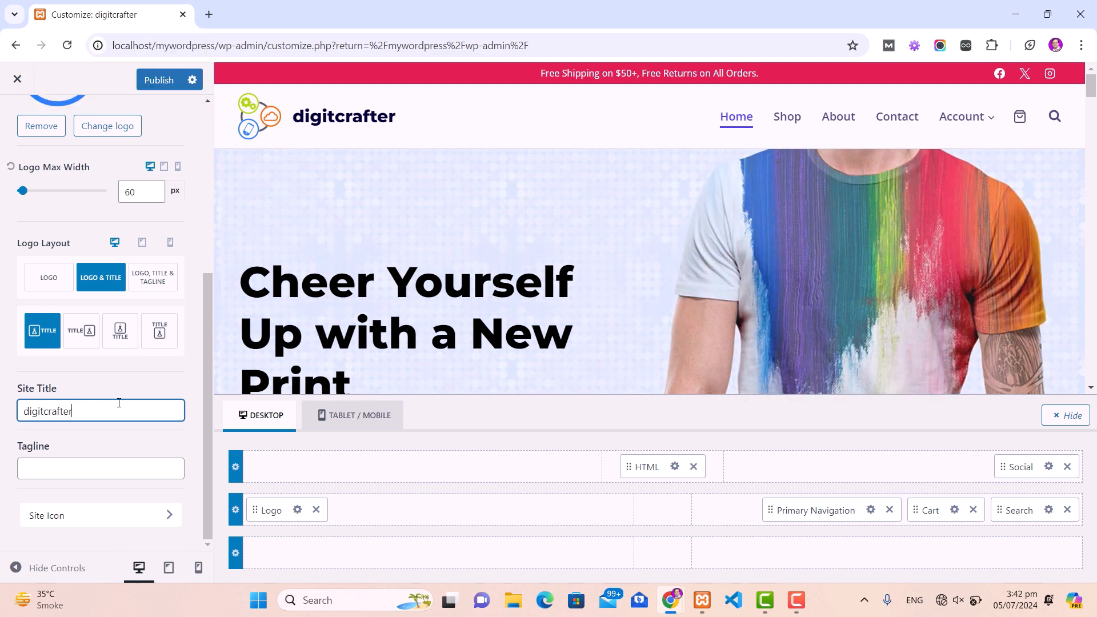
left_click(74, 474)
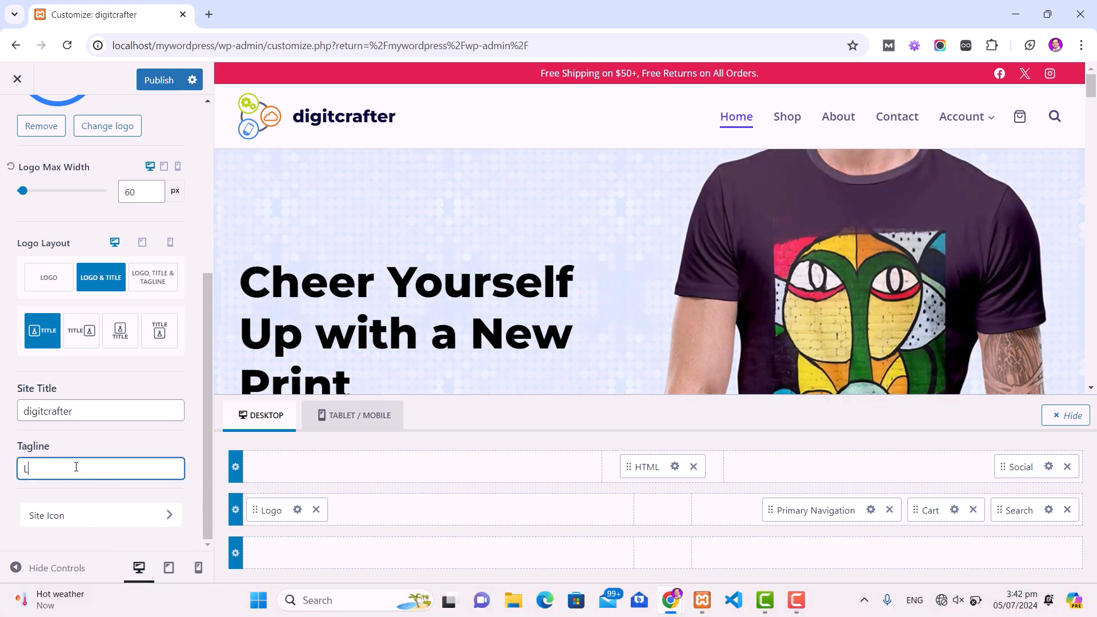
type("Learn and Grow ")
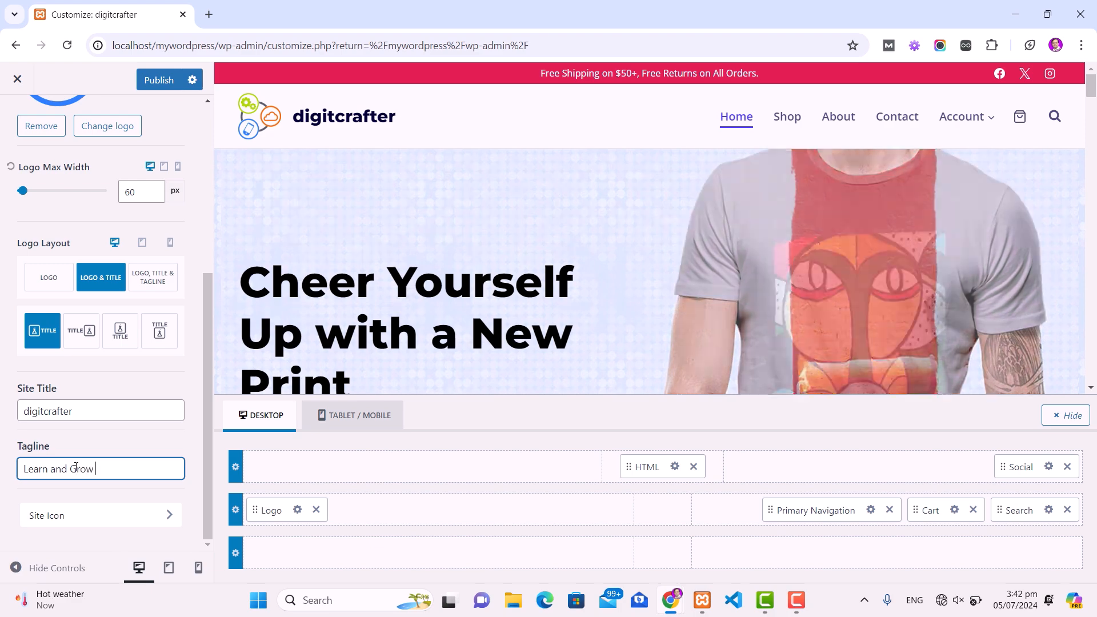
type("With")
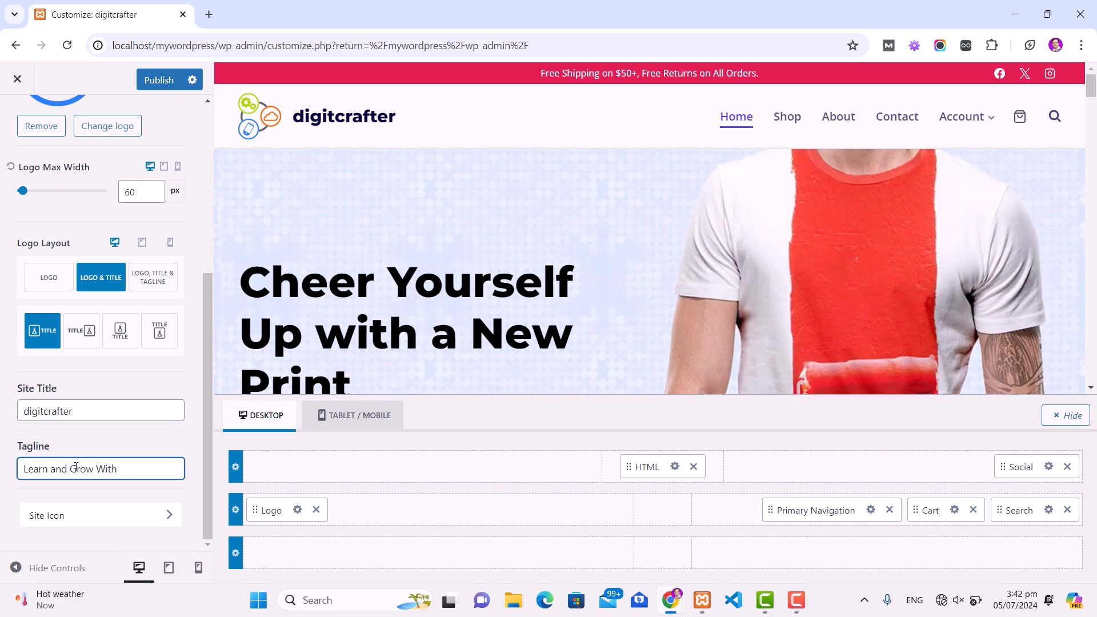
type(" Digital Marketing")
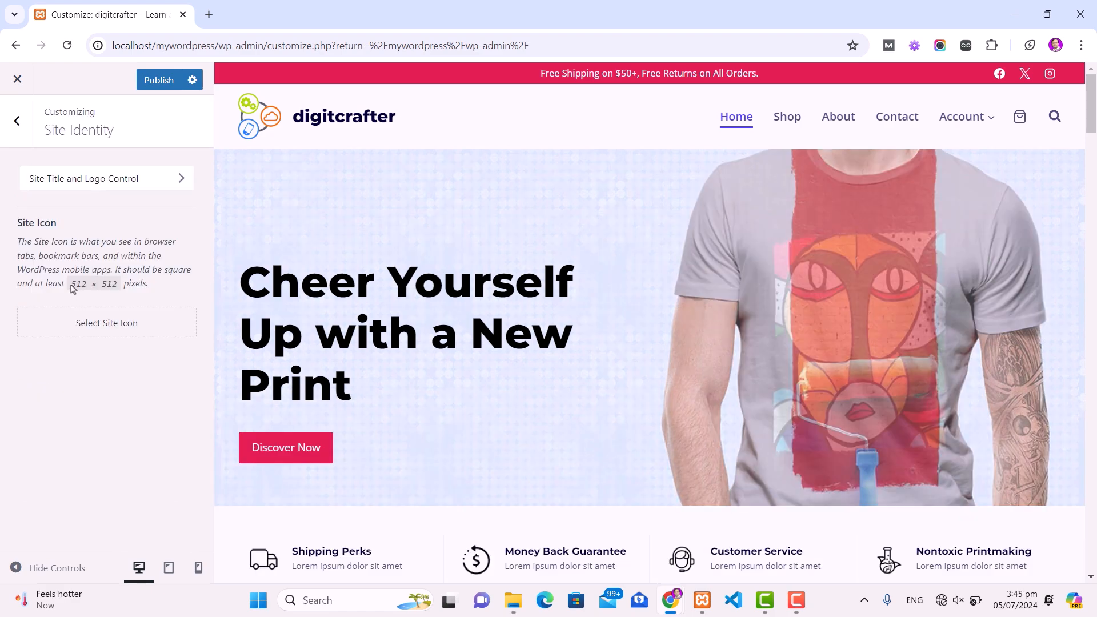
Step: Upload the 512 × 512 Site-Icon.png as the site icon and publish
left_click_drag(80, 284, 122, 286)
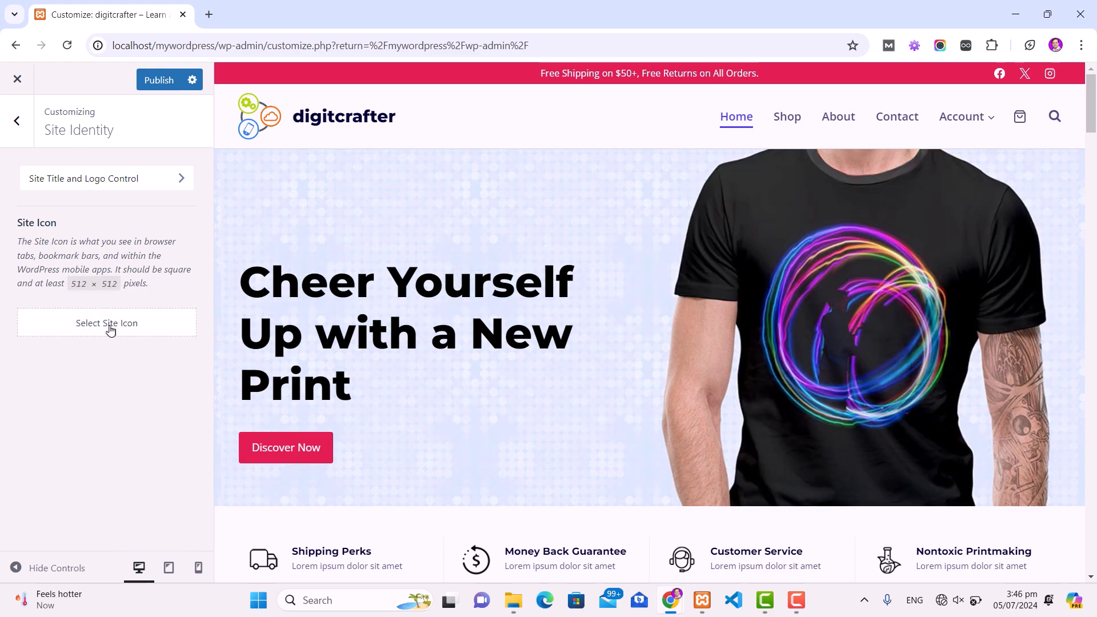
left_click(108, 325)
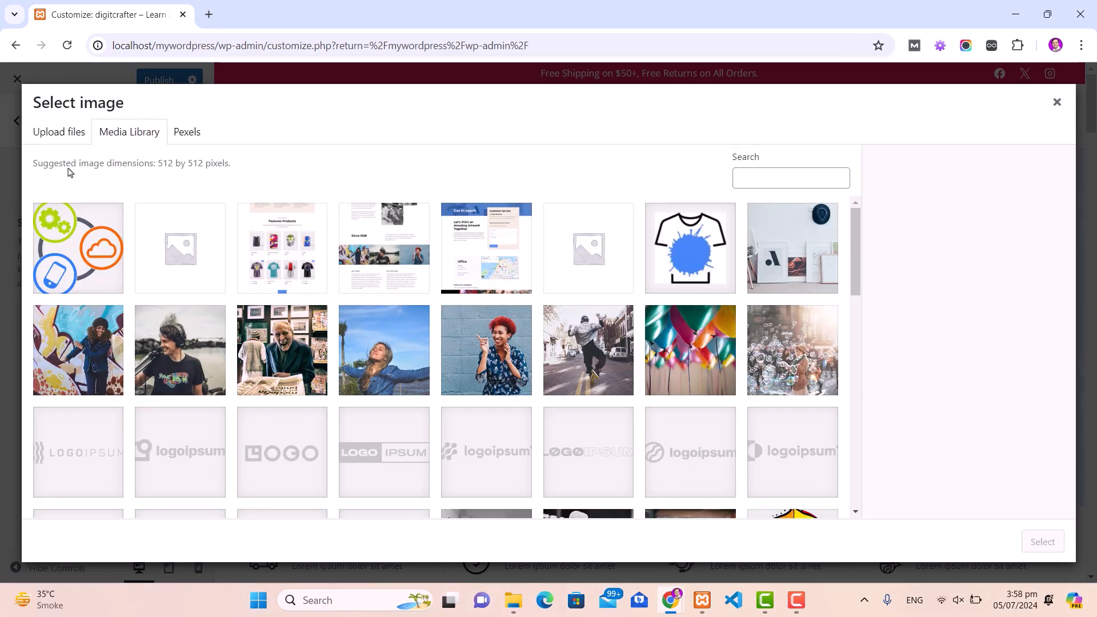
left_click(56, 134)
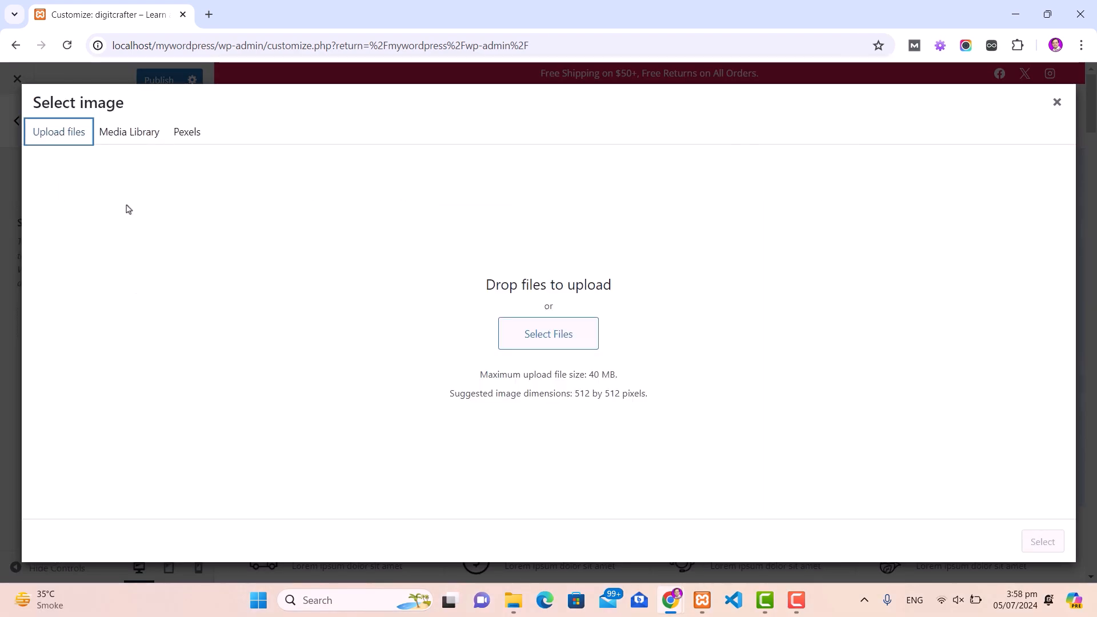
left_click(566, 336)
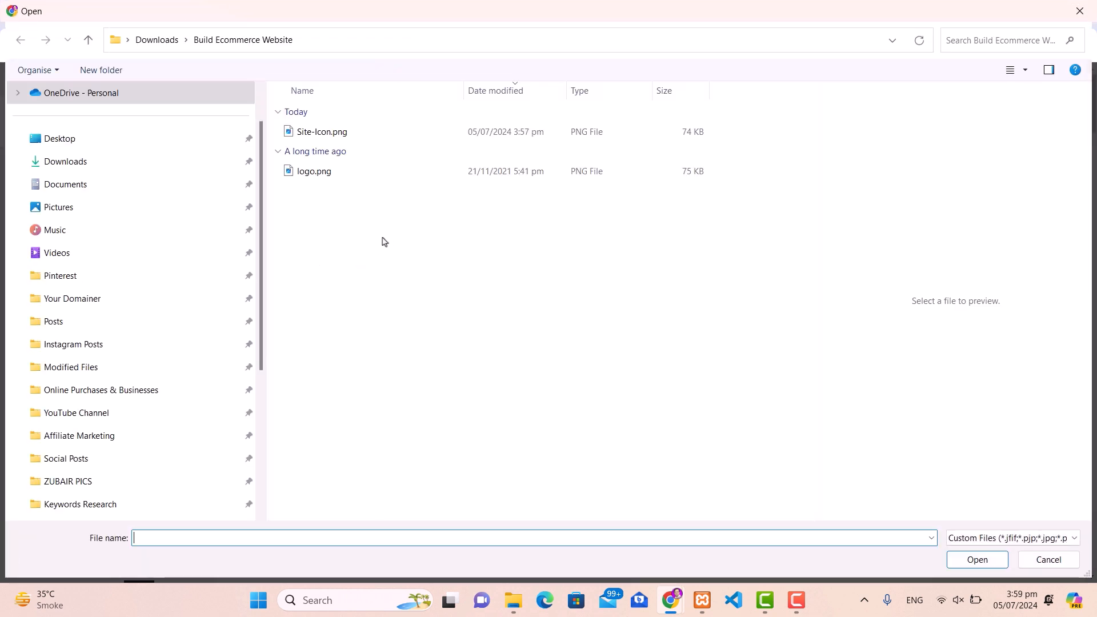
left_click(318, 133)
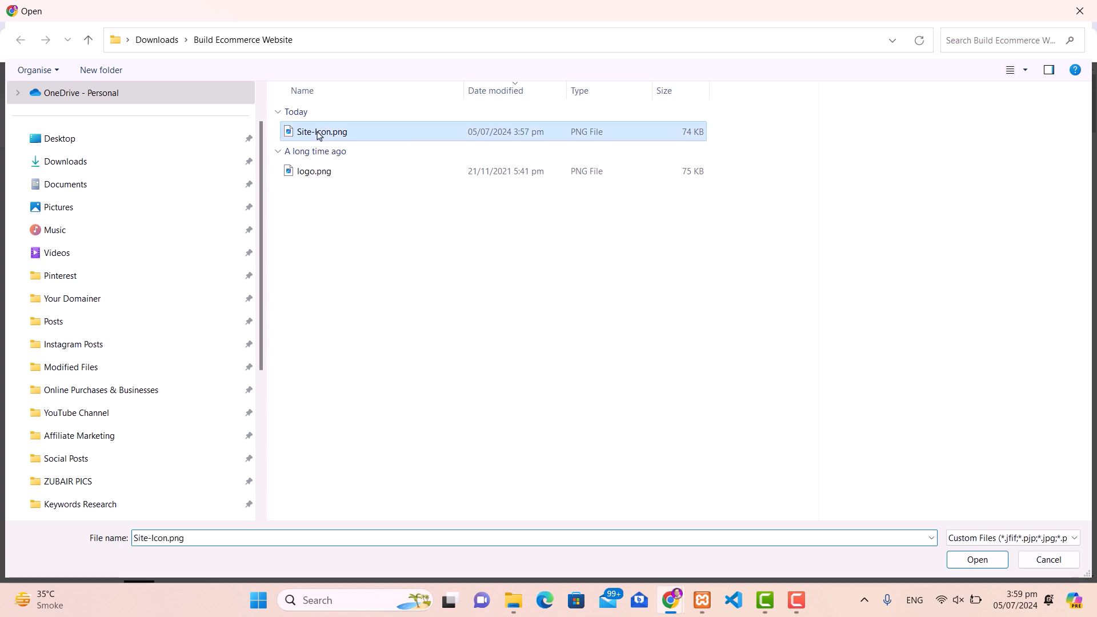
left_click(978, 561)
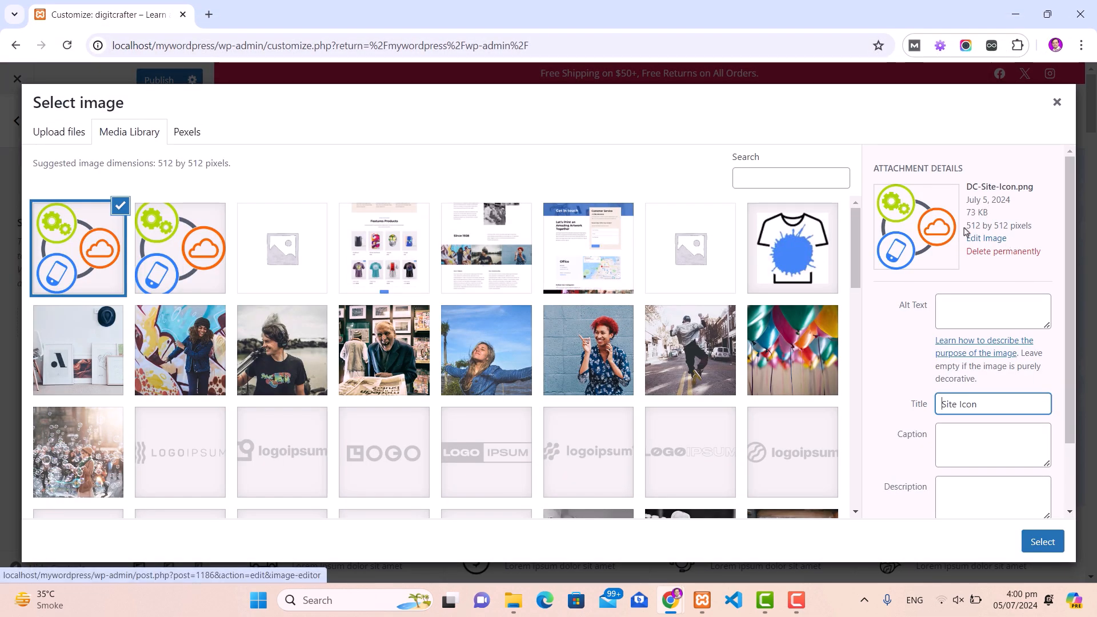
left_click(969, 224)
left_click_drag(968, 225, 1011, 224)
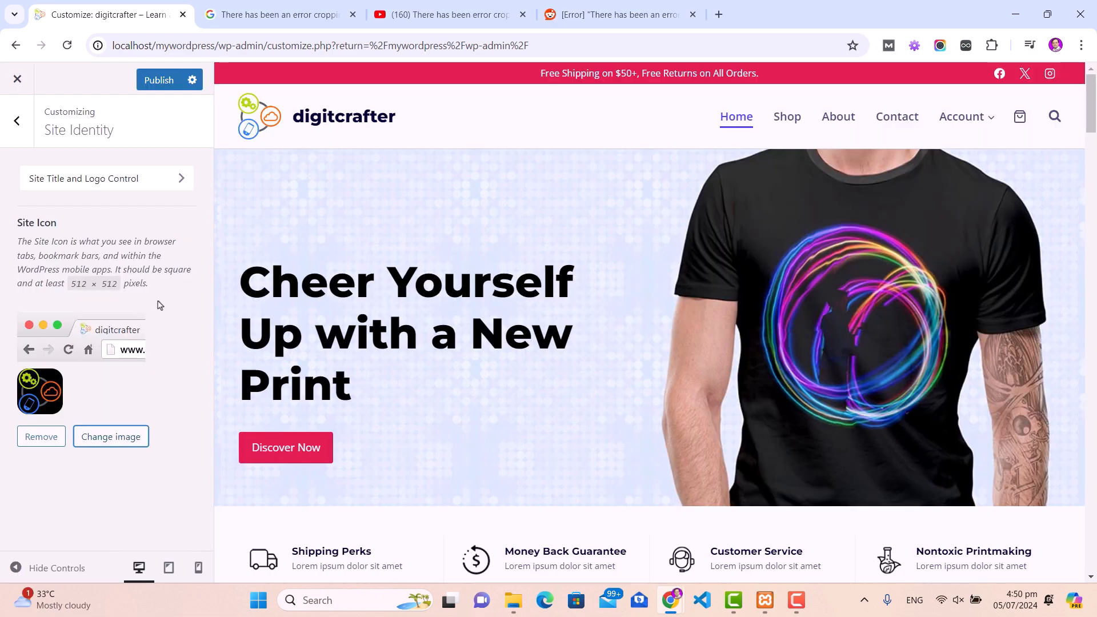
left_click(158, 80)
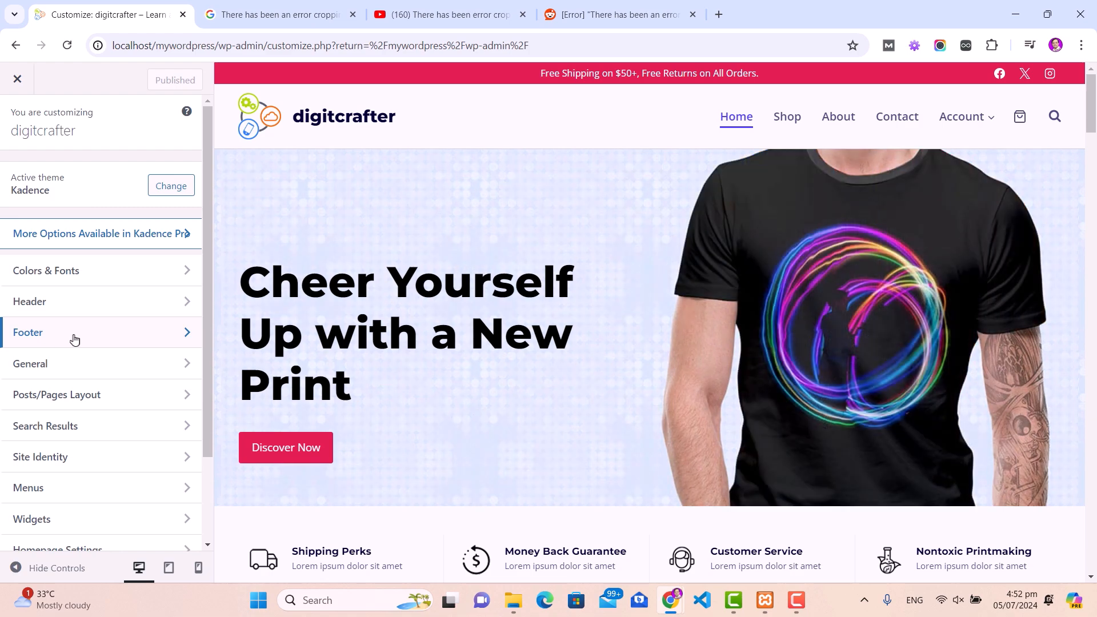
Step: Open Footer > Social in the Customizer and scroll to Set Social Links
left_click(101, 320)
left_click_drag(1091, 92, 1092, 400)
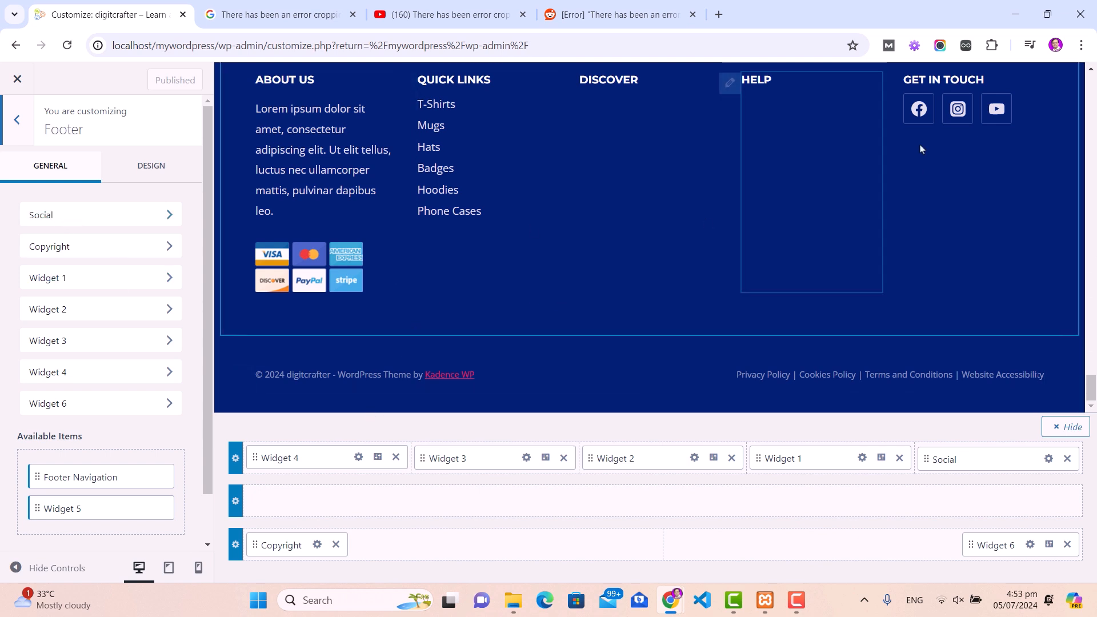
left_click(164, 216)
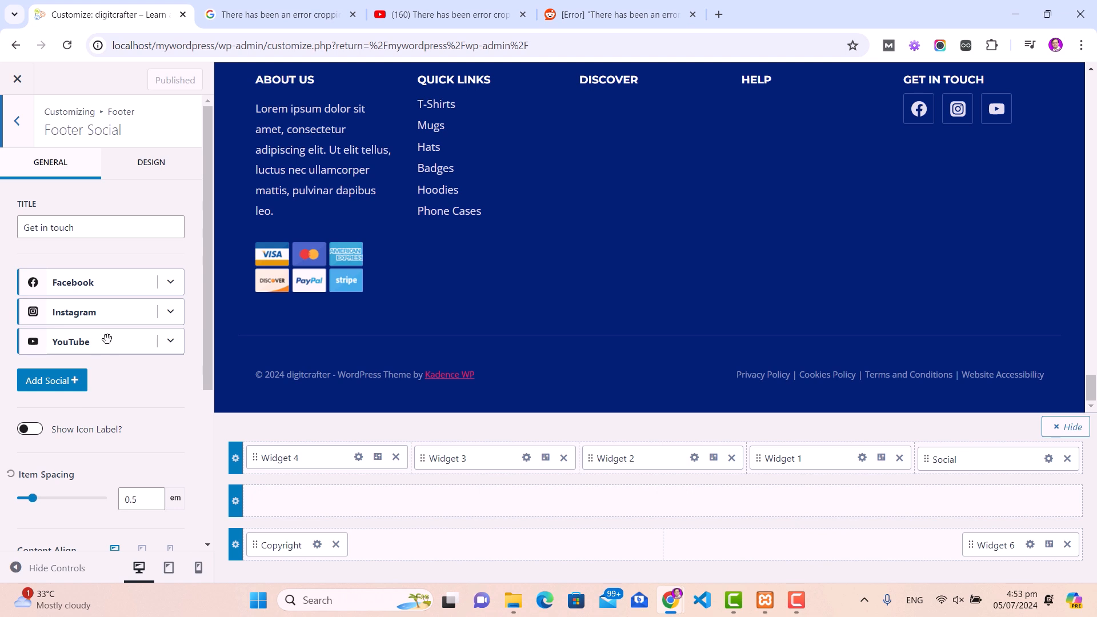
scroll(123, 366, "down", 4)
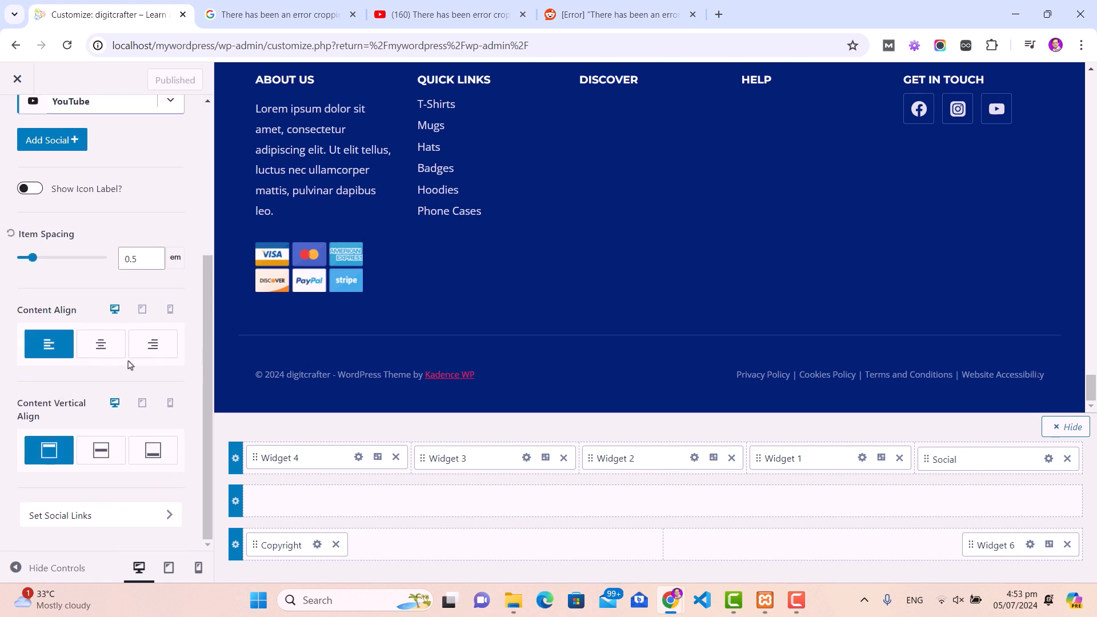
Step: Replace the Facebook '#' placeholder with the store's Facebook profile URL and publish
left_click(89, 519)
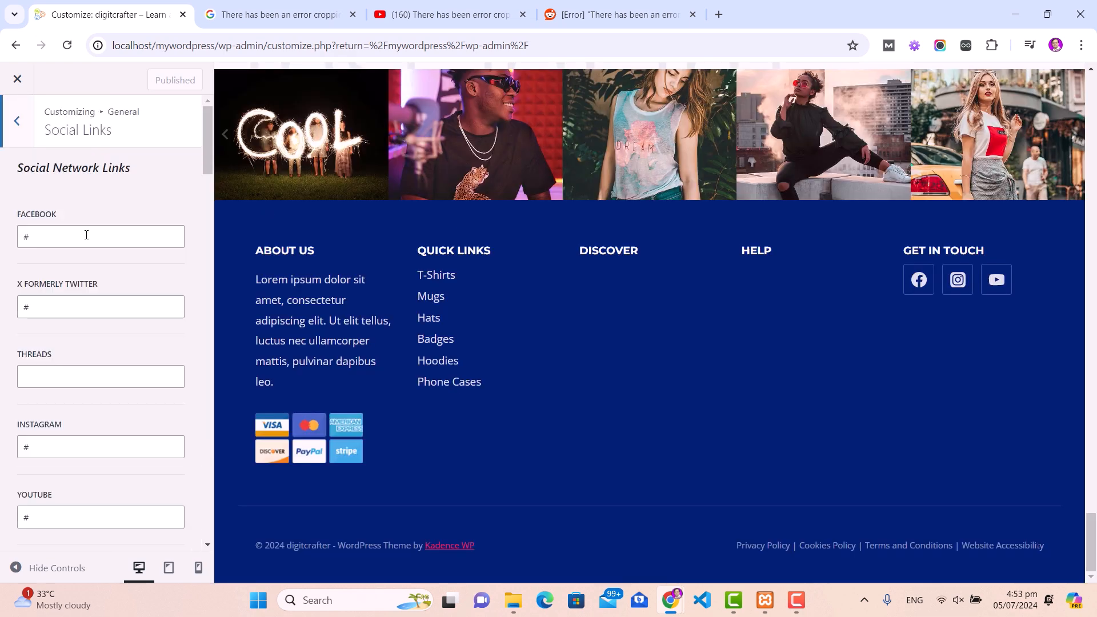
left_click_drag(87, 234, 1, 238)
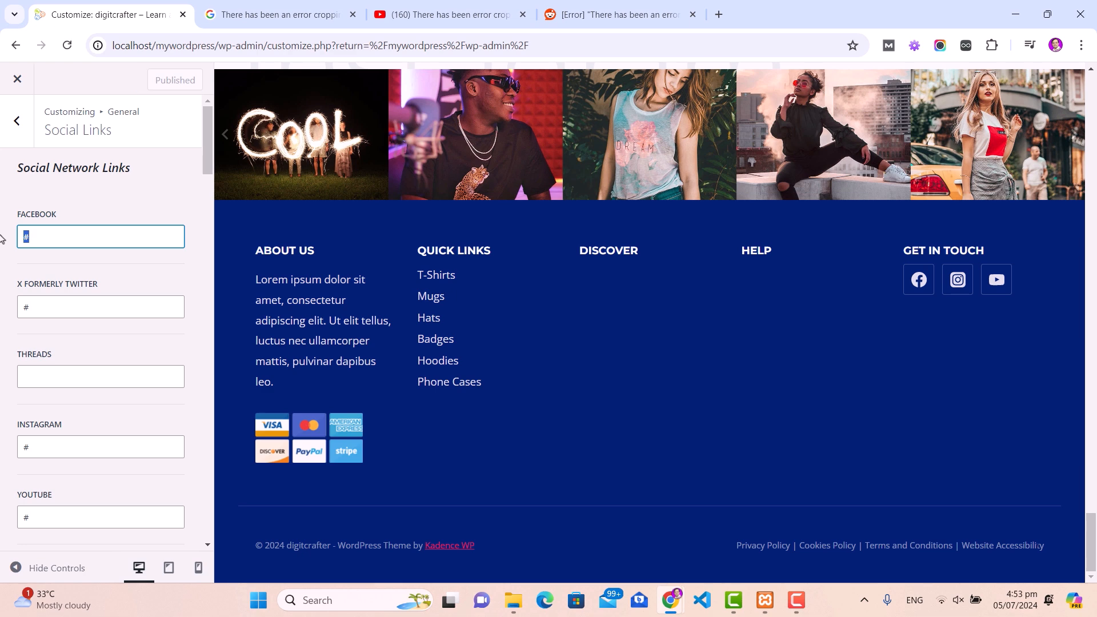
type("https://facebook.com/zazubair")
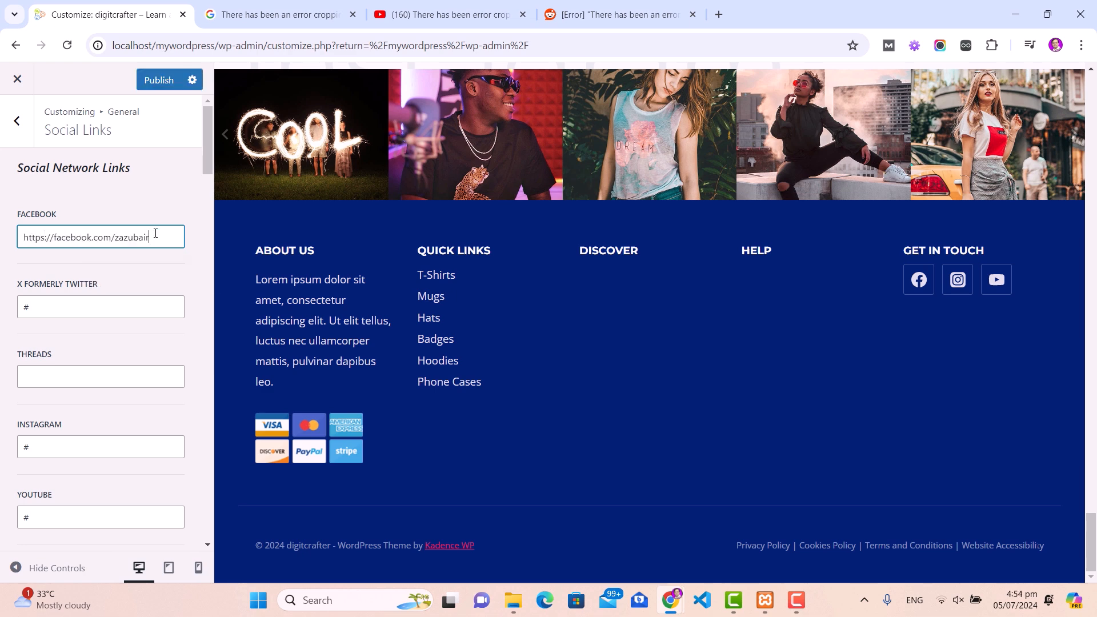
double_click(75, 305)
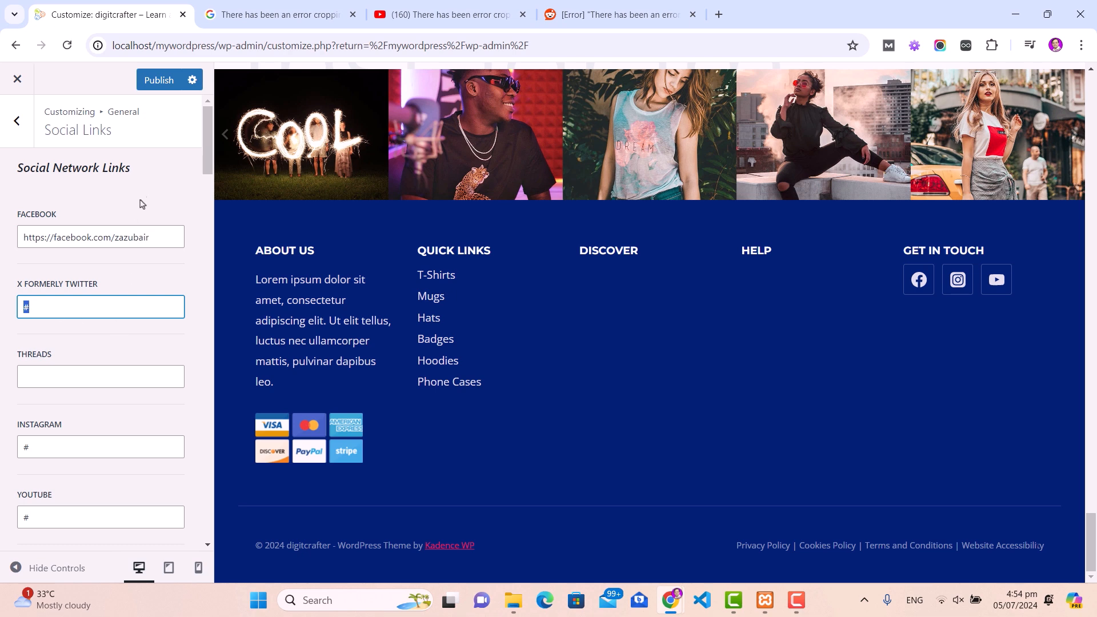
left_click(153, 81)
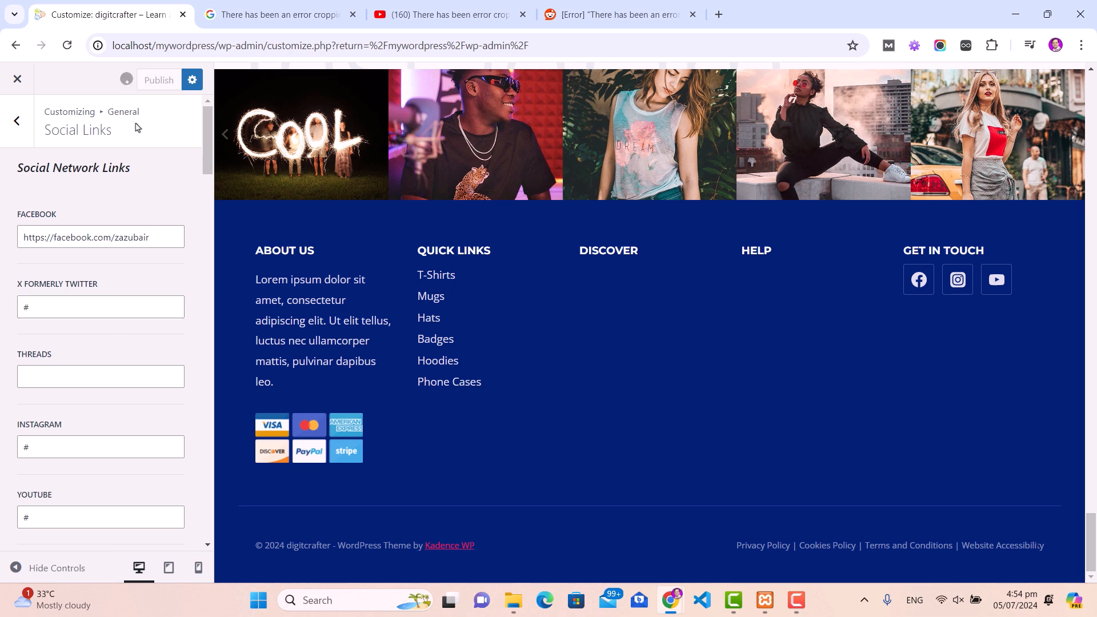
left_click(17, 121)
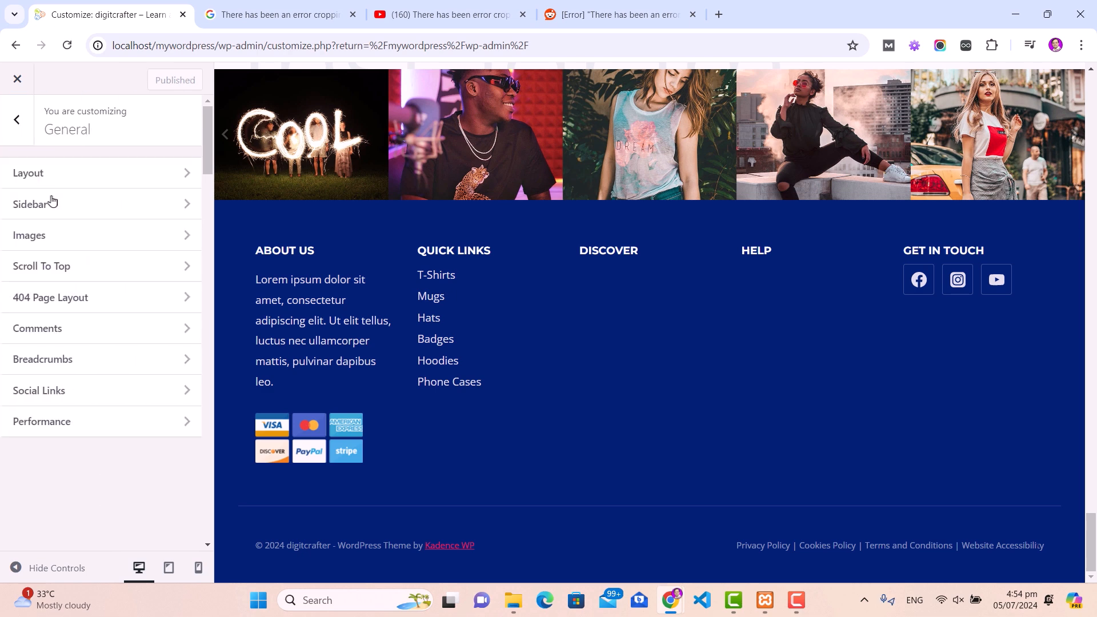
Step: Replace the footer About Us paragraph with 'Learn and grow with digital marketing'
left_click(17, 122)
left_click(40, 330)
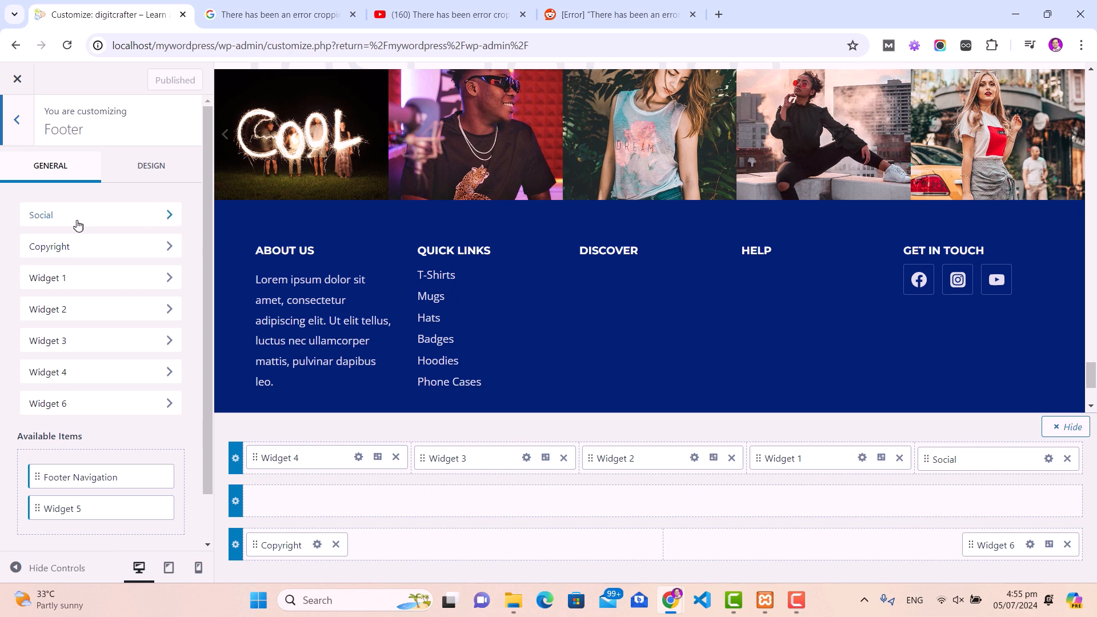
left_click(83, 246)
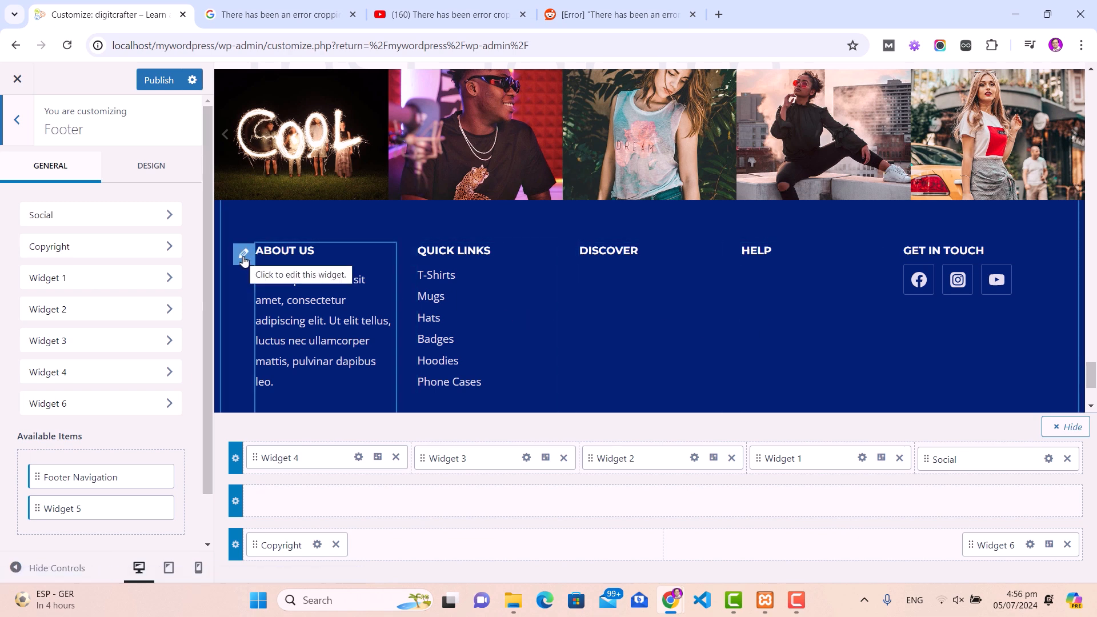
left_click(244, 255)
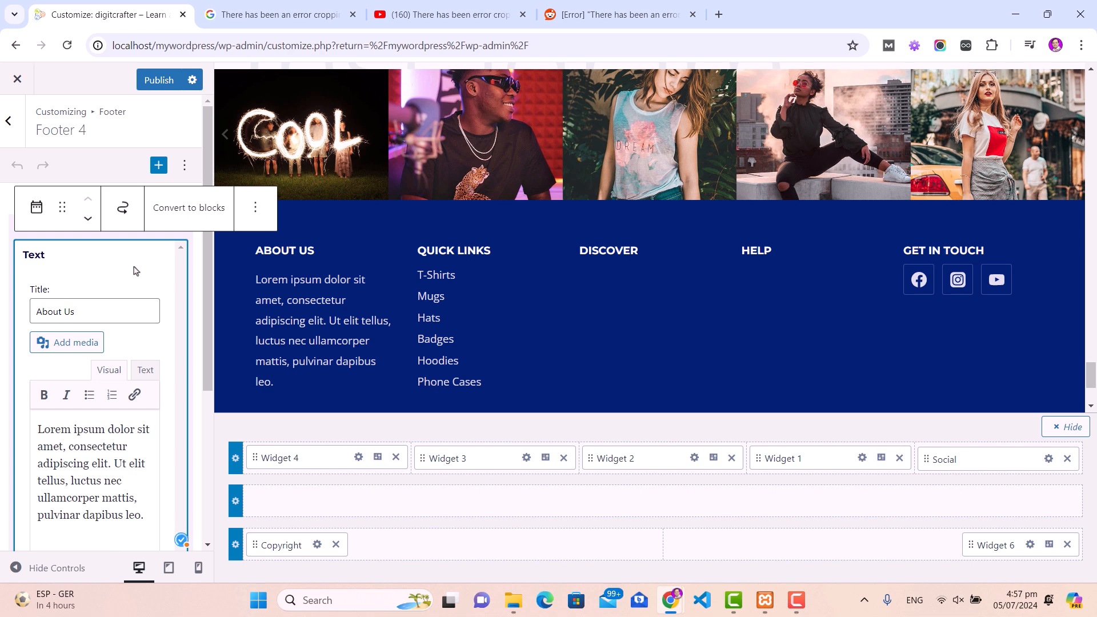
left_click_drag(40, 431, 149, 520)
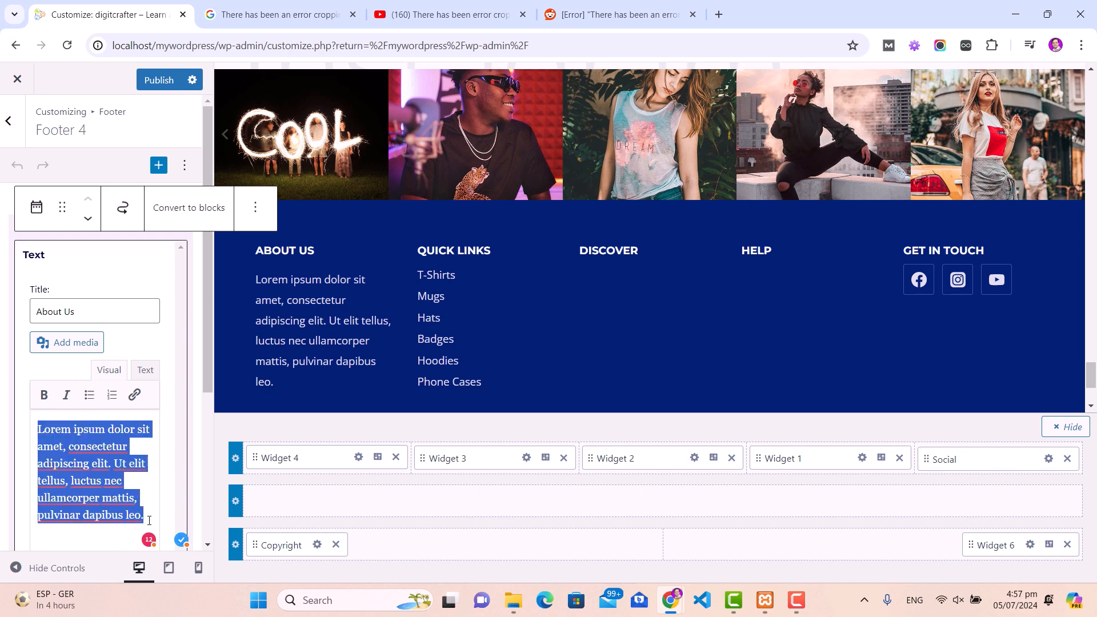
type("Learn and grow with digital marke")
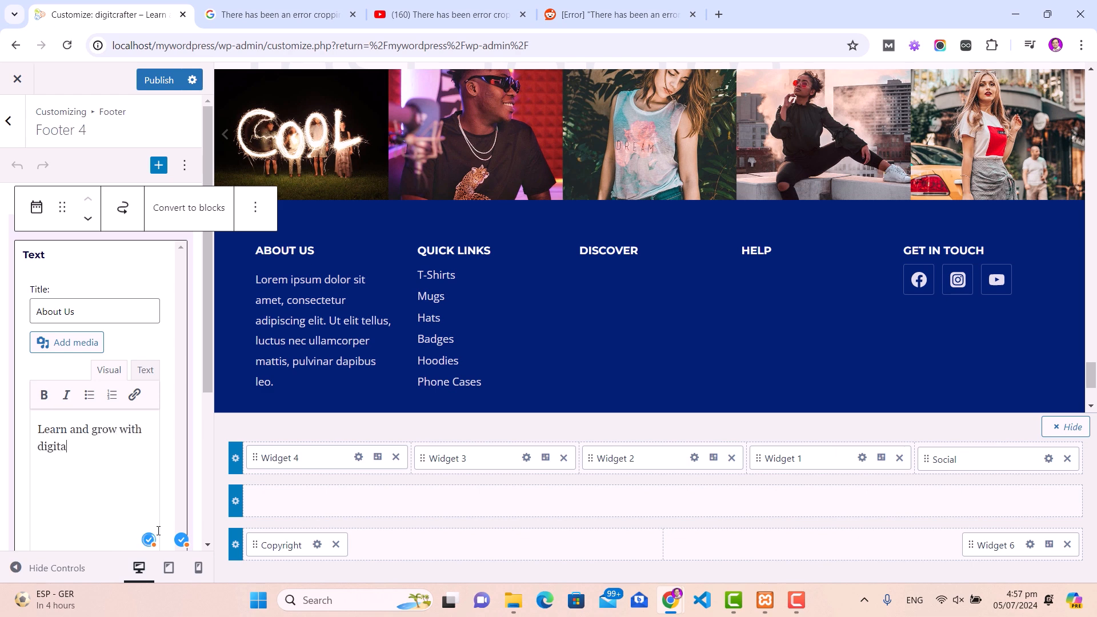
type("ting")
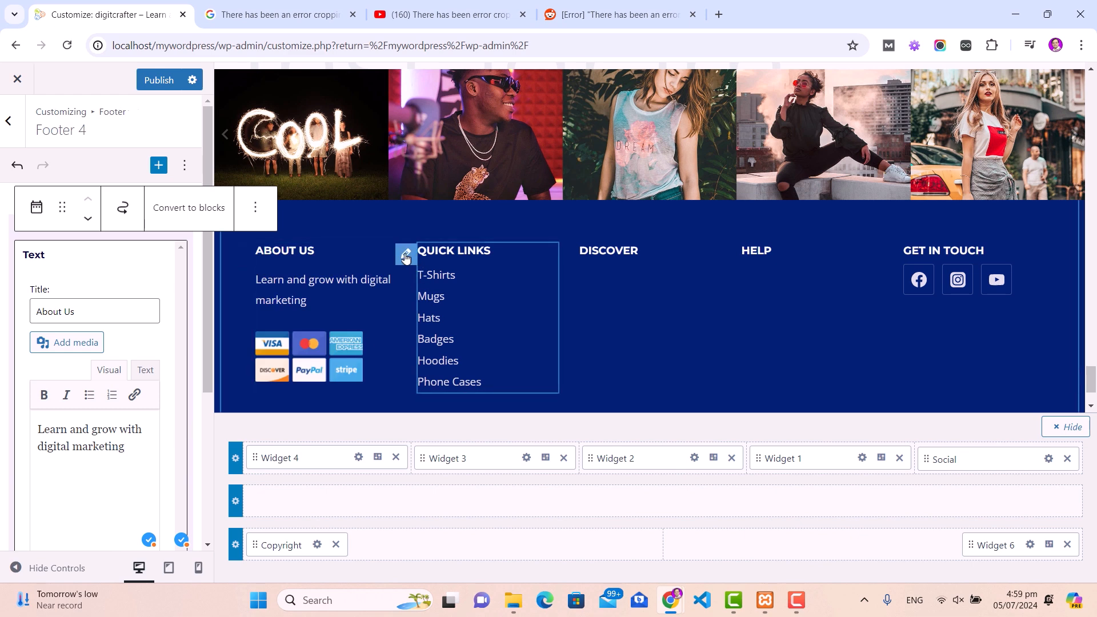
Step: Review the Quick Links footer menu, publish, and return to the General settings
left_click(405, 255)
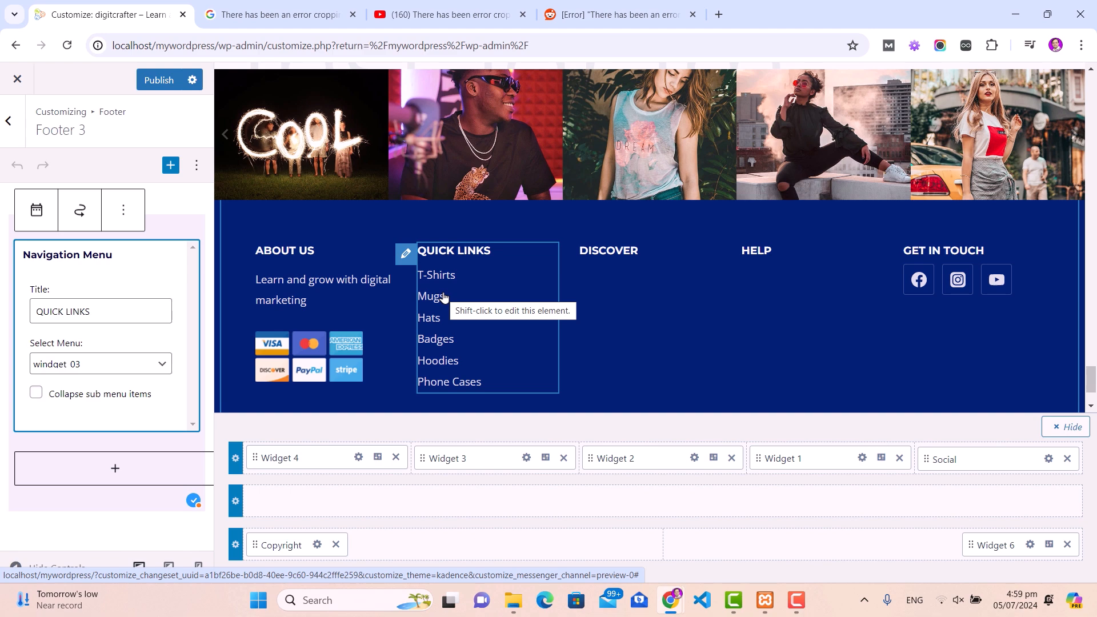
left_click(160, 81)
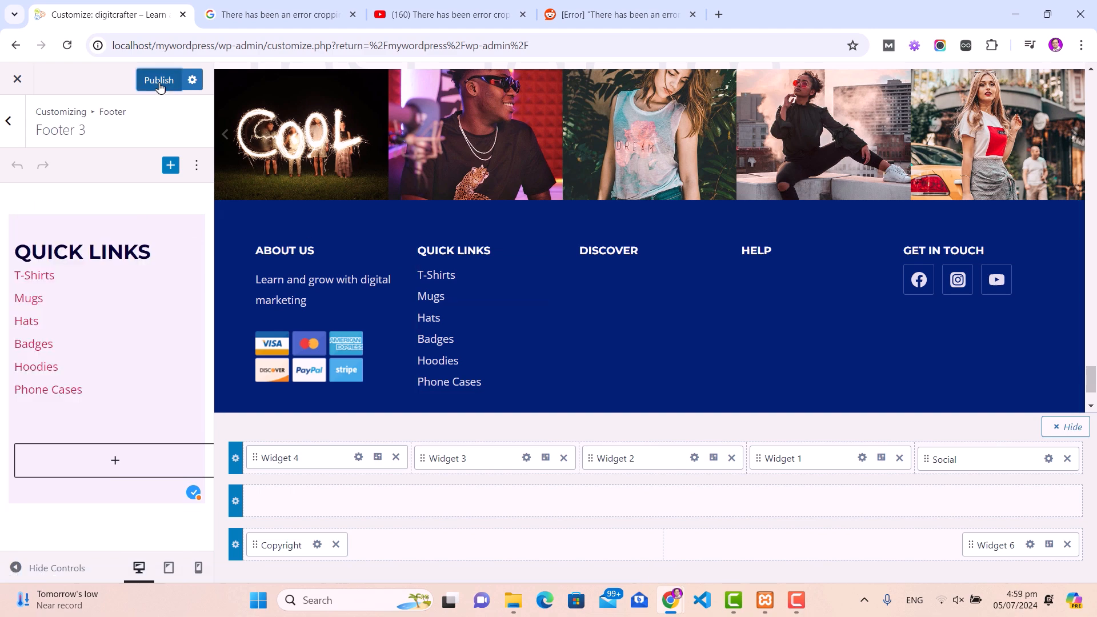
left_click(11, 126)
left_click(13, 128)
left_click(83, 368)
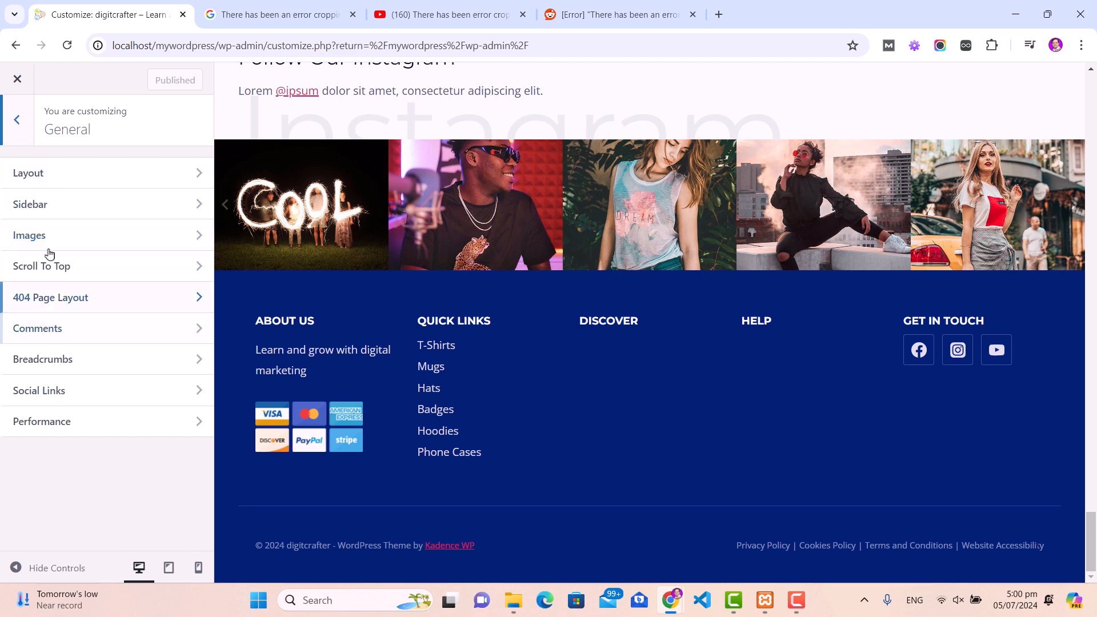
Step: Browse the Posts/Pages Layout and Page Layout panels, then exit the Customizer to the Dashboard
left_click(13, 119)
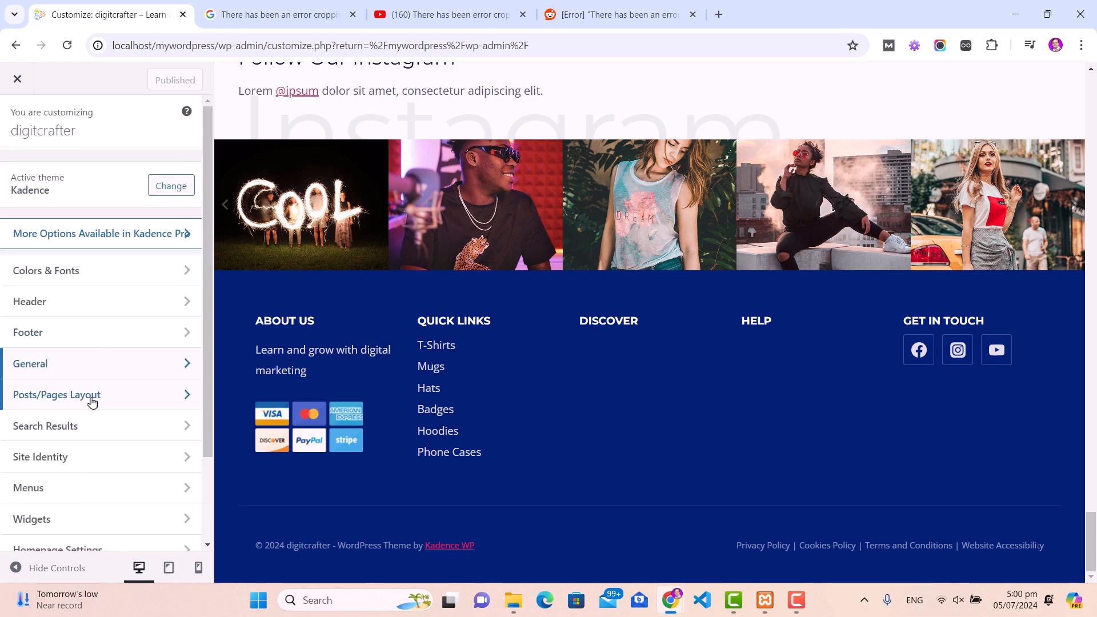
left_click(110, 399)
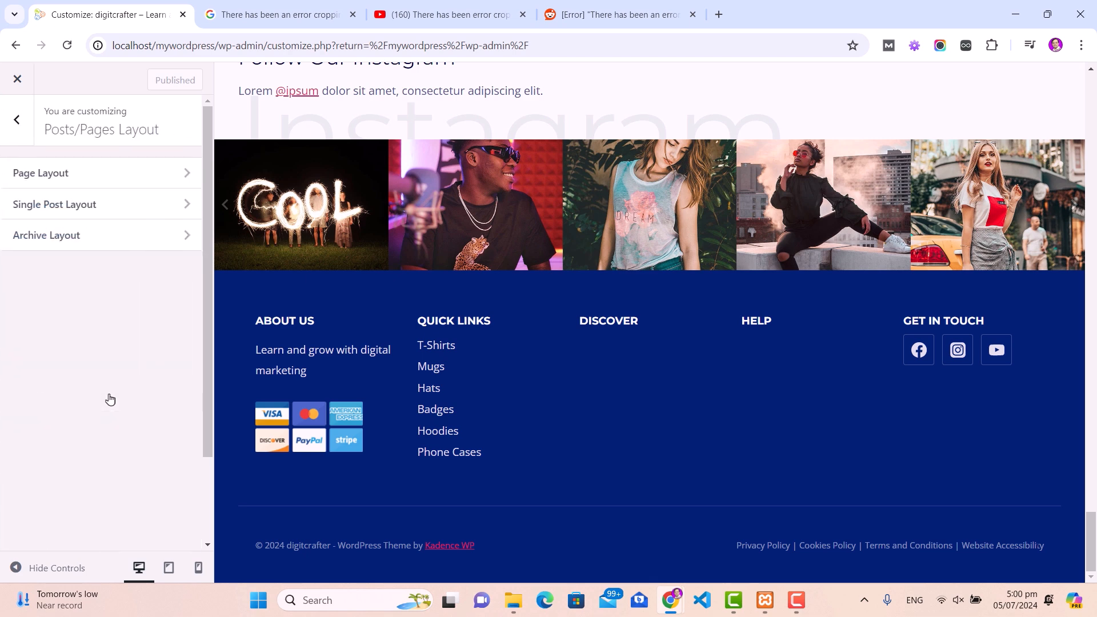
left_click(96, 174)
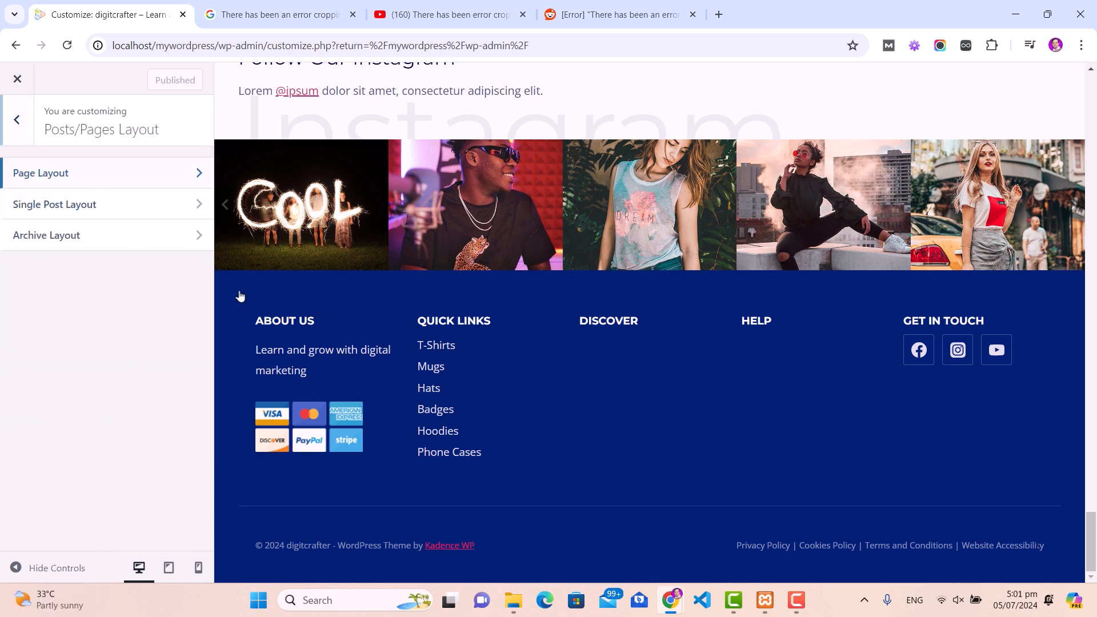
left_click(16, 121)
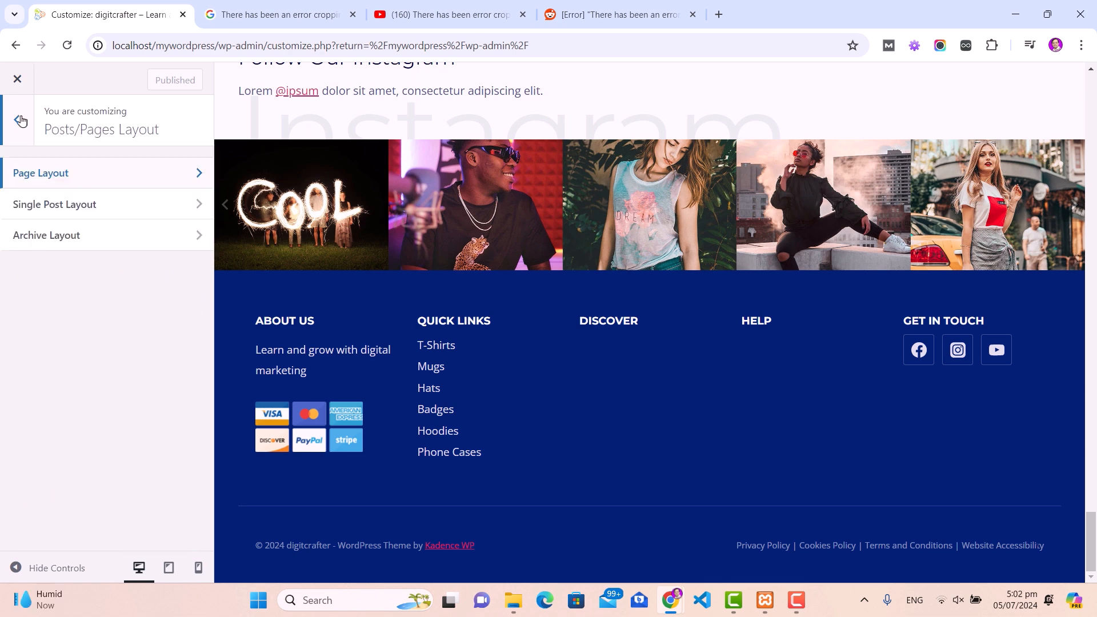
left_click(17, 121)
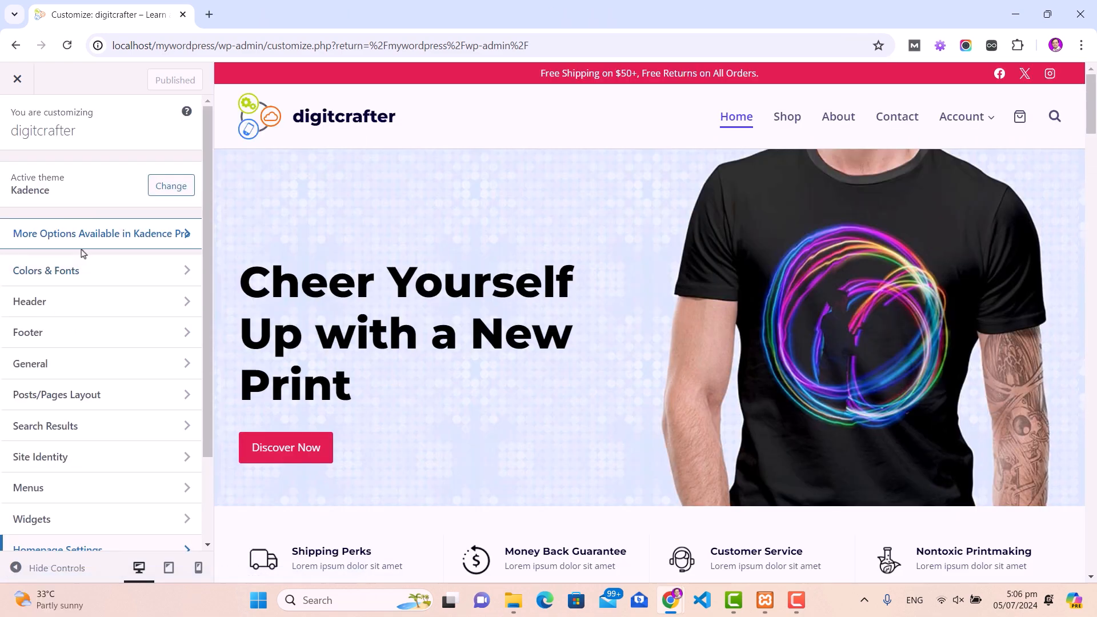
scroll(83, 254, "down", 2)
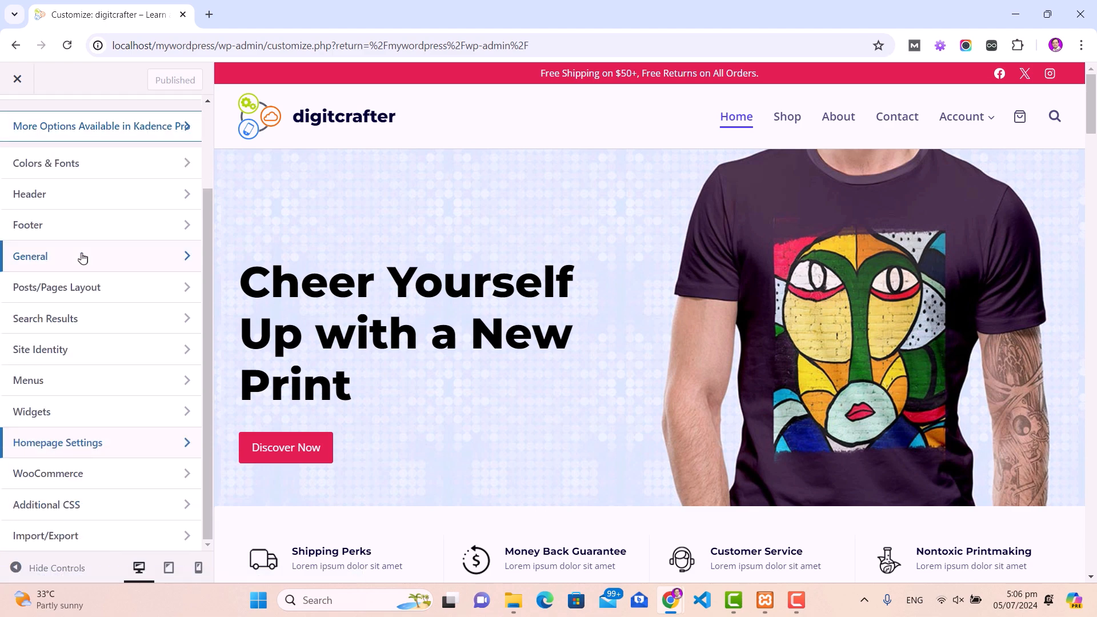
scroll(90, 287, "up", 2)
left_click(18, 82)
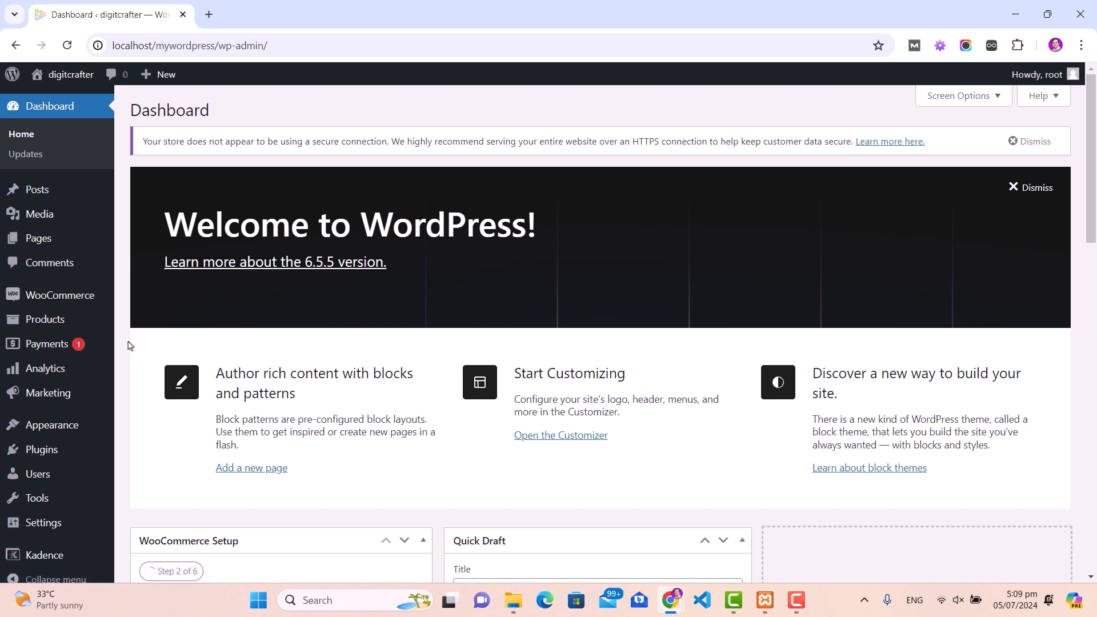
Step: In WooCommerce settings, set the store Country / State to India — Delhi
mouse_move(60, 299)
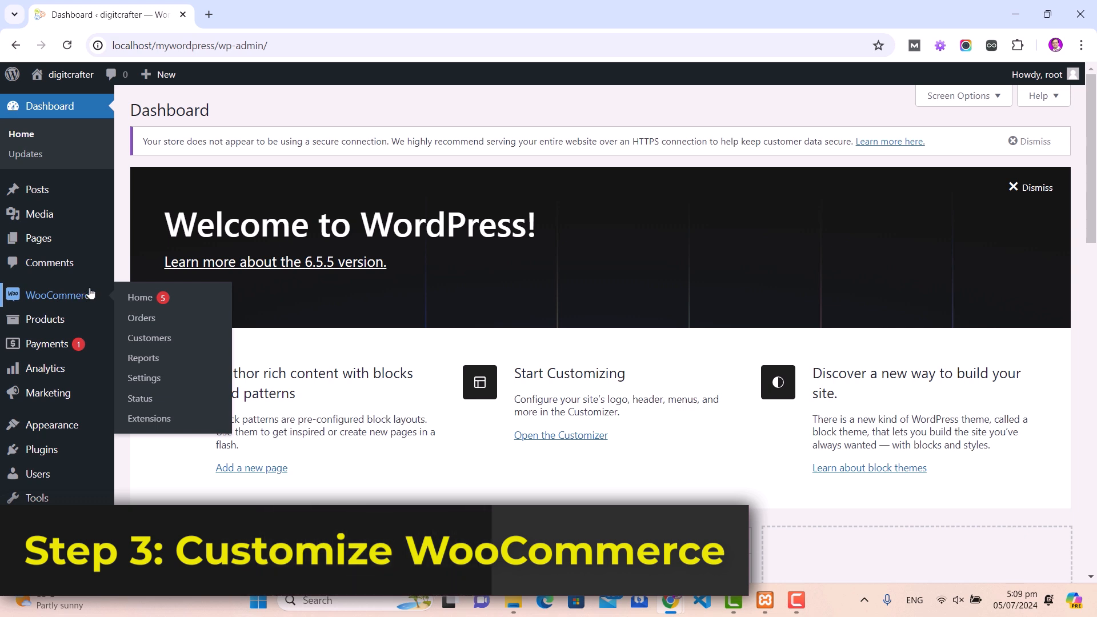
left_click(144, 378)
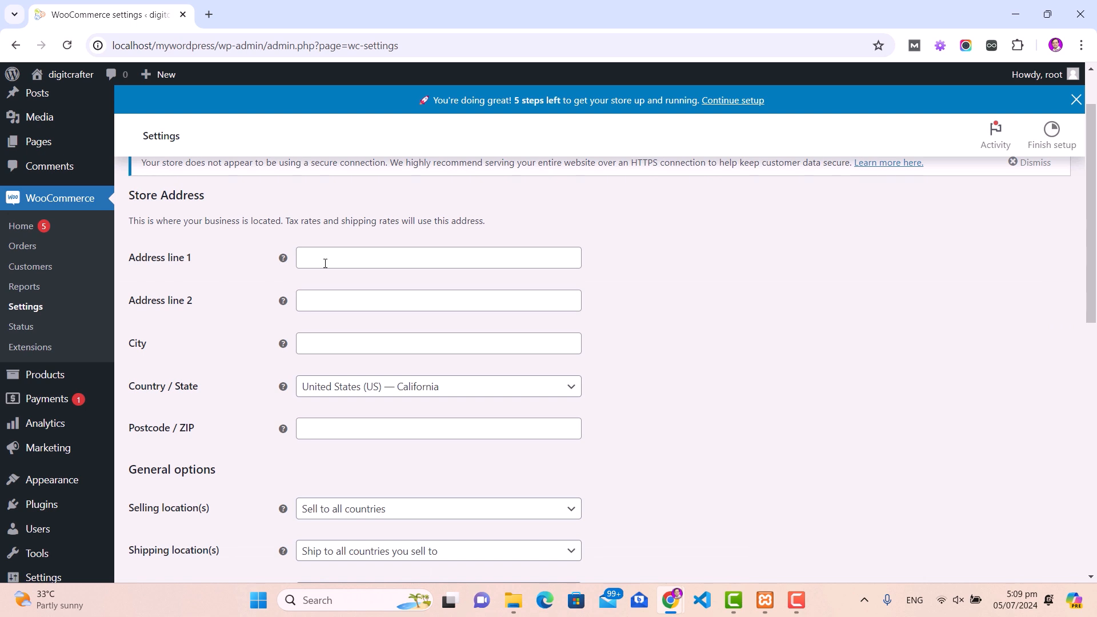
scroll(366, 252, "down", 2)
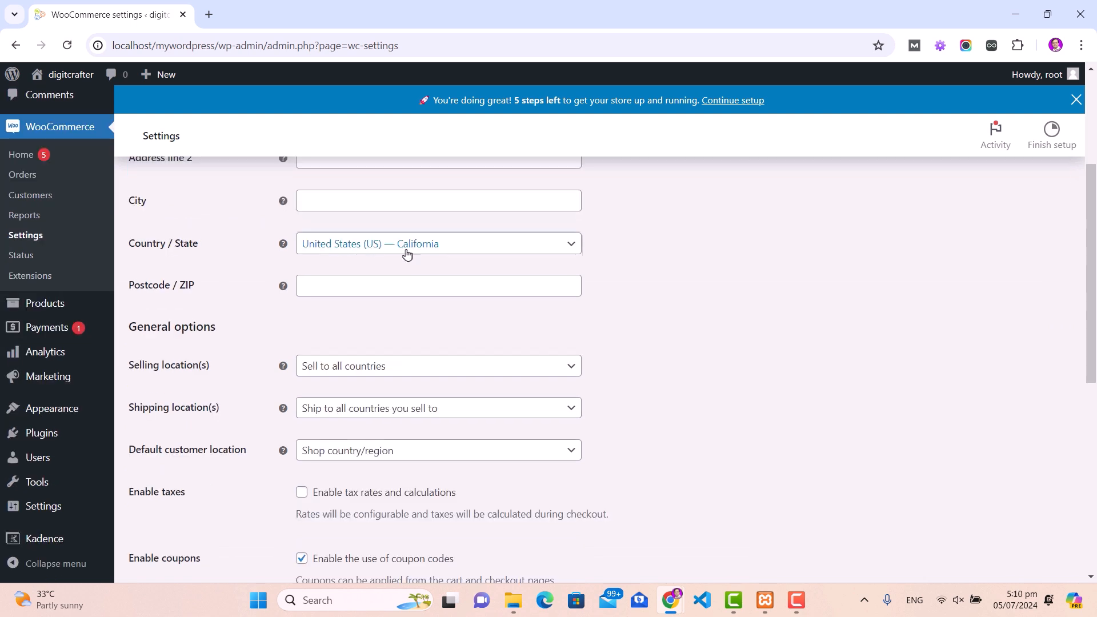
left_click(406, 244)
type("india")
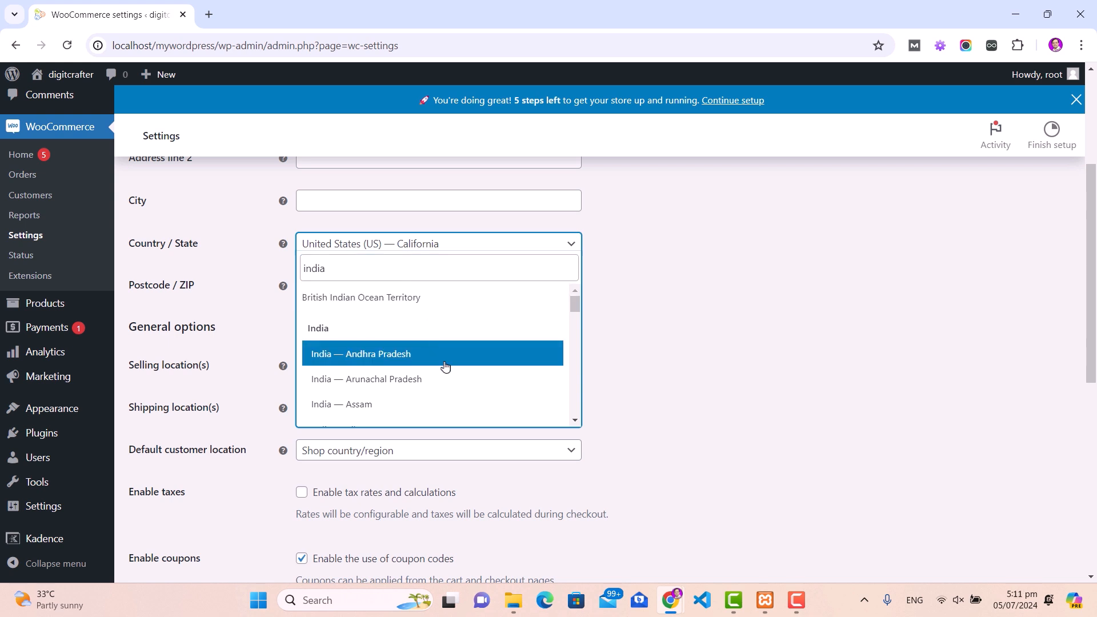
scroll(444, 366, "down", 7)
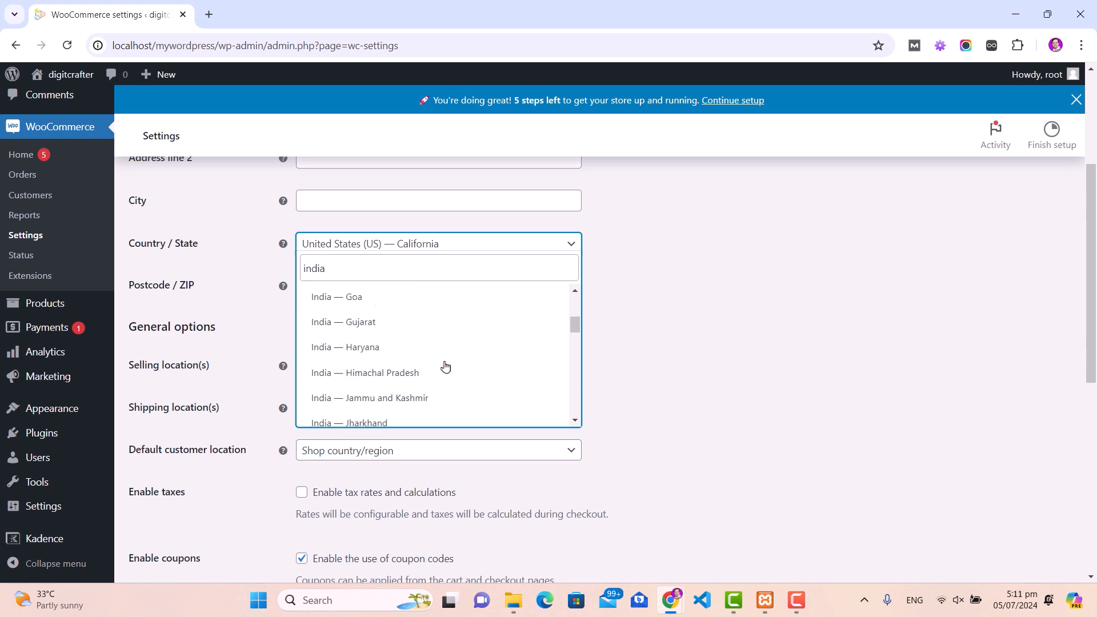
scroll(445, 367, "down", 8)
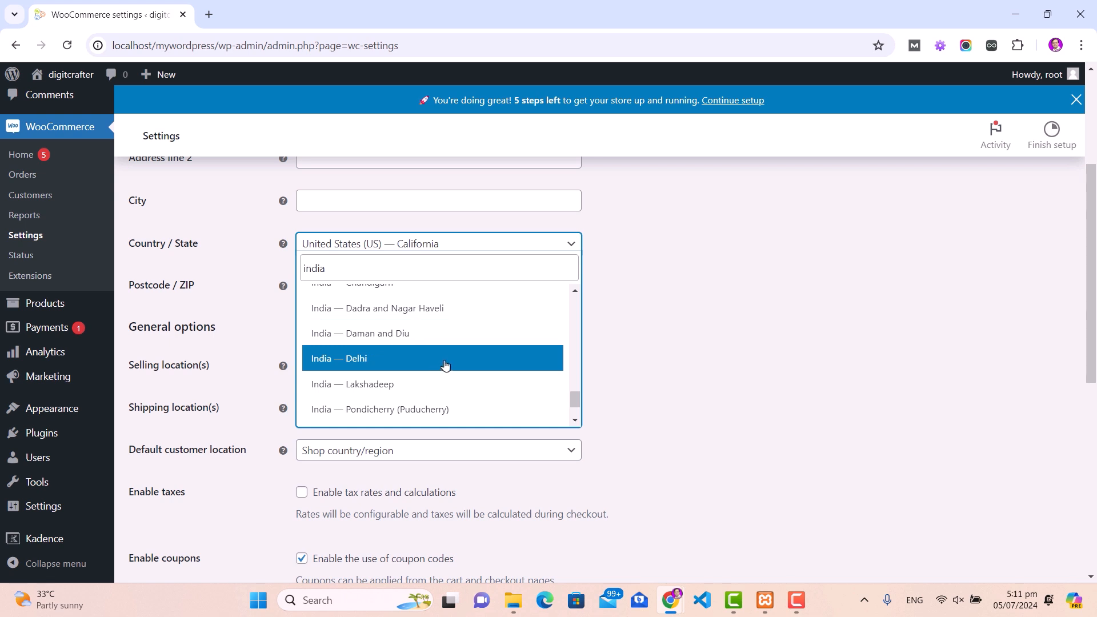
left_click(429, 359)
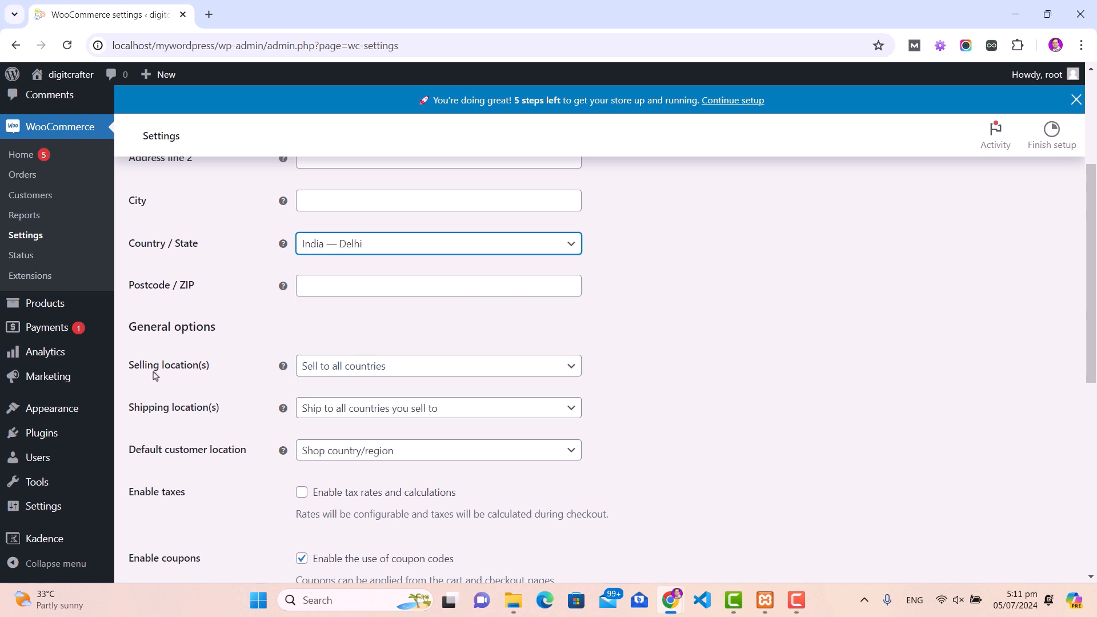
Step: Restrict selling locations to specific countries and add India
left_click_drag(135, 369, 208, 370)
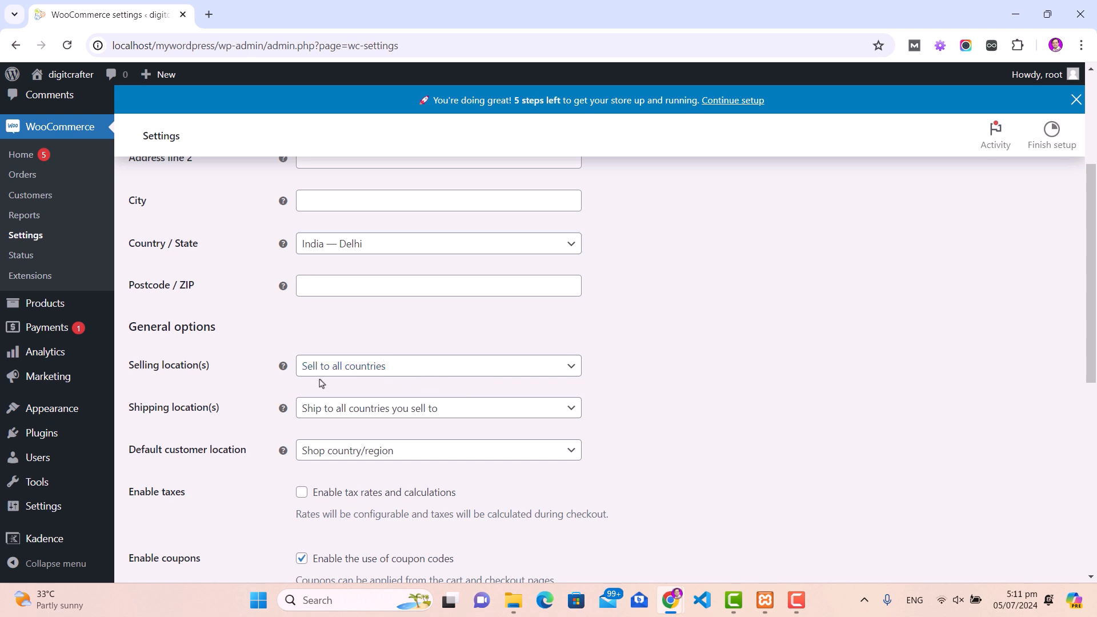
left_click(570, 370)
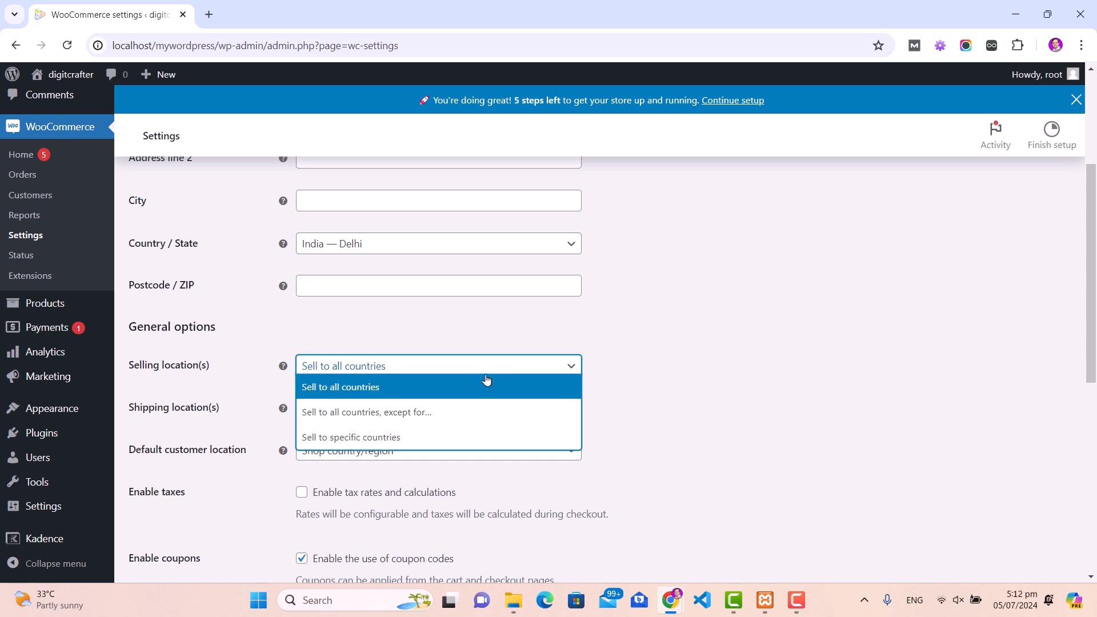
left_click(350, 438)
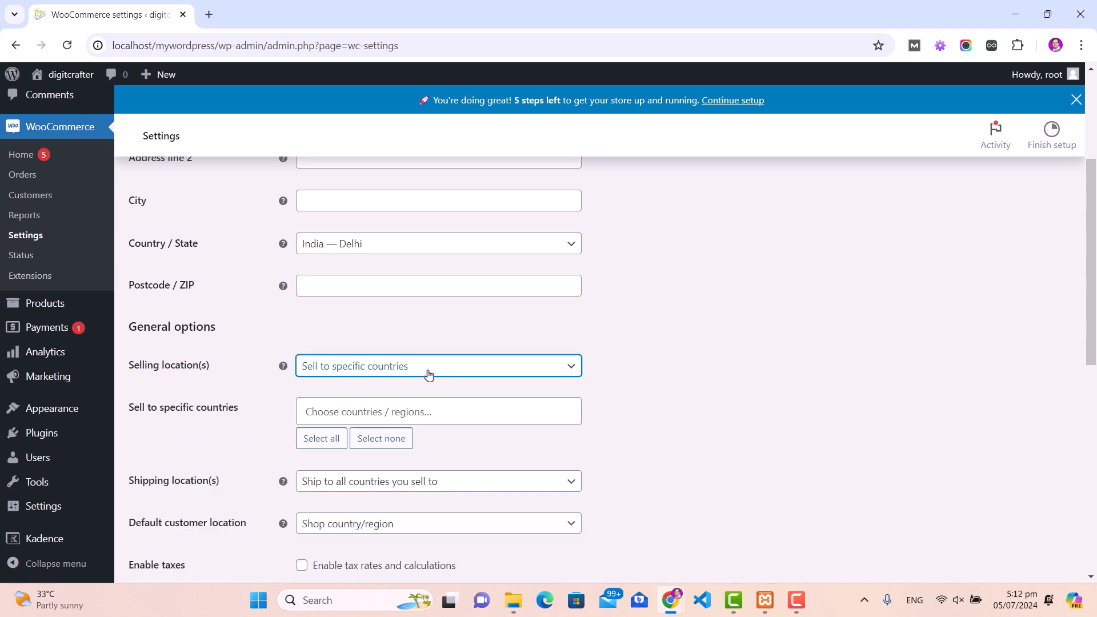
left_click(425, 410)
type("india")
left_click(375, 465)
scroll(376, 467, "down", 3)
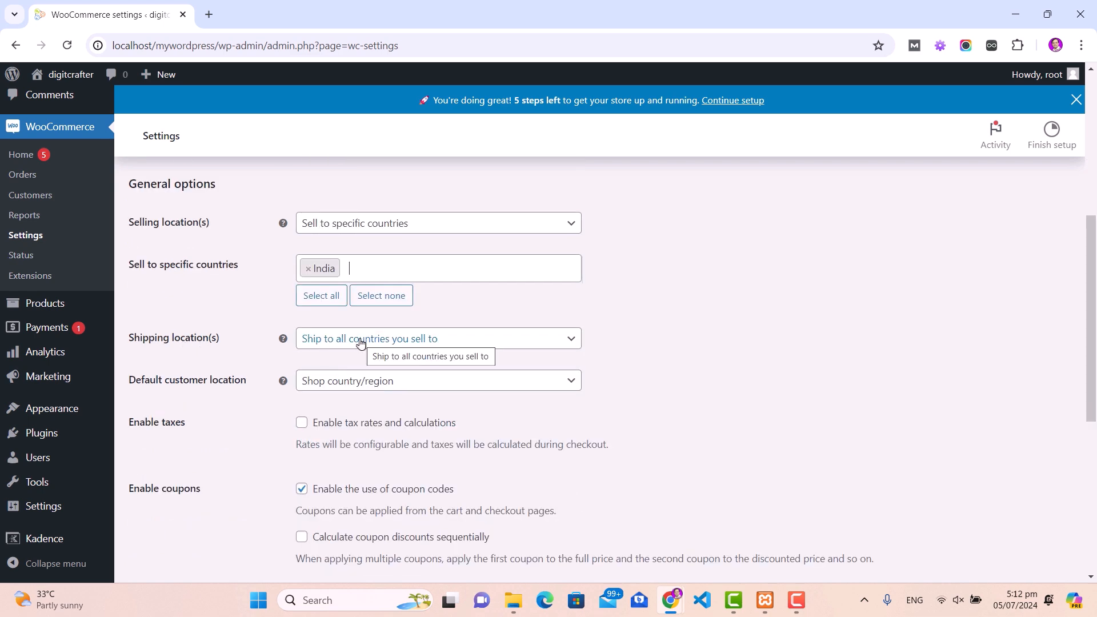
scroll(360, 341, "down", 5)
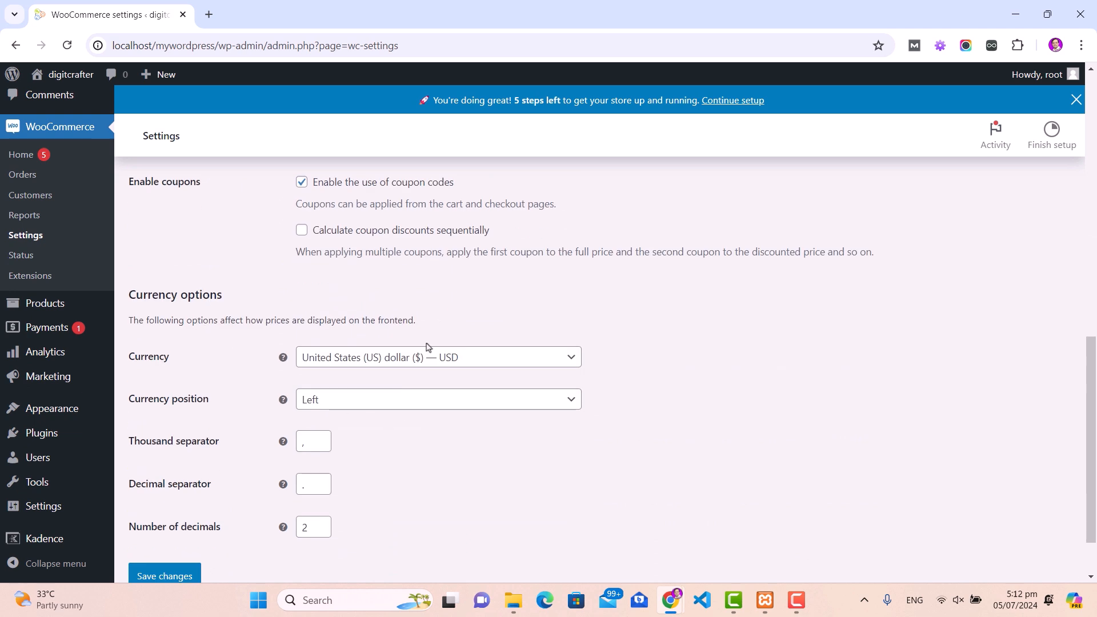
Step: Set the store currency to Indian rupee (INR) with 0 decimals
left_click(570, 358)
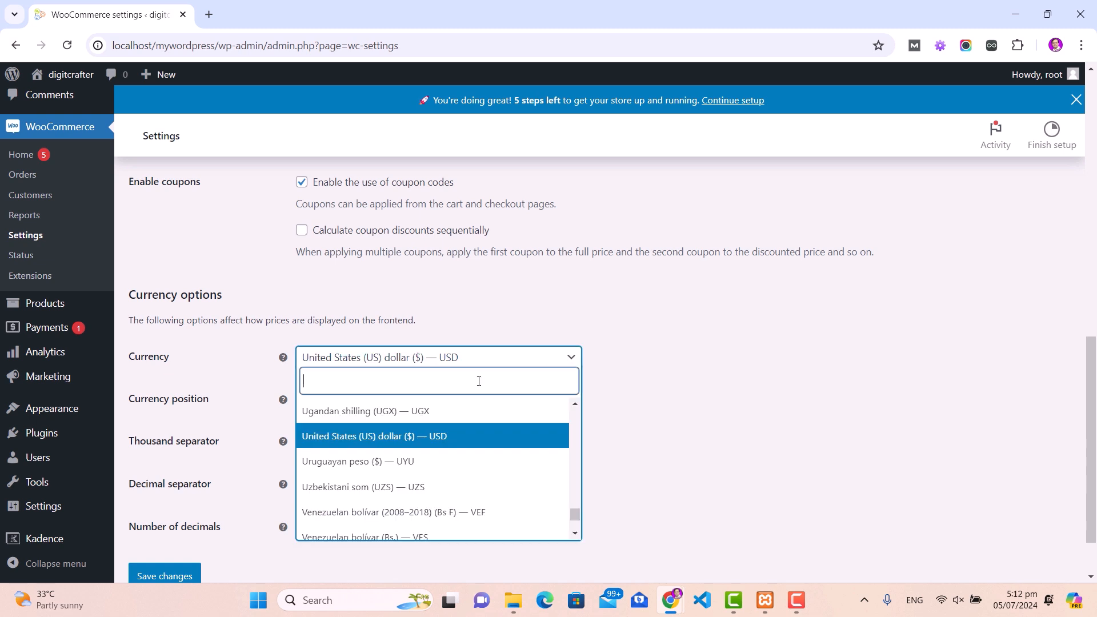
type("india")
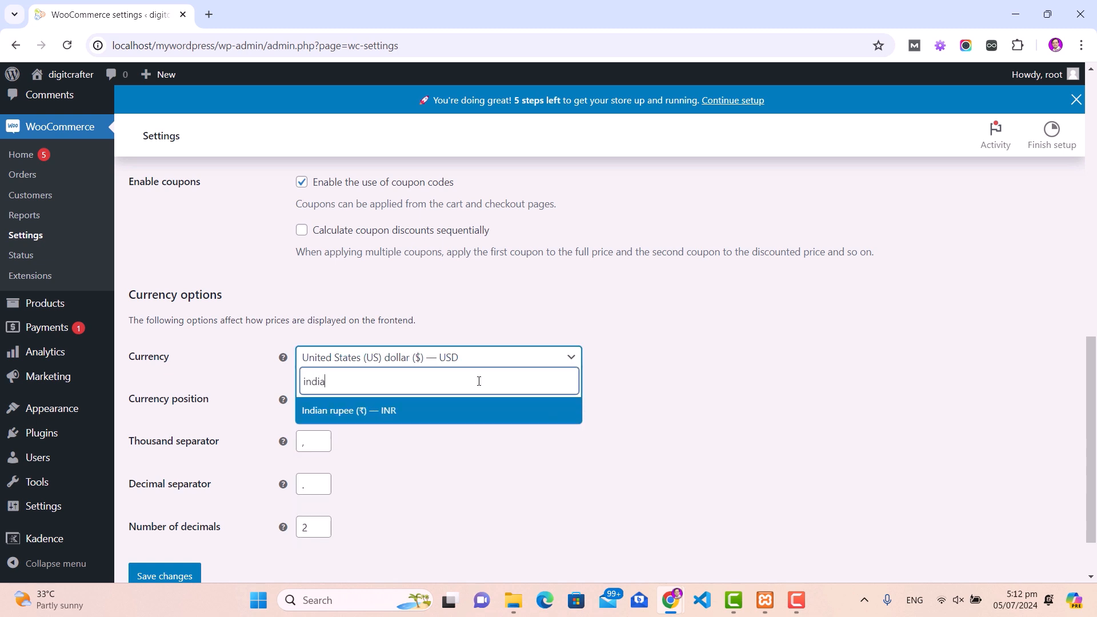
left_click(399, 411)
left_click(139, 401)
left_click_drag(138, 402, 215, 407)
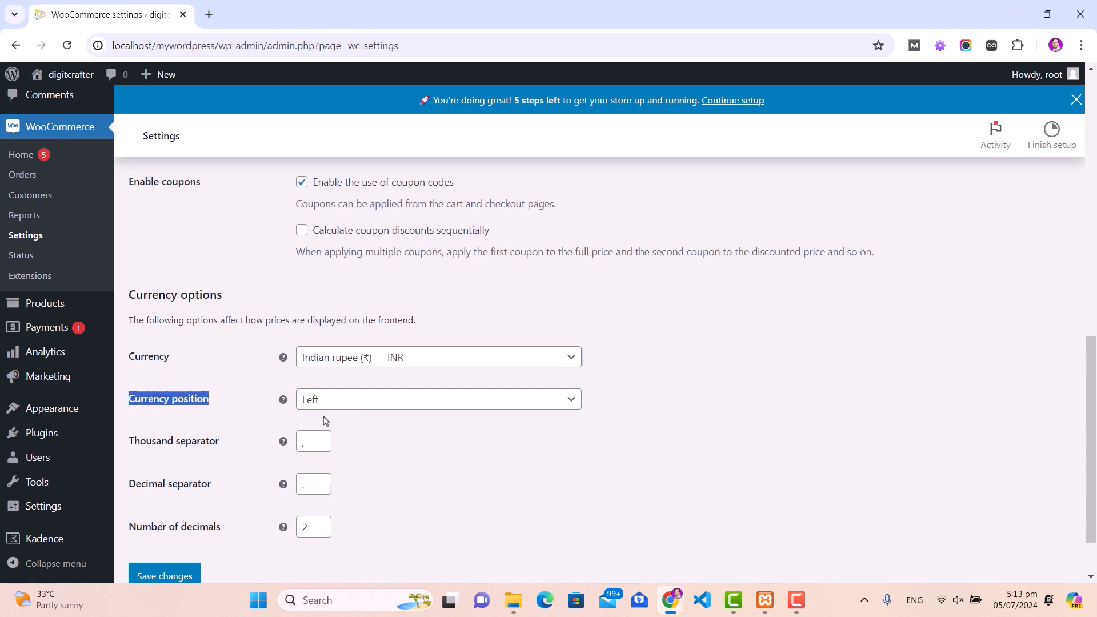
left_click(319, 532)
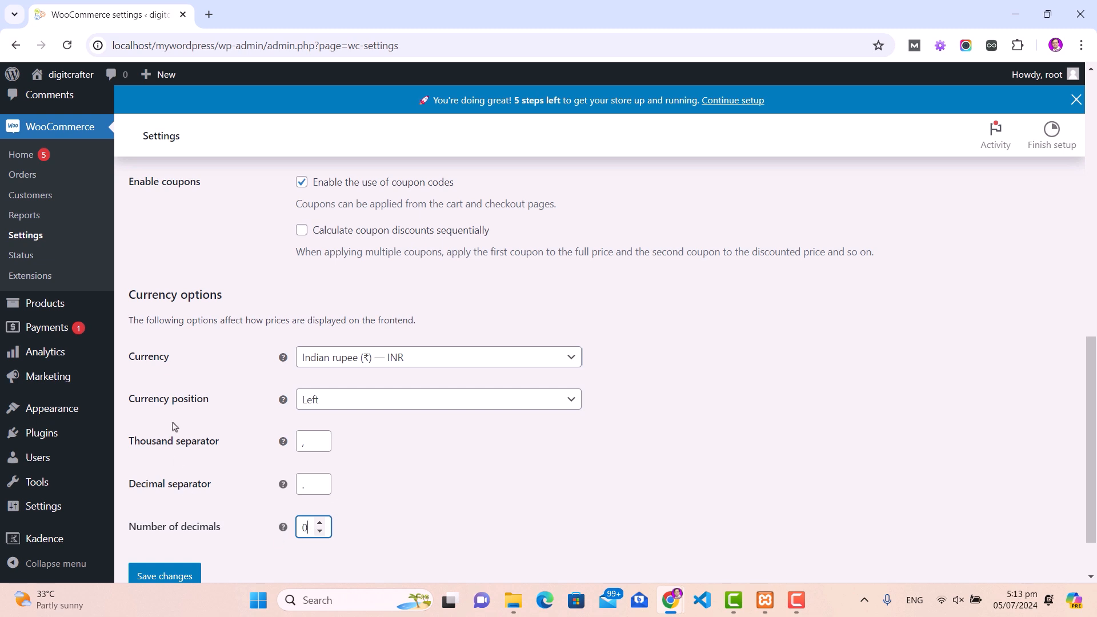
Step: Save the general settings and begin adding a new shipping zone
scroll(194, 474, "down", 2)
left_click(171, 509)
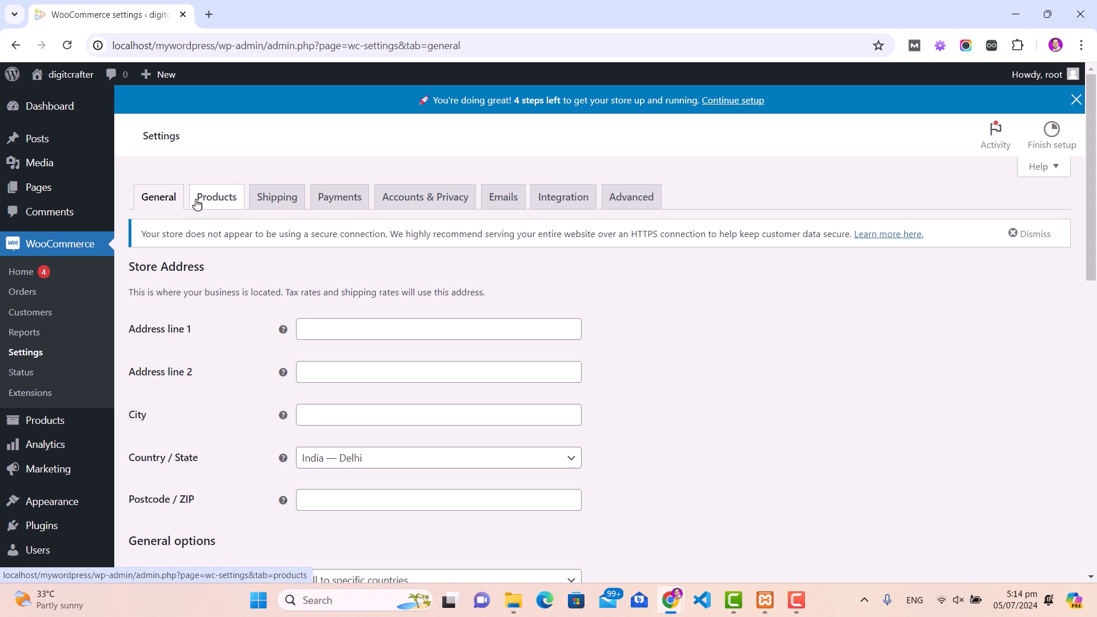
left_click(275, 198)
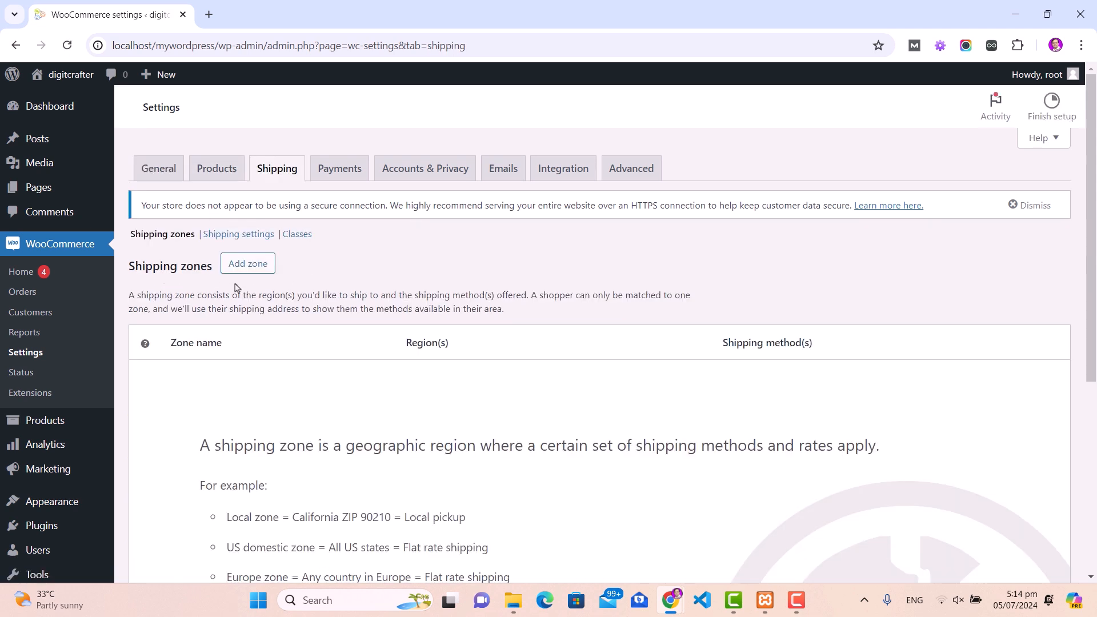
left_click(248, 300)
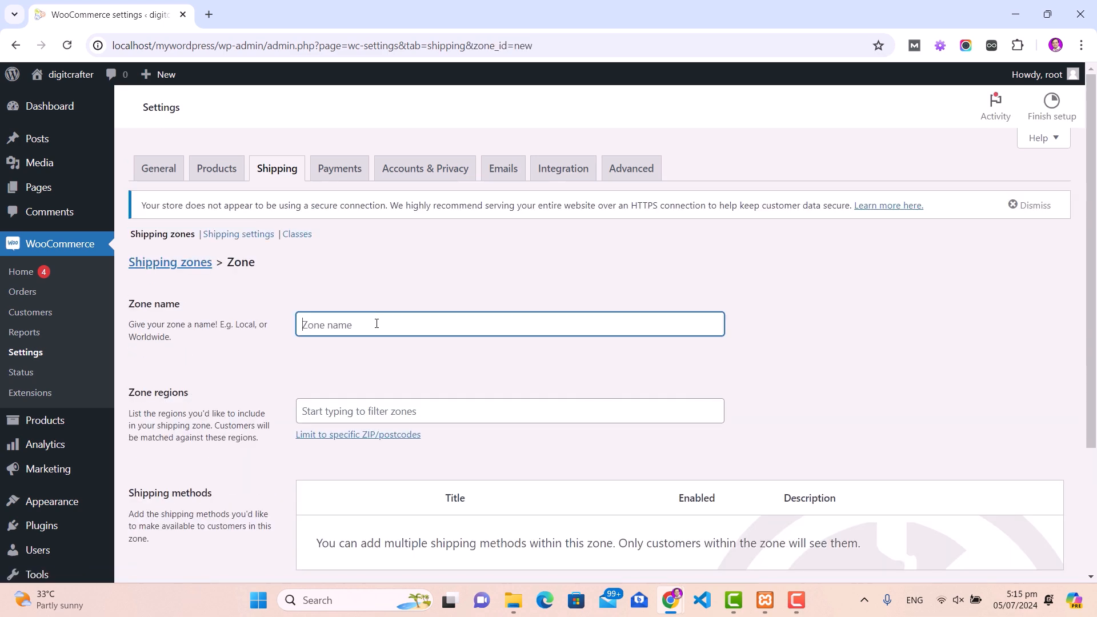
Step: Name the zone India and add India, Andhra Pradesh, Arunachal Pradesh, Assam, Bihar and Chhattisgarh as regions
left_click(374, 323)
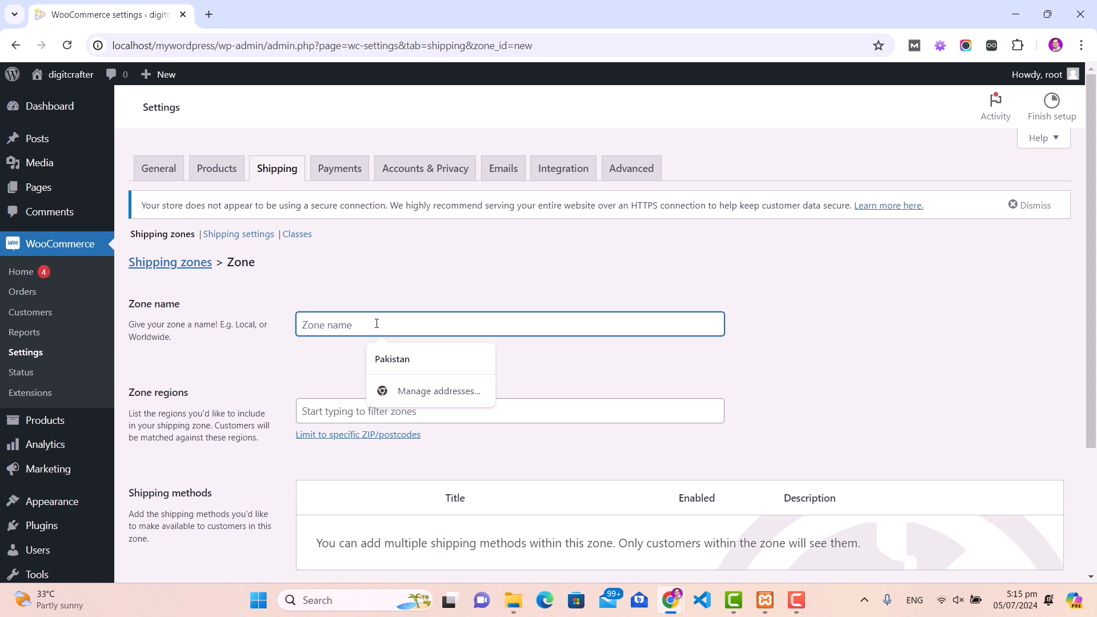
type("India")
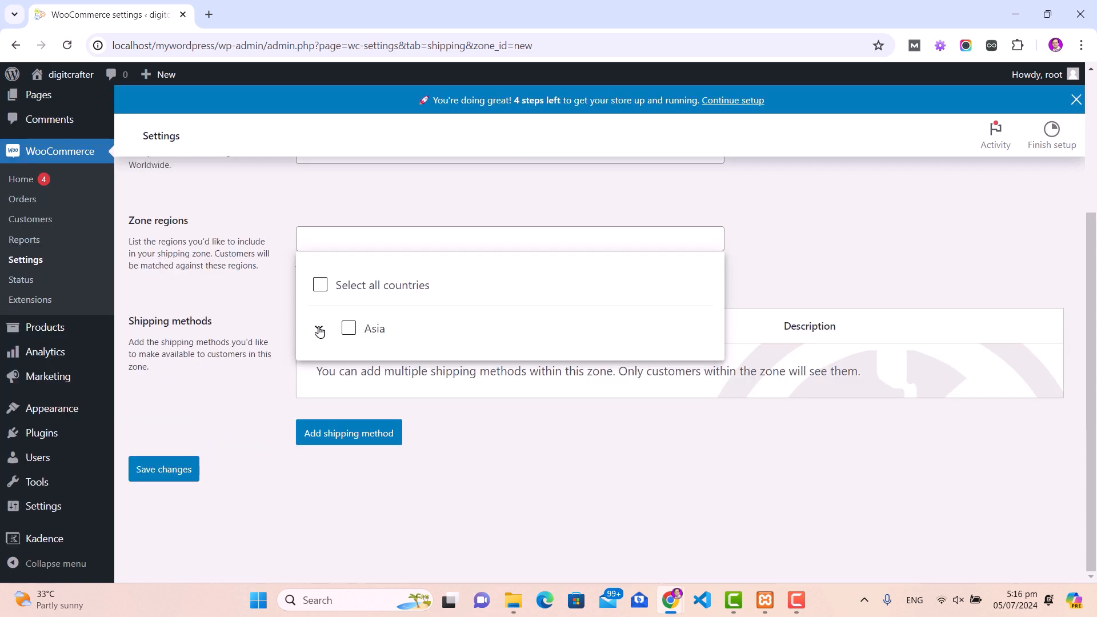
left_click(319, 330)
left_click(369, 377)
left_click(395, 415)
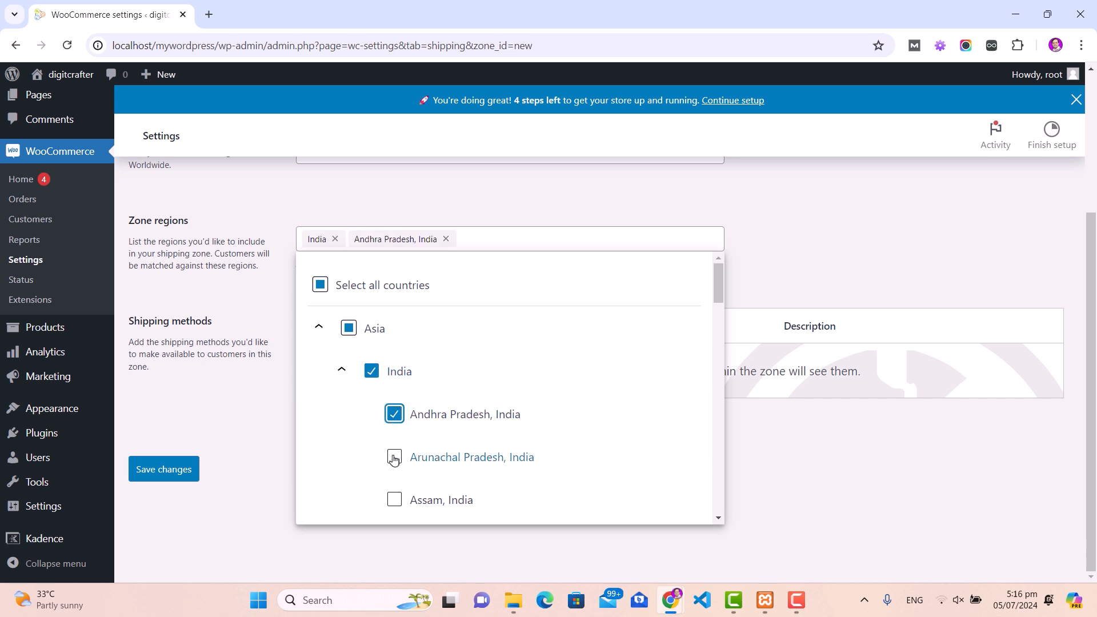
left_click(394, 457)
left_click(396, 501)
scroll(422, 448, "down", 1)
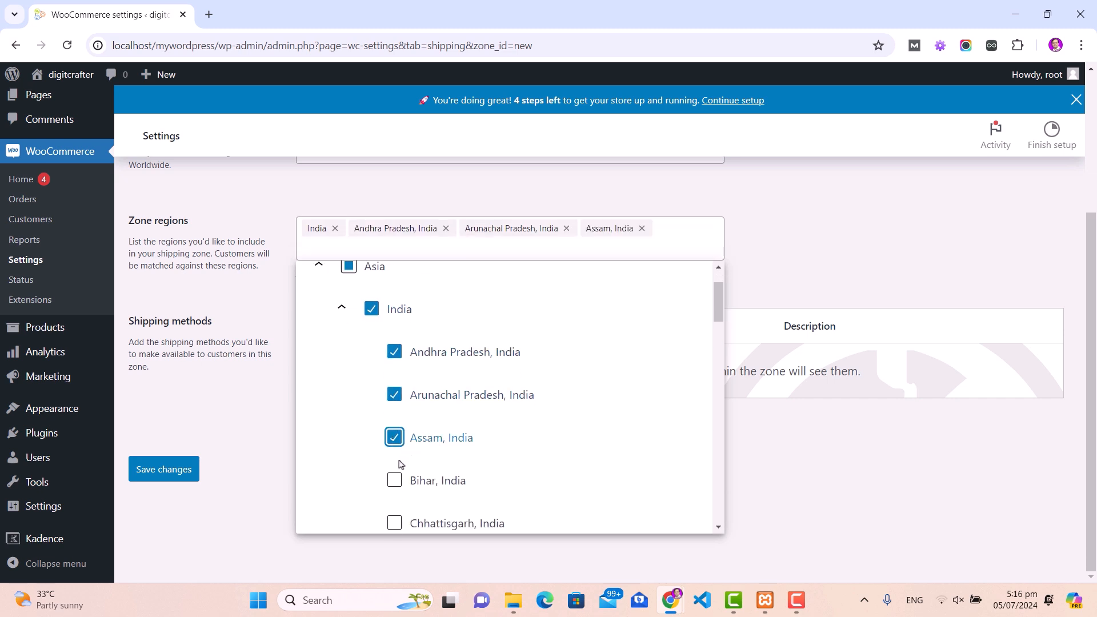
left_click(396, 483)
left_click(395, 531)
left_click(795, 274)
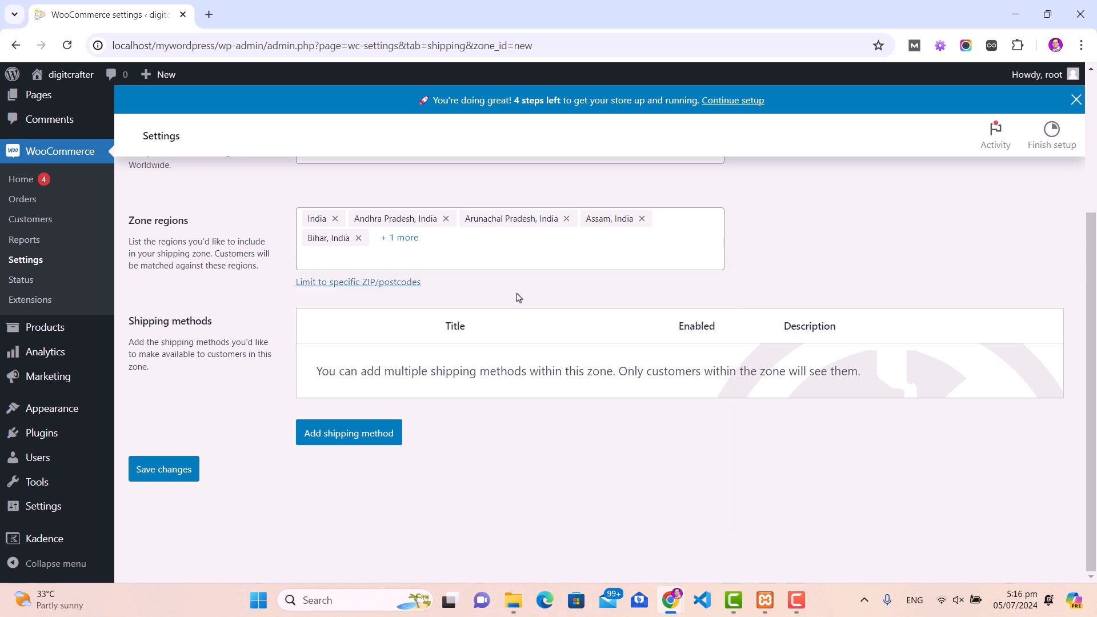
Step: Add a Flat rate shipping method costing 150 to the zone and save it
left_click(346, 436)
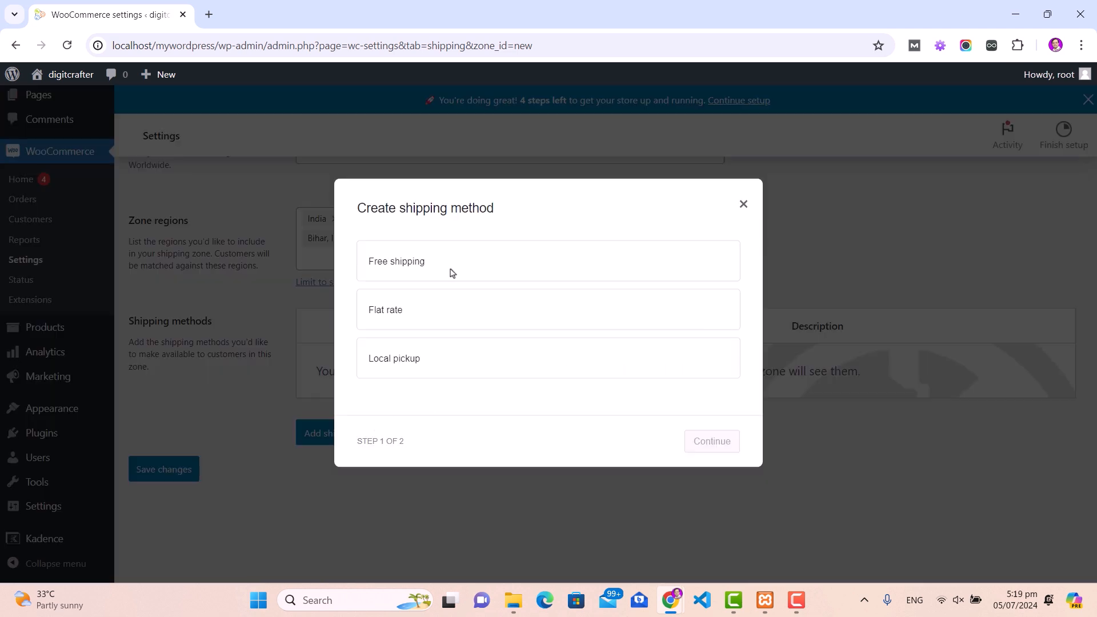
left_click(462, 313)
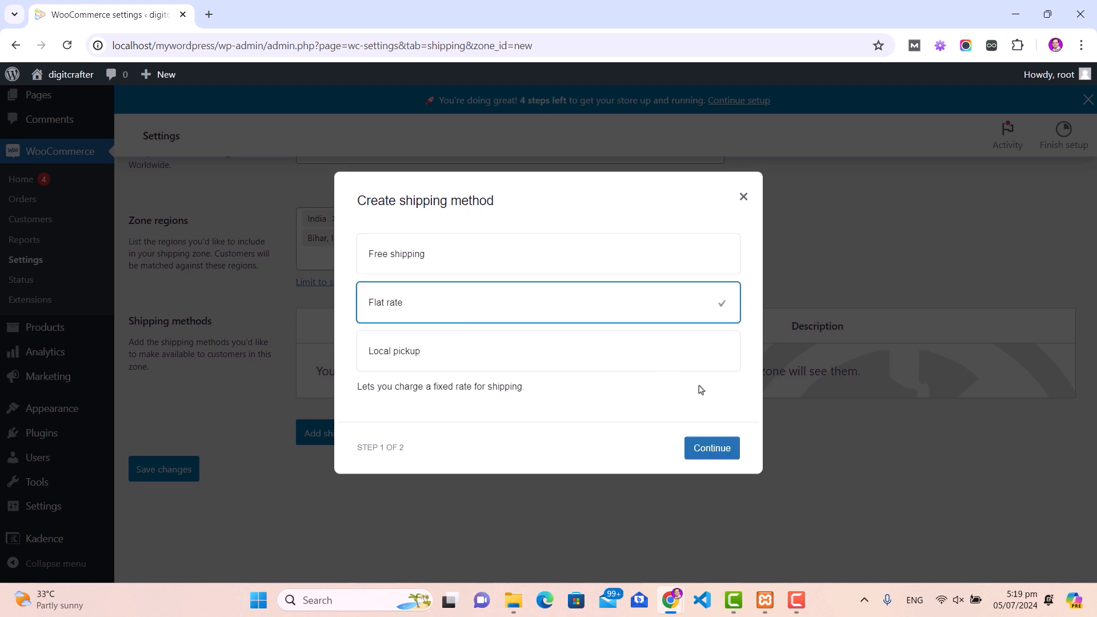
left_click(714, 450)
left_click(430, 390)
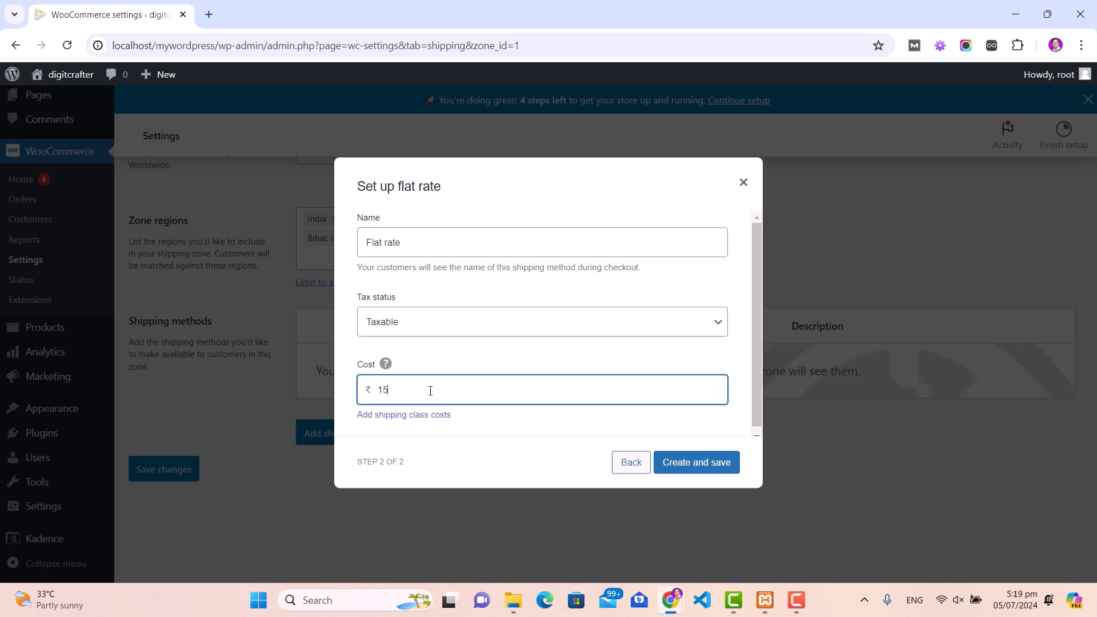
left_click(545, 431)
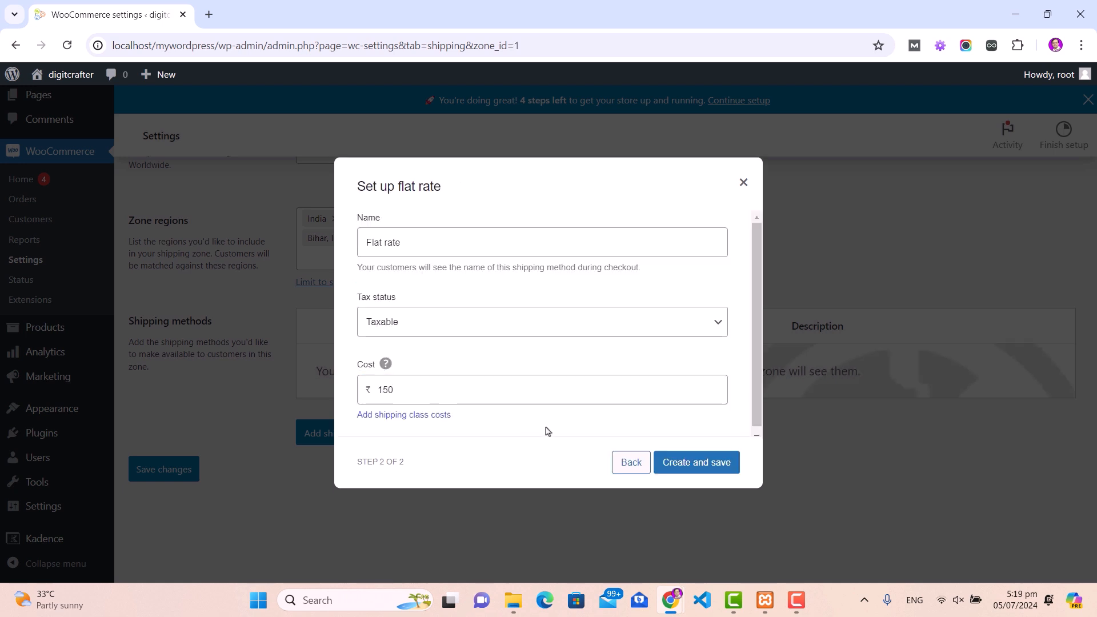
left_click(709, 469)
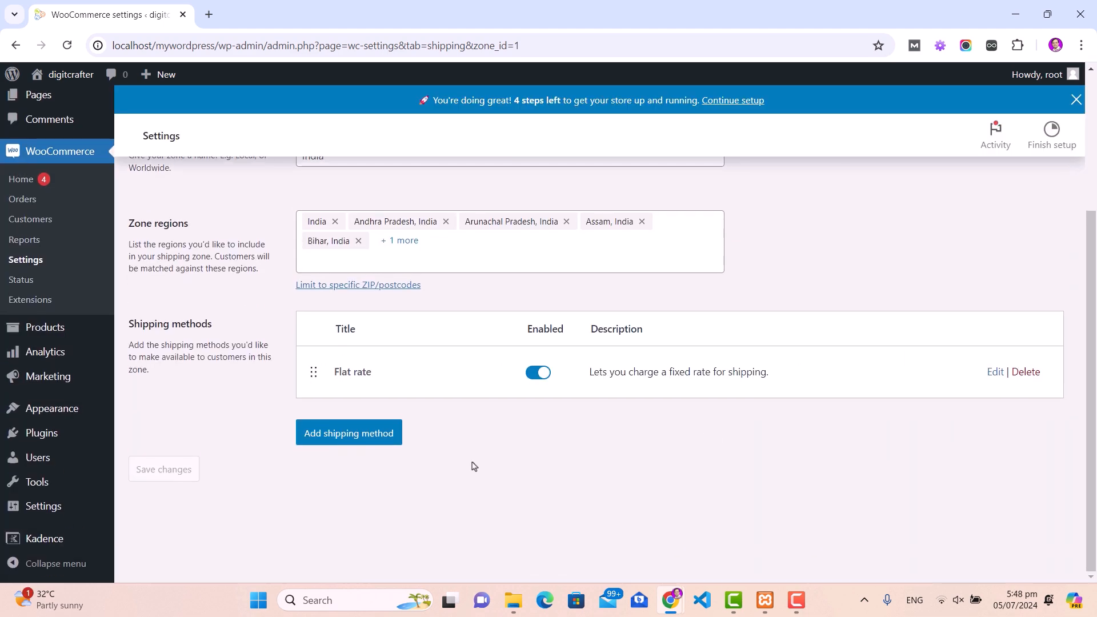
scroll(472, 465, "up", 3)
scroll(245, 321, "down", 1)
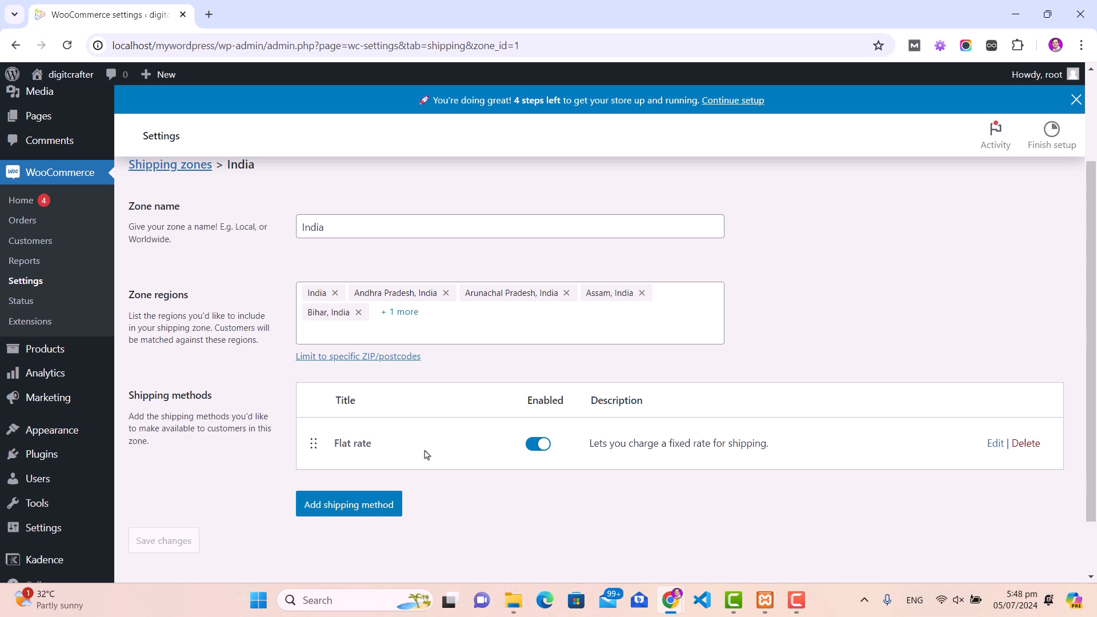
scroll(326, 302, "up", 2)
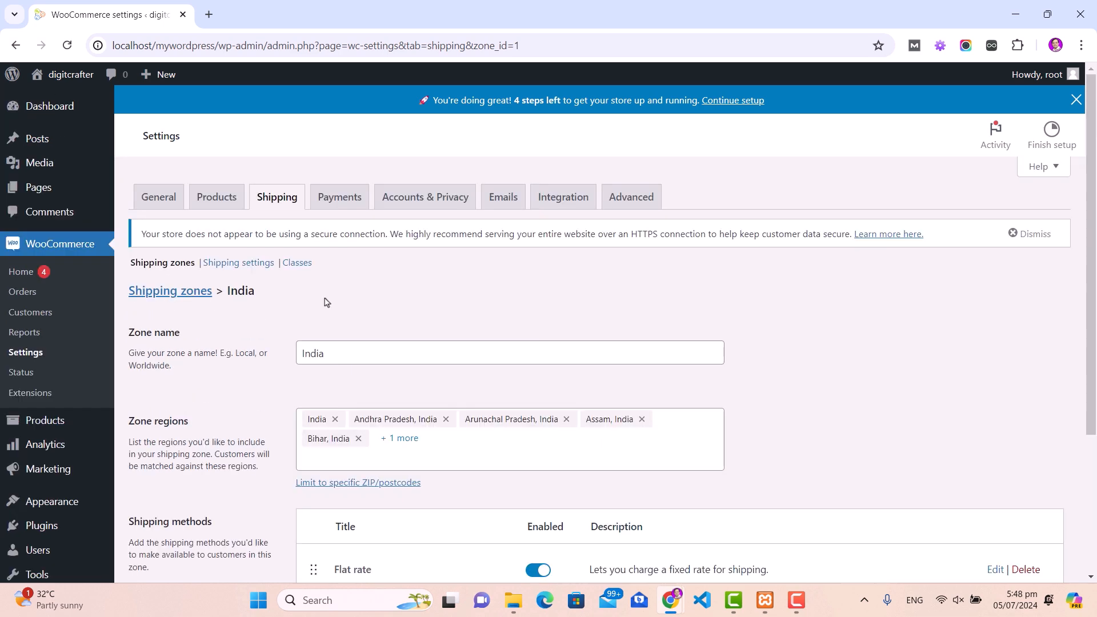
Step: Enable Cash on delivery in Payments and save the settings
left_click(338, 197)
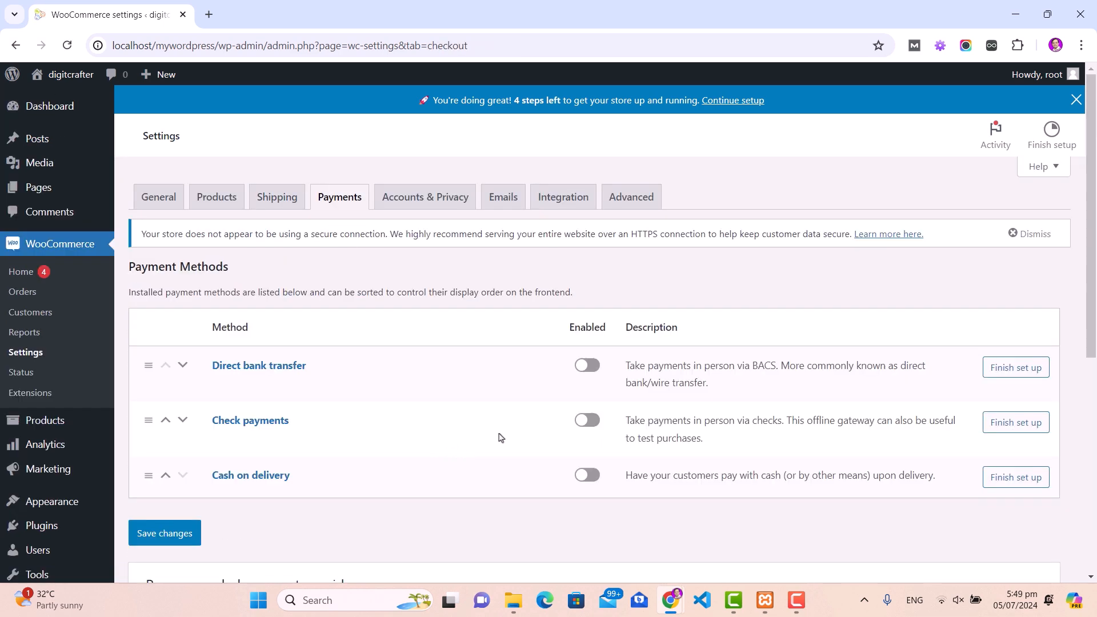
left_click(589, 474)
scroll(466, 421, "down", 1)
left_click(162, 461)
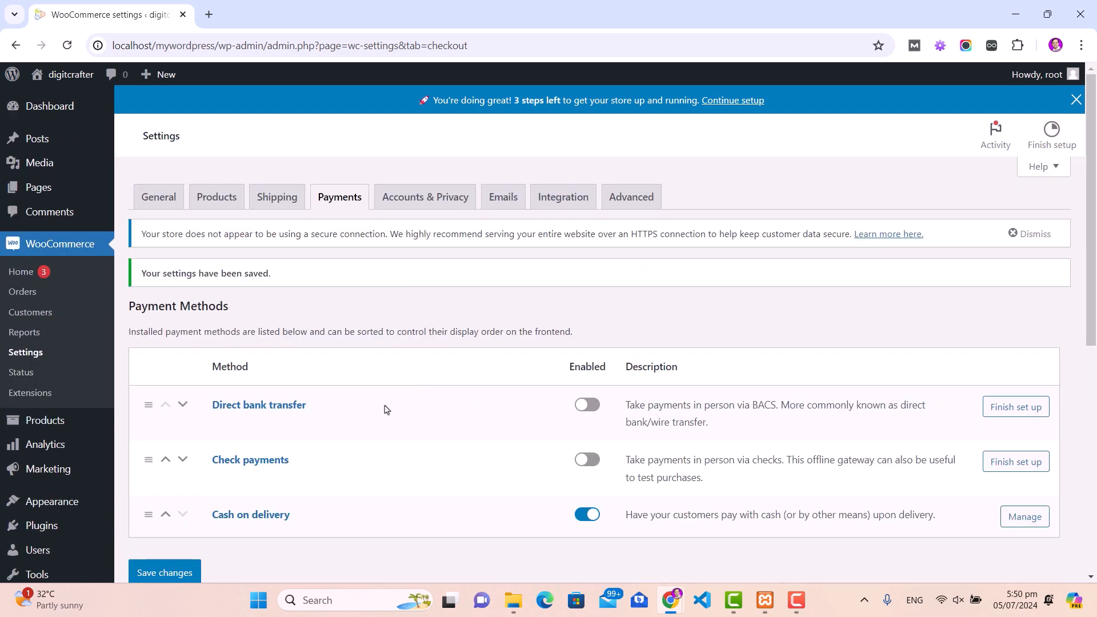
Step: Look over the other payment providers such as PayU, then go to Accounts & Privacy
scroll(384, 409, "down", 3)
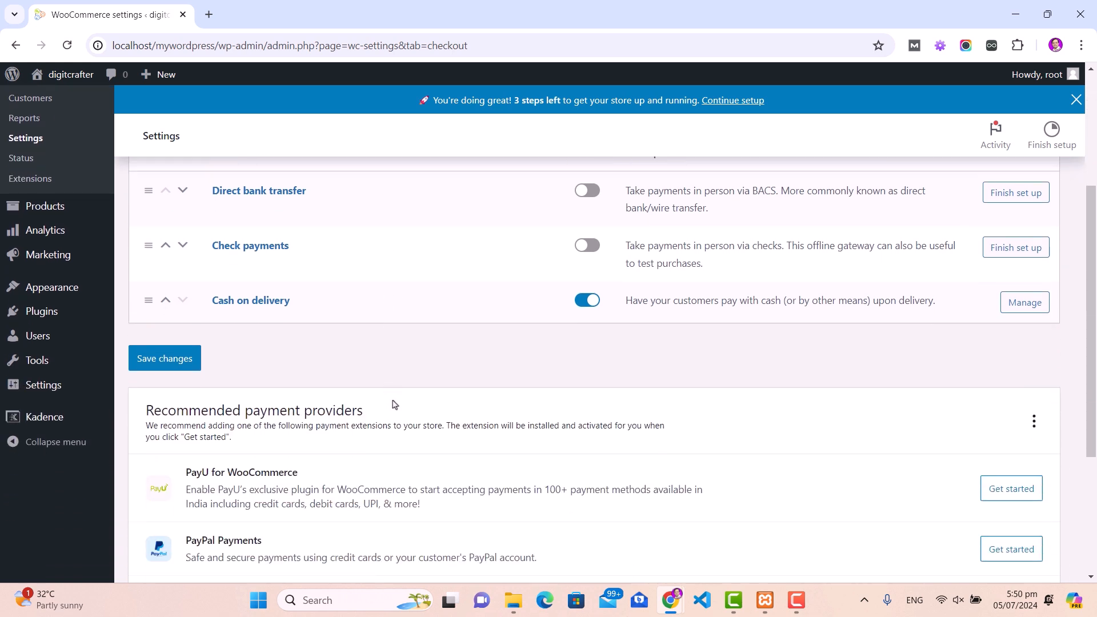
scroll(394, 404, "down", 2)
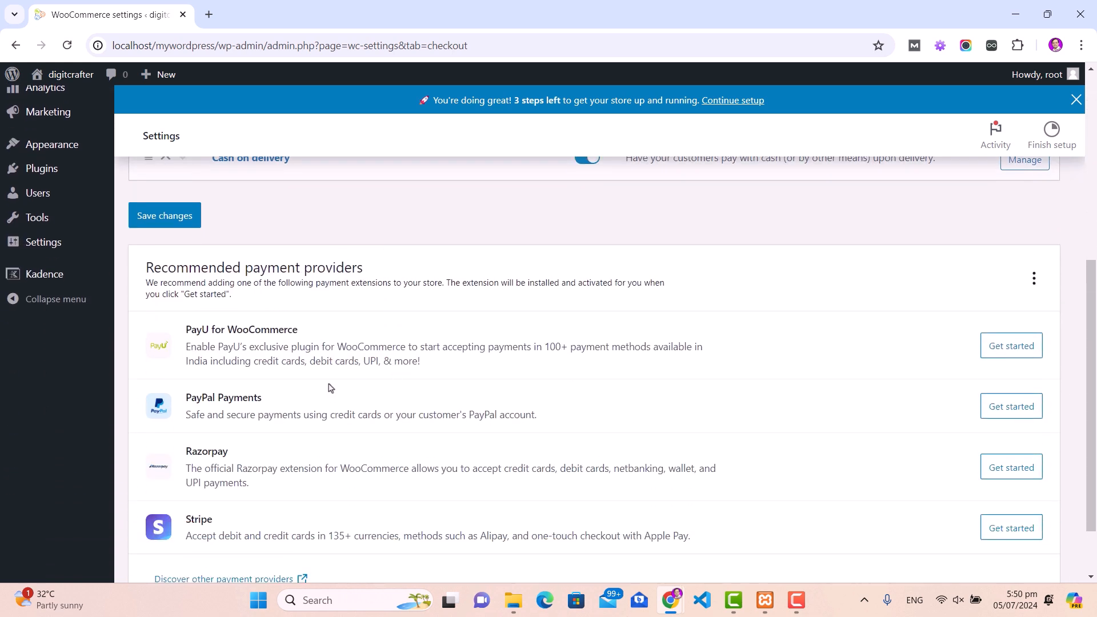
left_click_drag(185, 331, 209, 331)
left_click(189, 396)
left_click_drag(193, 396, 251, 397)
scroll(260, 389, "down", 1)
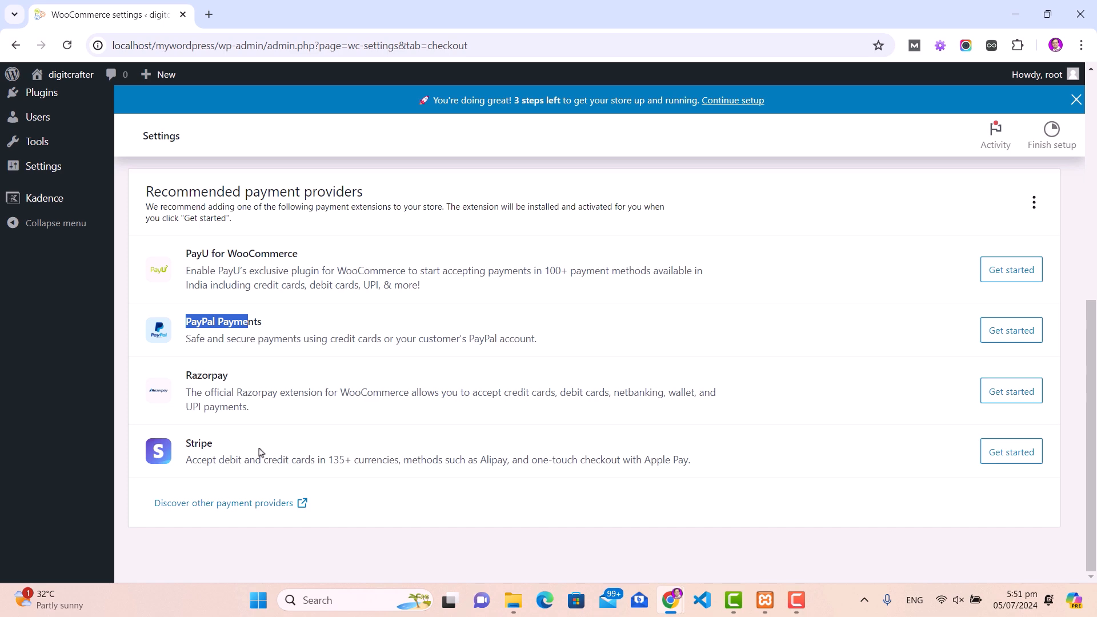
left_click(620, 348)
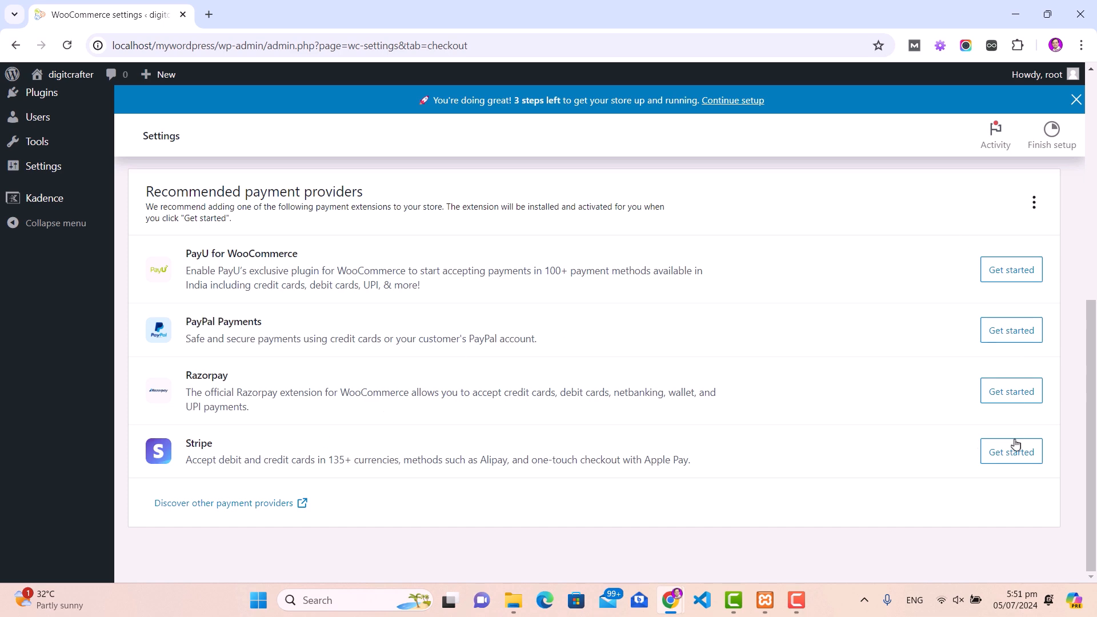
scroll(350, 345, "up", 8)
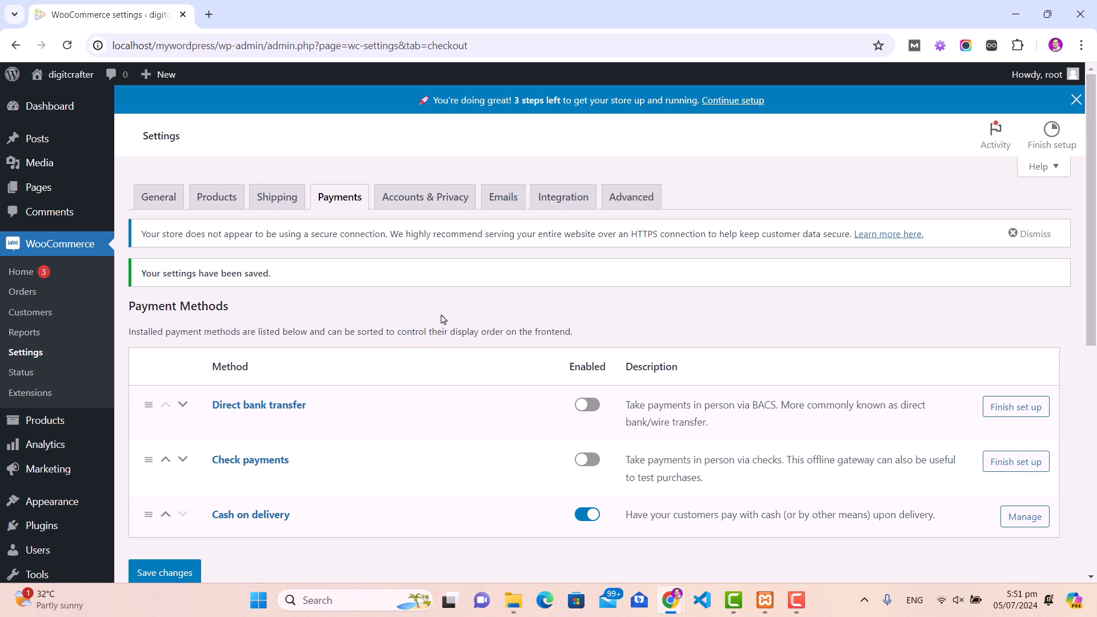
left_click(424, 199)
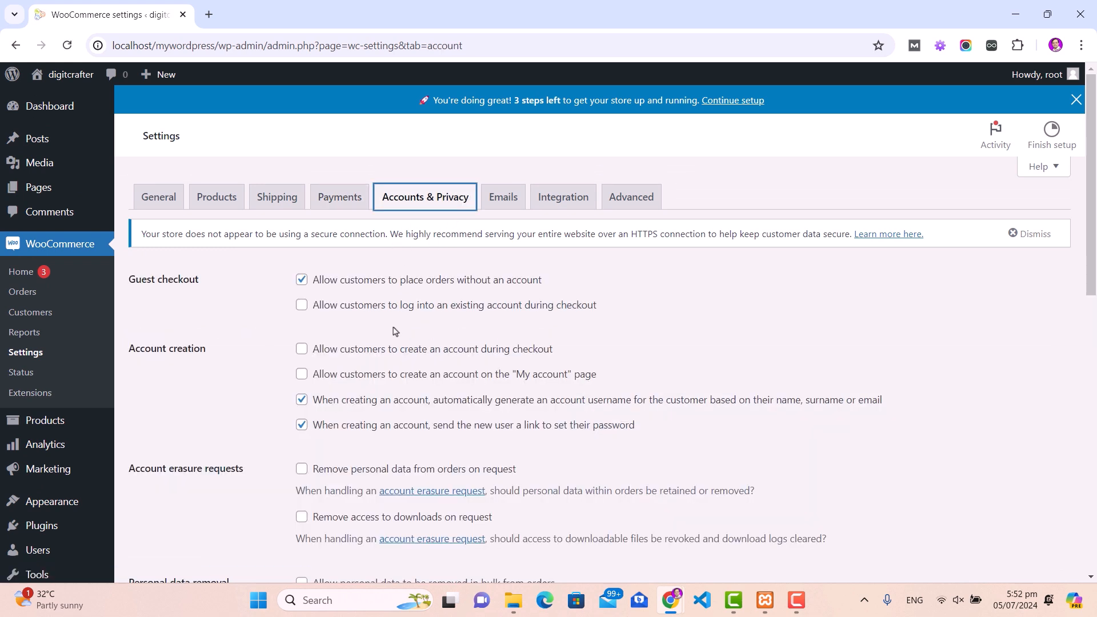
Step: Allow existing-account login at checkout and account creation at checkout and on My account, then save
left_click(302, 306)
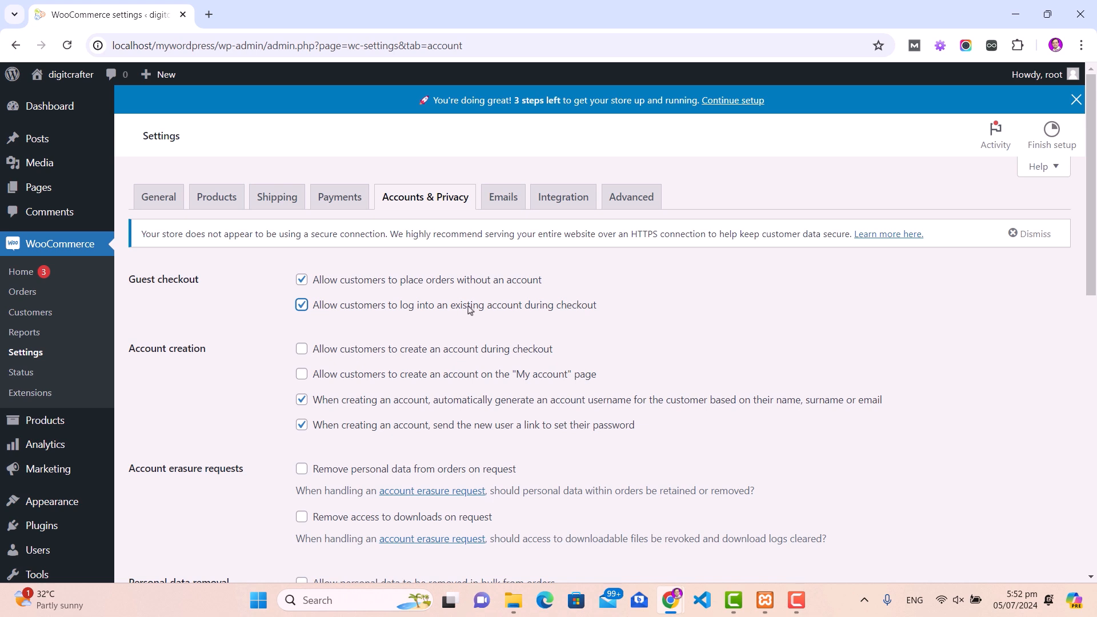
scroll(469, 309, "down", 2)
left_click(302, 208)
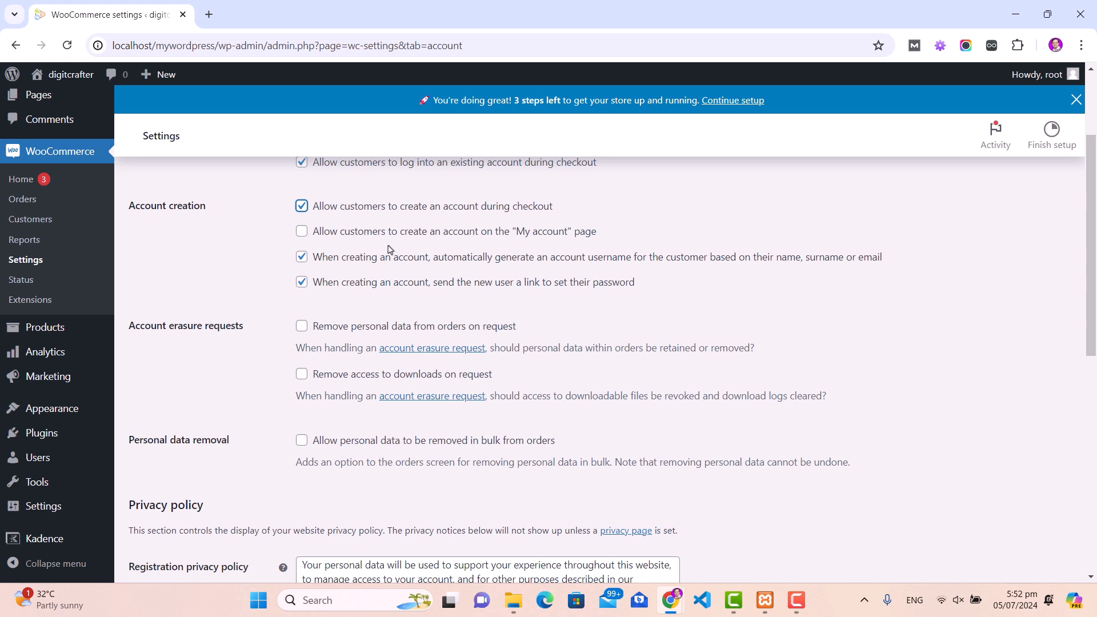
left_click(301, 234)
scroll(491, 238, "down", 5)
scroll(377, 292, "down", 4)
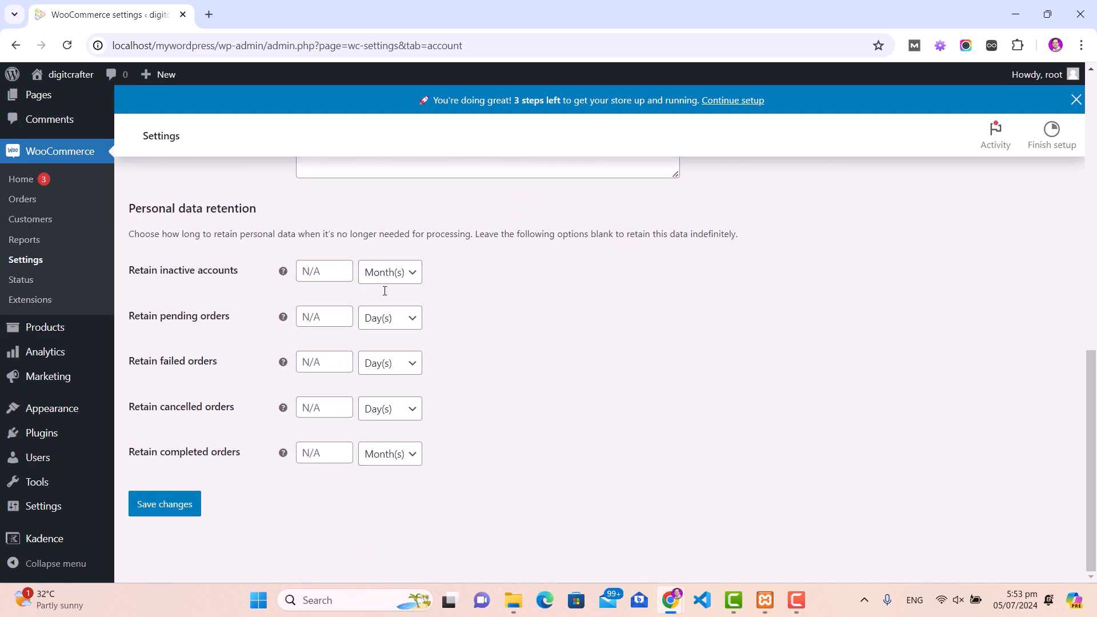
left_click(161, 506)
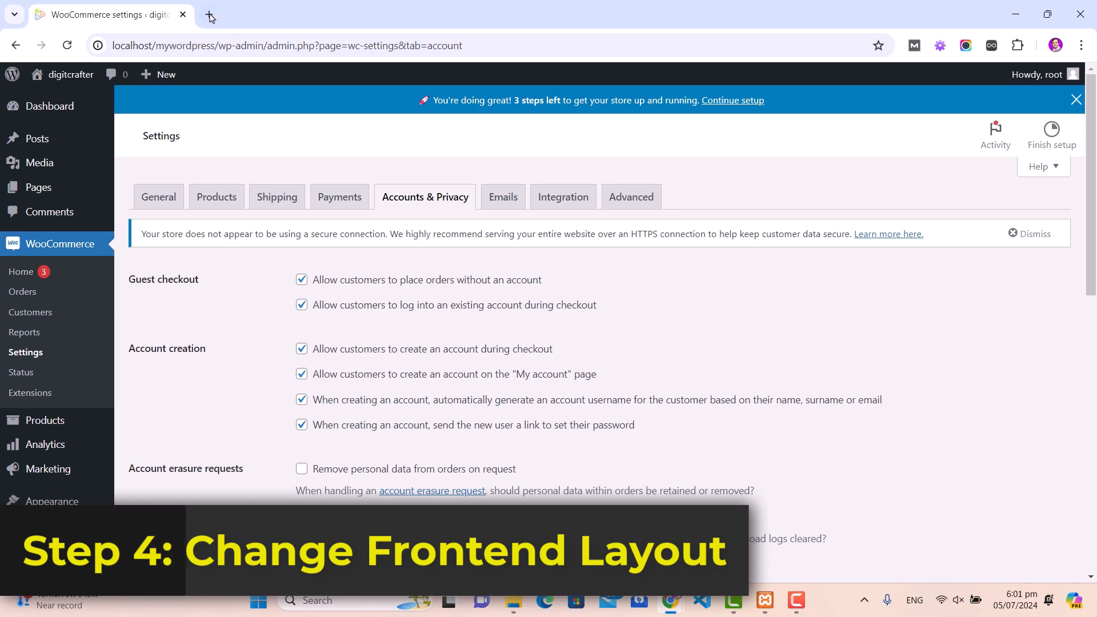
Step: View the digitcrafter storefront in a new tab via Visit Site, then return to WooCommerce settings
mouse_move(65, 74)
right_click(81, 102)
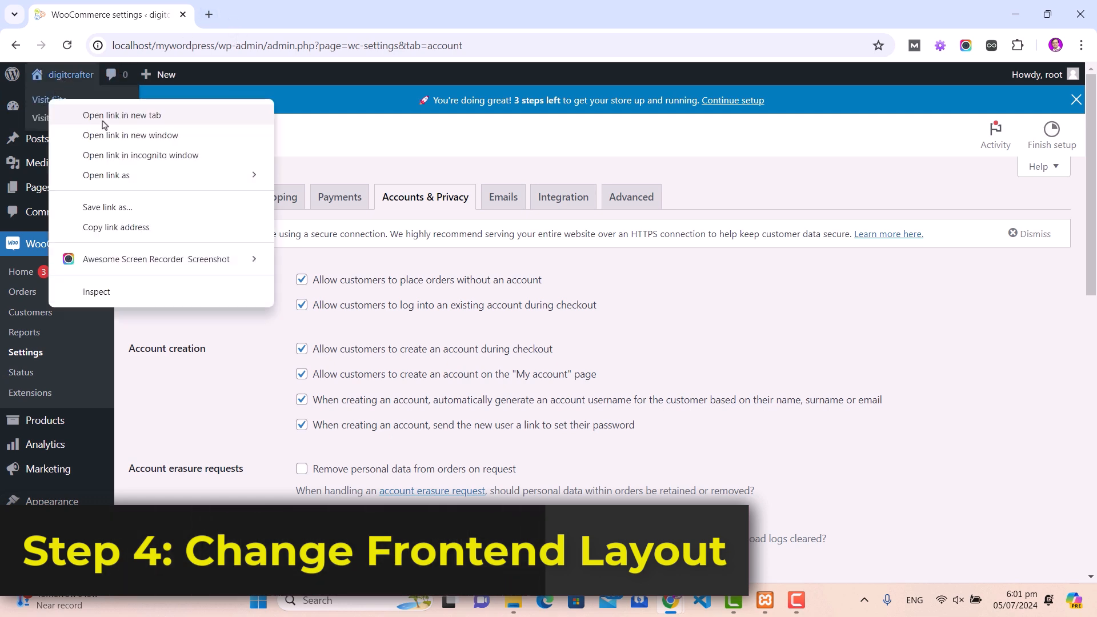
left_click(120, 112)
left_click(275, 17)
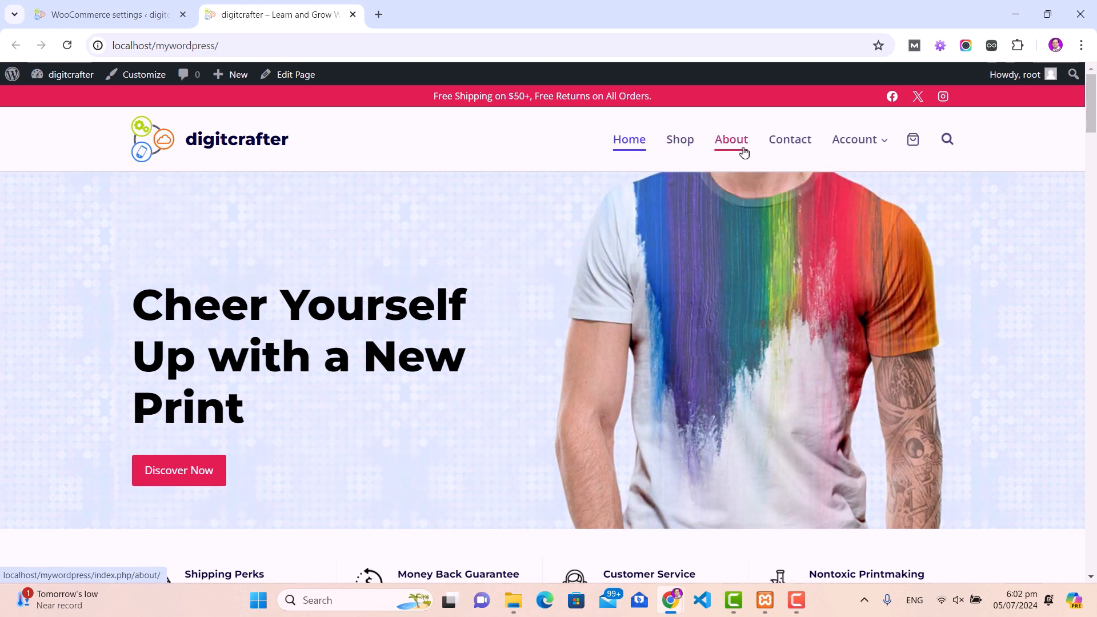
mouse_move(840, 150)
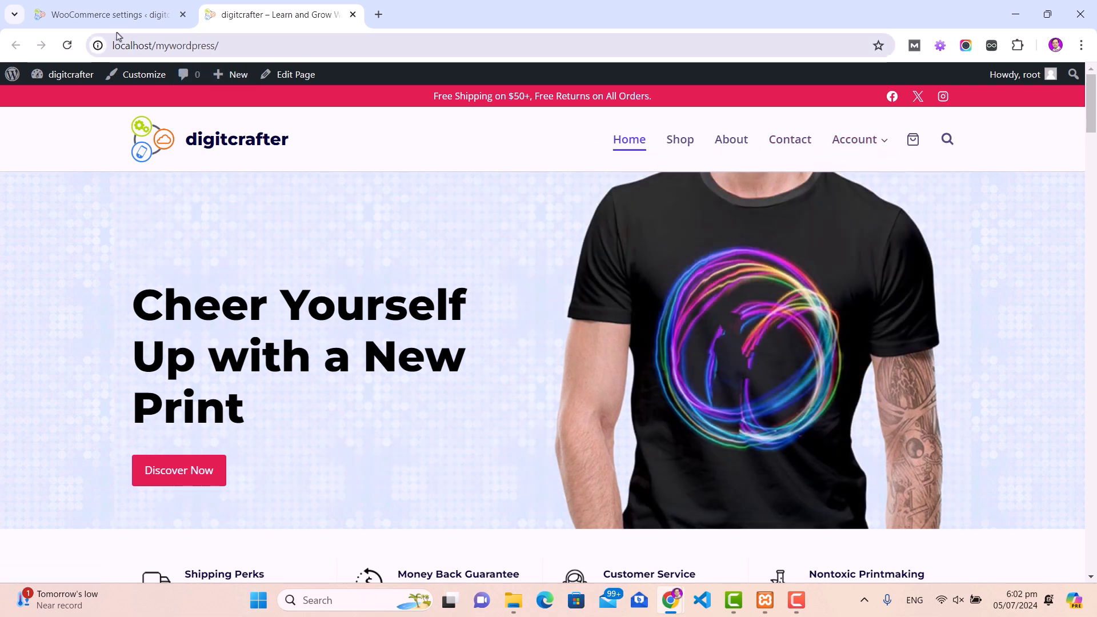
left_click(105, 16)
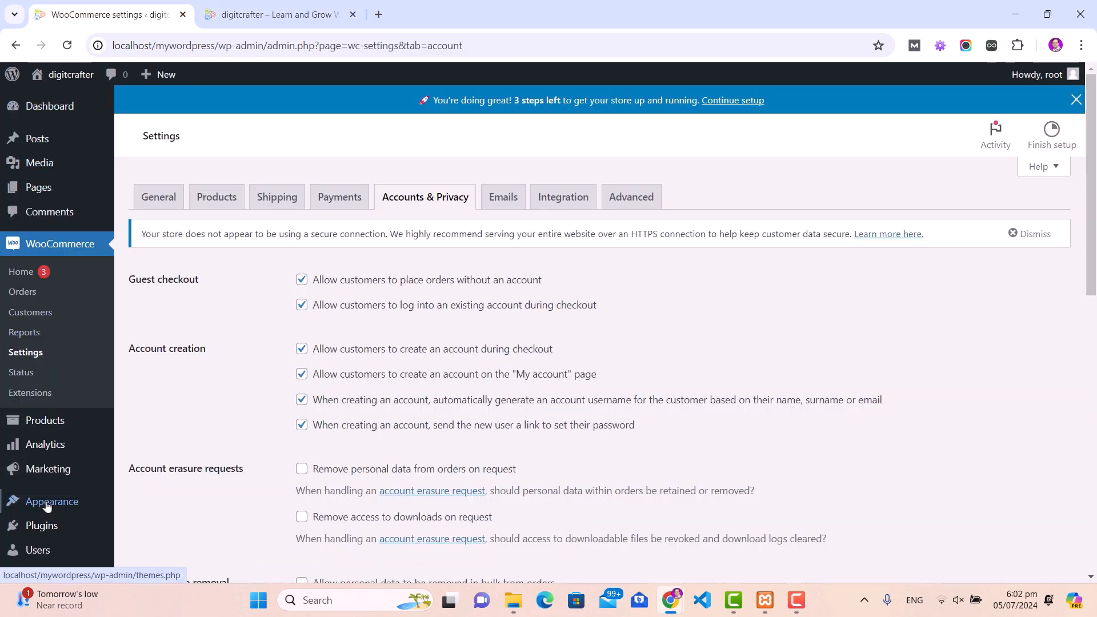
mouse_move(47, 506)
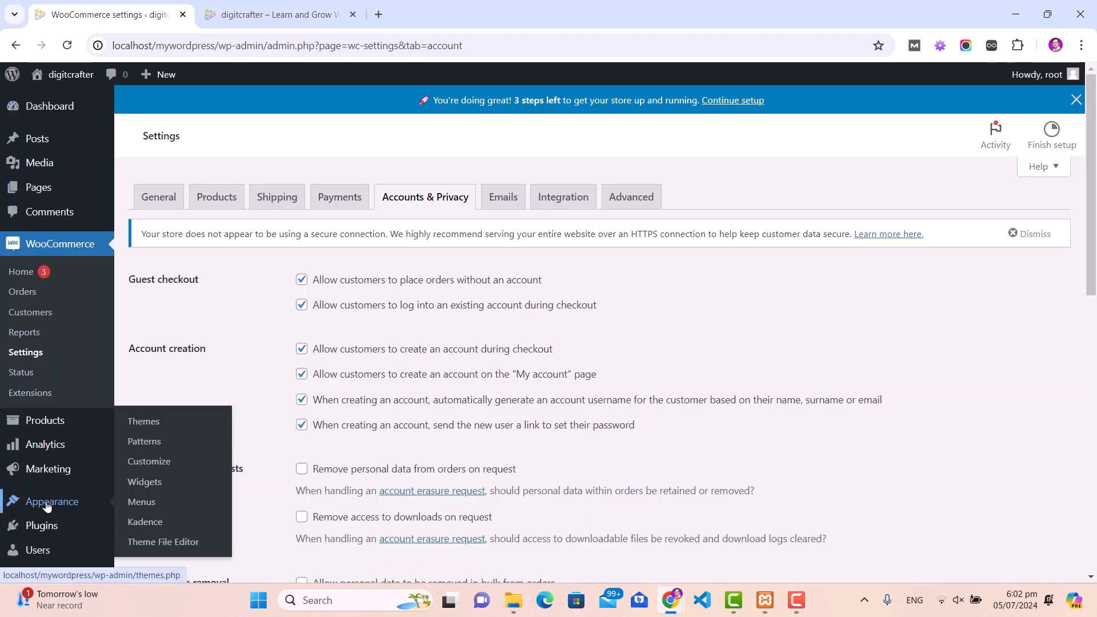
Step: Remove the About and Contact items from the Store Menu
left_click(142, 505)
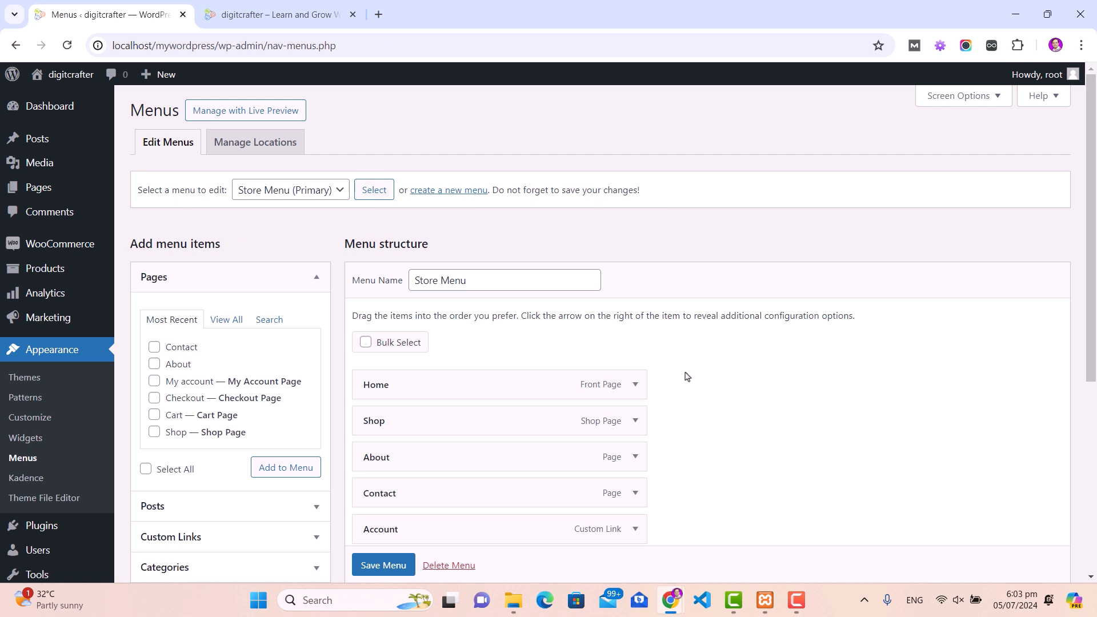
scroll(680, 394, "down", 2)
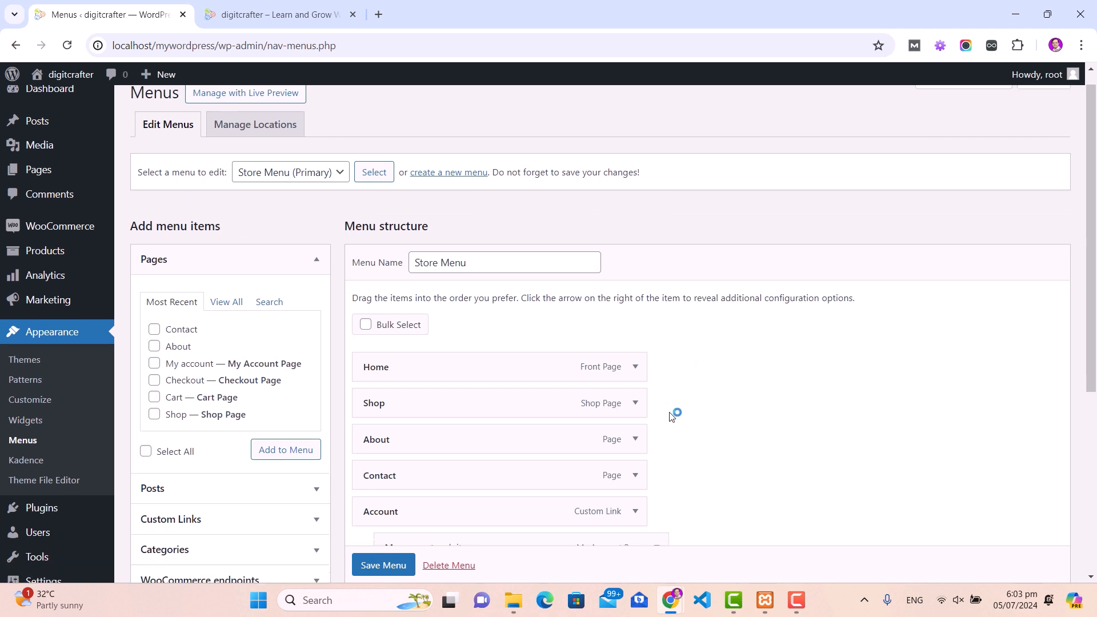
left_click(635, 385)
left_click(375, 516)
left_click(634, 387)
left_click(377, 517)
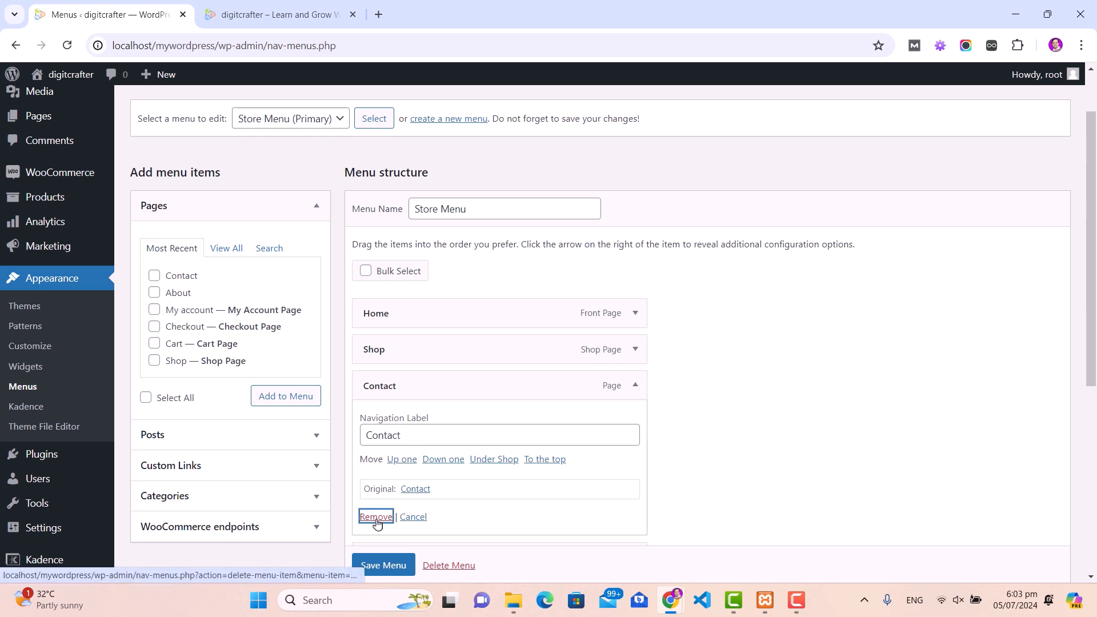
Step: Save the menu and reload the live site to confirm only Home, Shop and Account remain
scroll(378, 568, "down", 1)
left_click(378, 566)
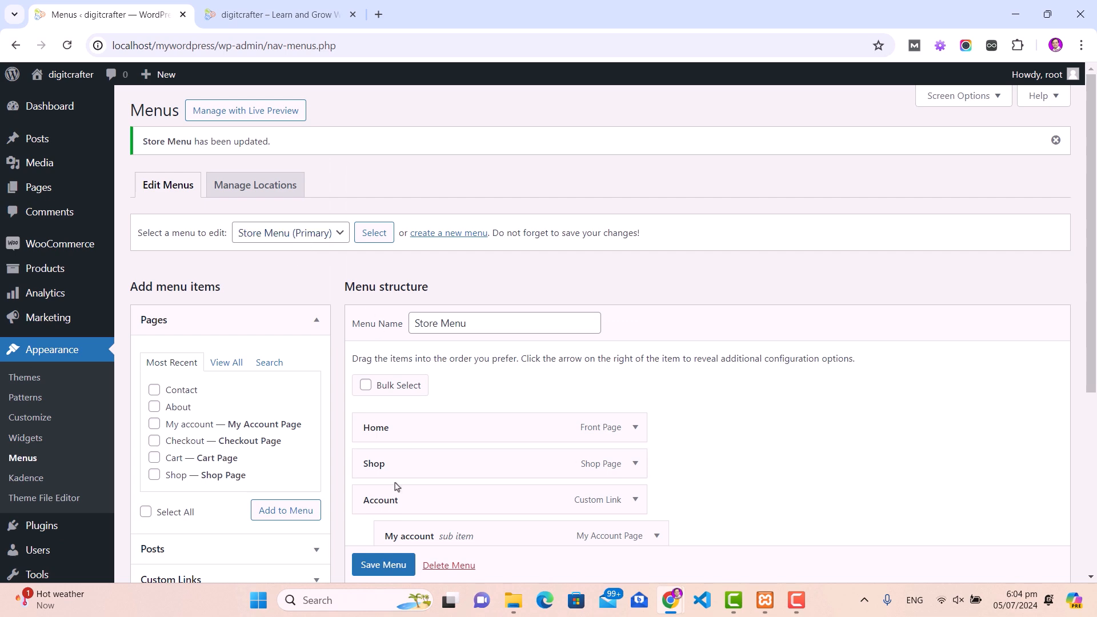
left_click(269, 10)
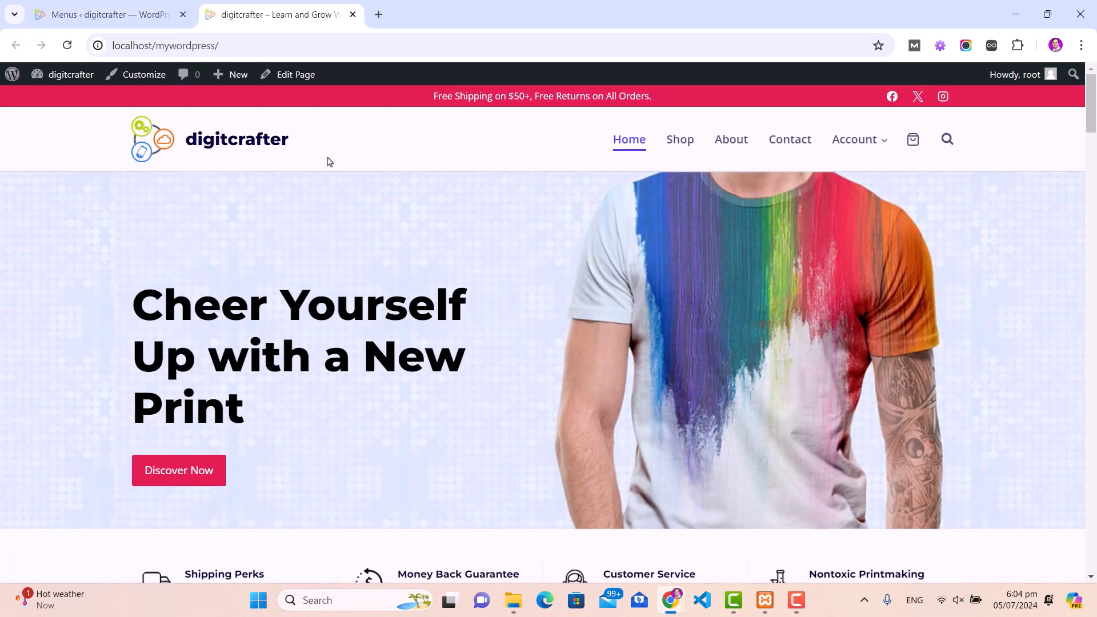
left_click(67, 45)
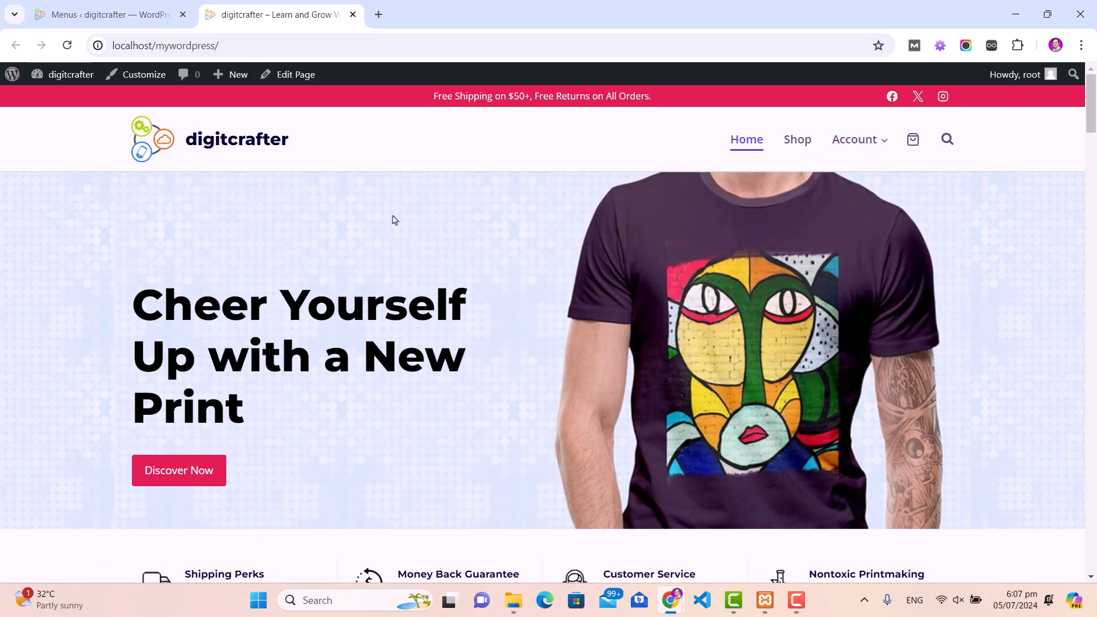
Step: Edit the Home page and set hero Slide 1's background to the red-haired woman photo
left_click(290, 77)
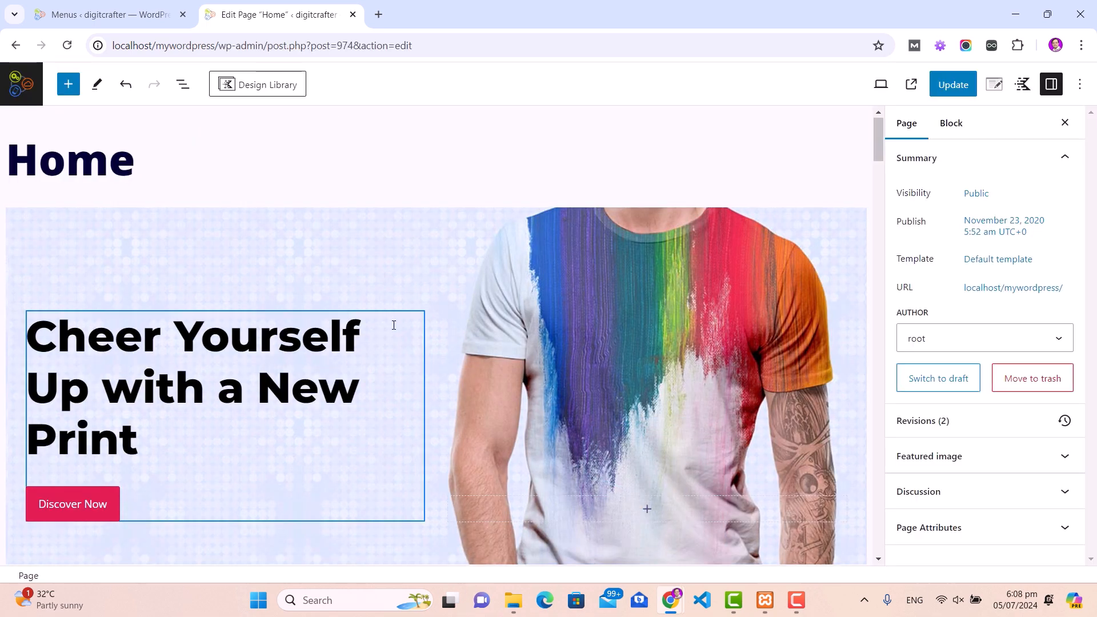
scroll(411, 276, "down", 10)
scroll(393, 327, "down", 15)
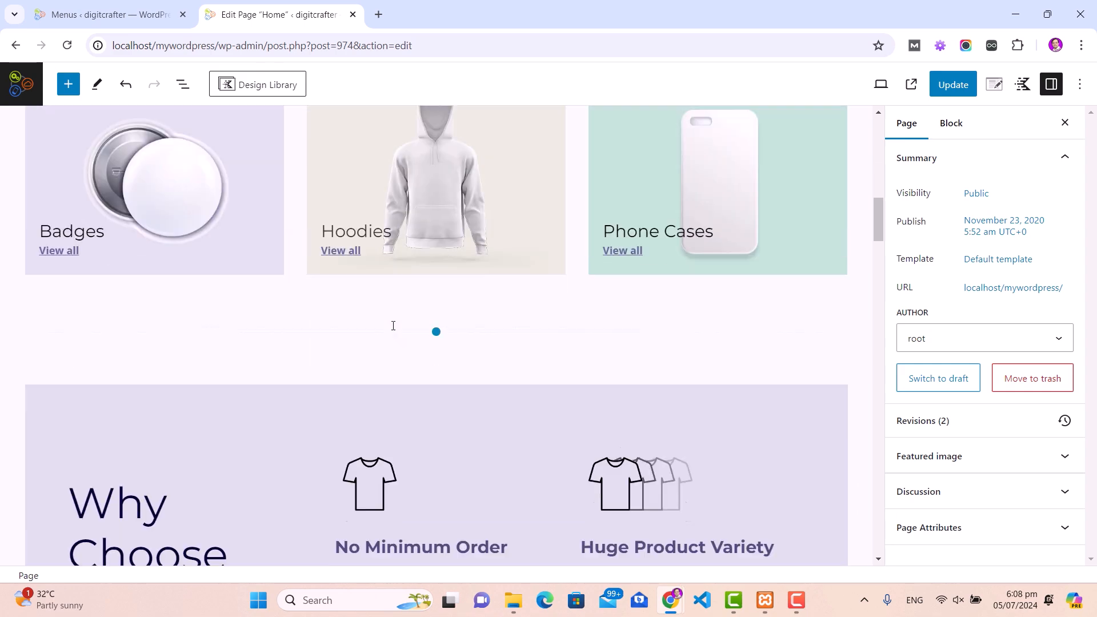
scroll(394, 324, "down", 3)
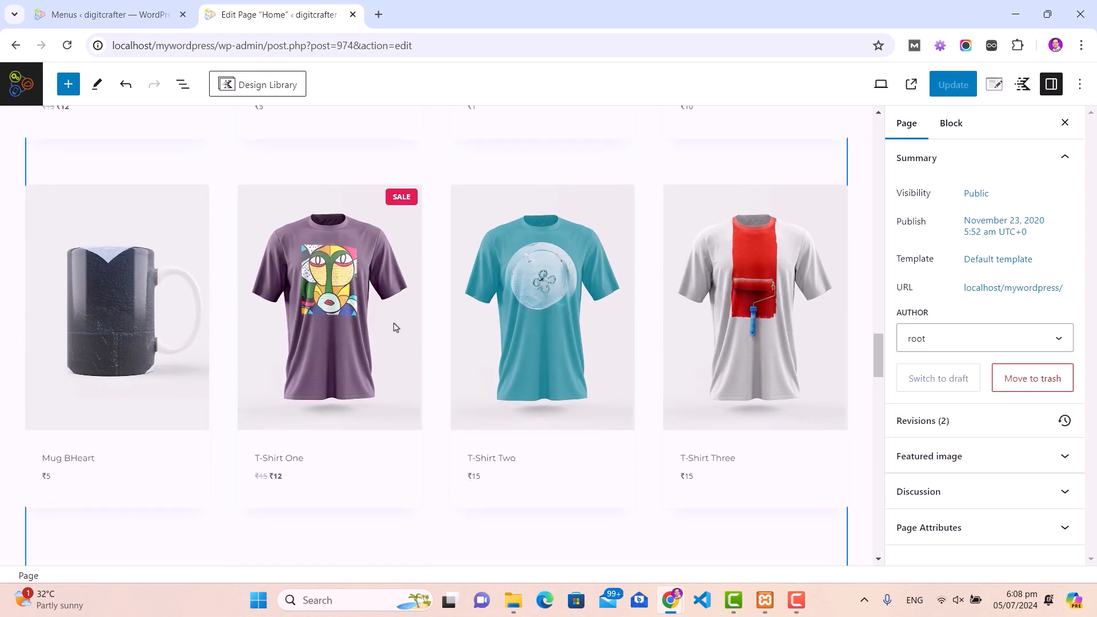
scroll(395, 324, "up", 20)
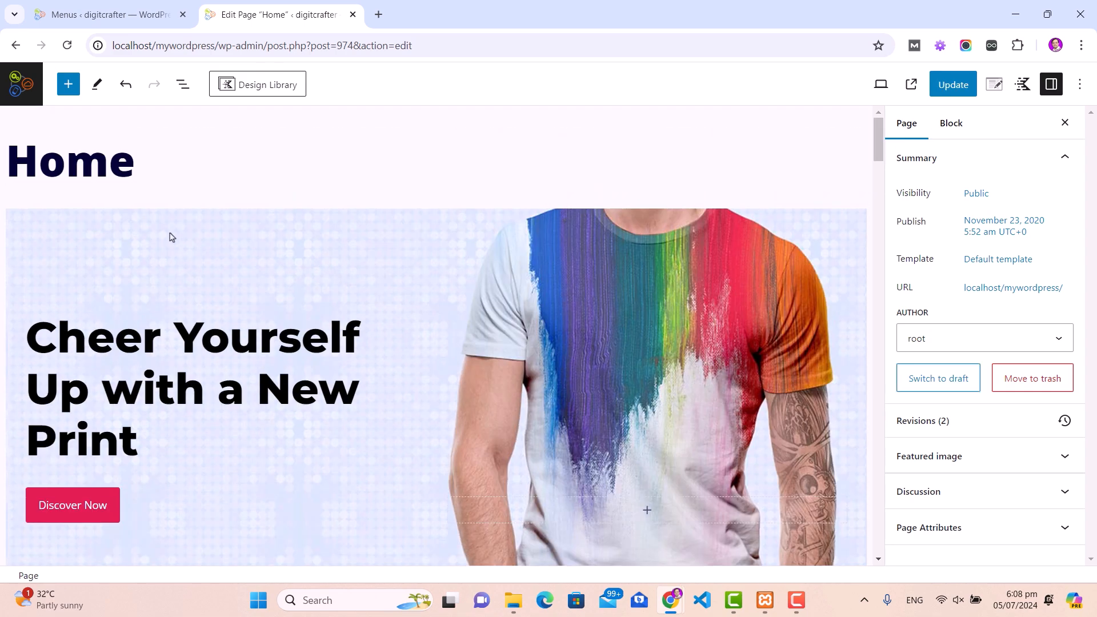
left_click(171, 236)
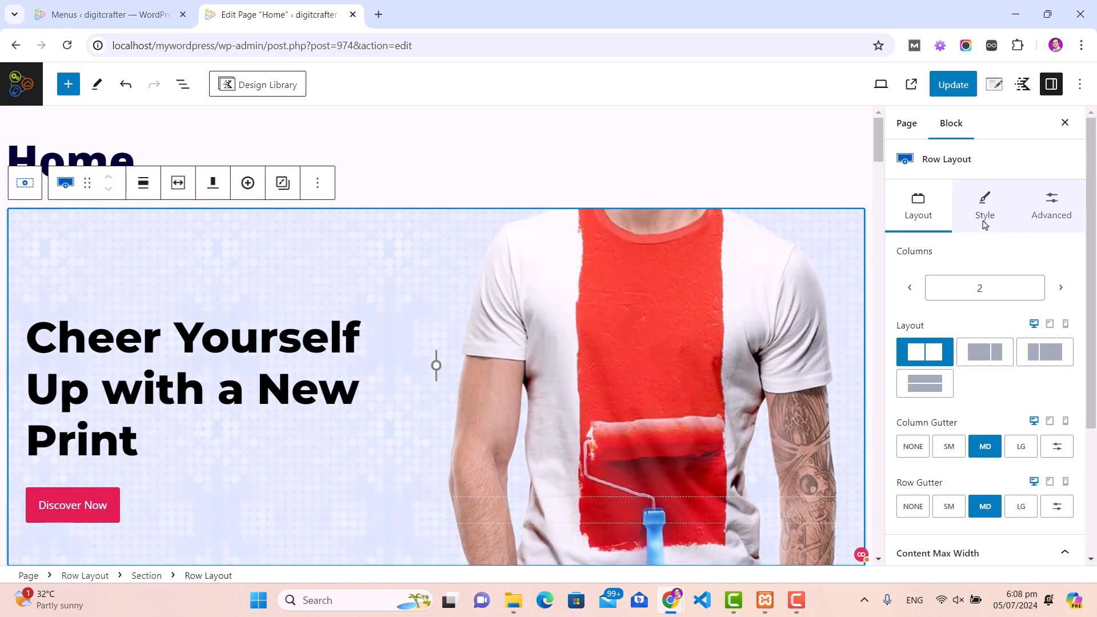
left_click(984, 213)
scroll(1028, 343, "down", 6)
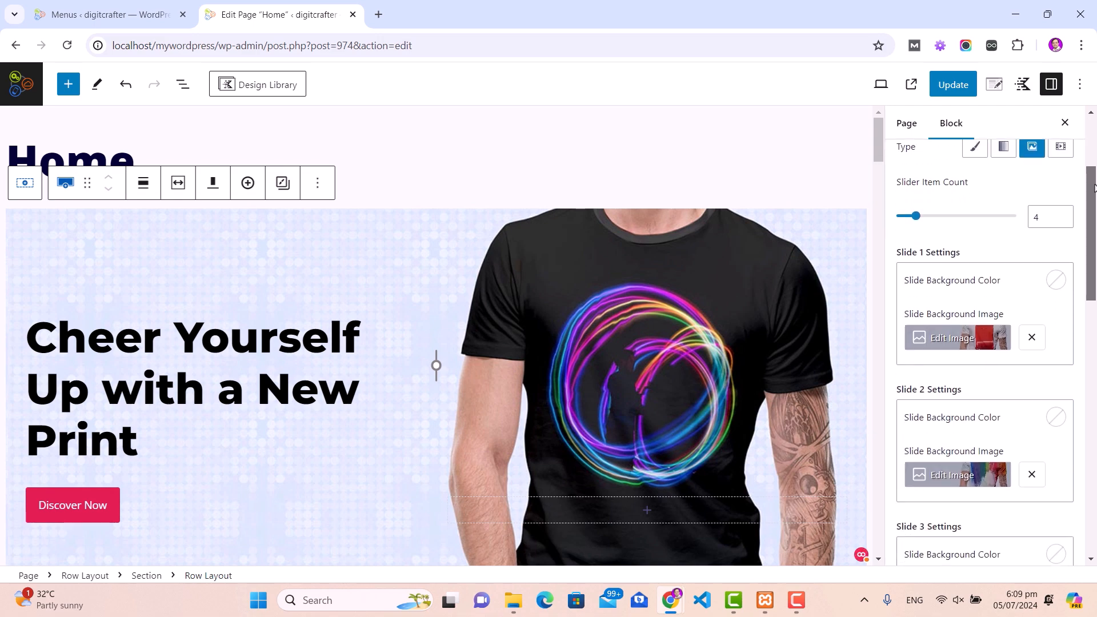
mouse_move(1094, 206)
left_mouse_down()
mouse_move(1094, 285)
mouse_move(1094, 191)
left_mouse_up()
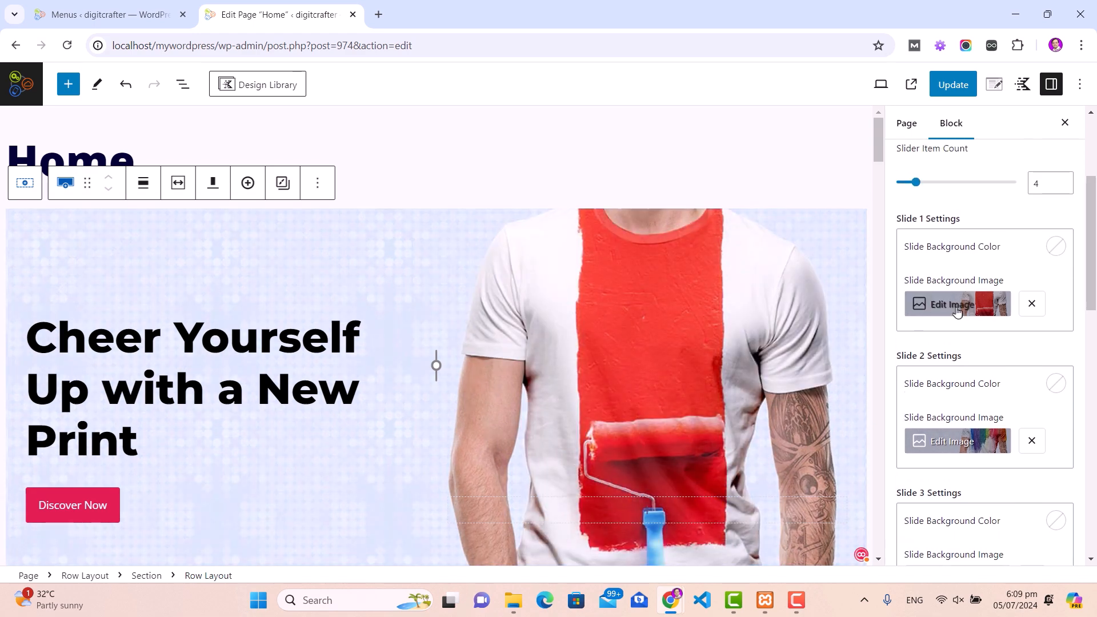
left_click(957, 310)
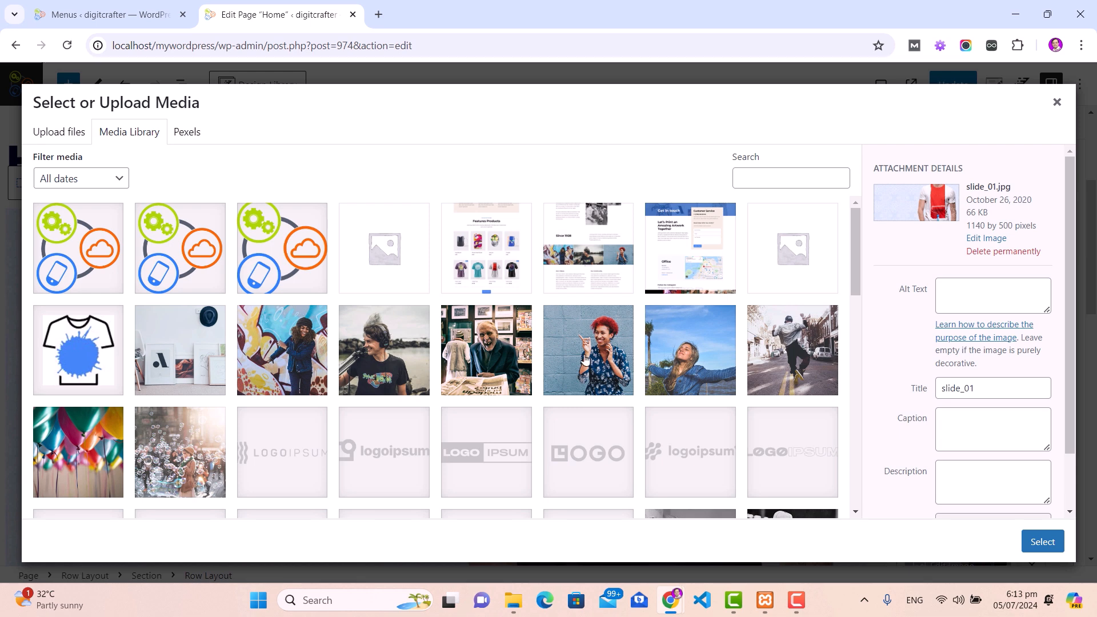
left_click(574, 351)
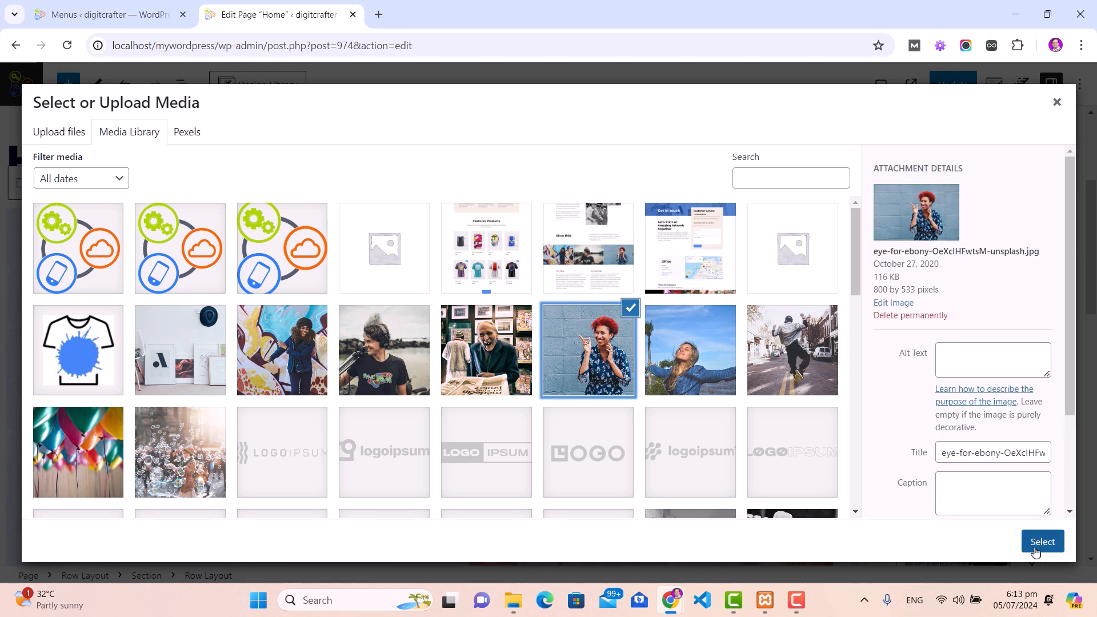
left_click(1036, 543)
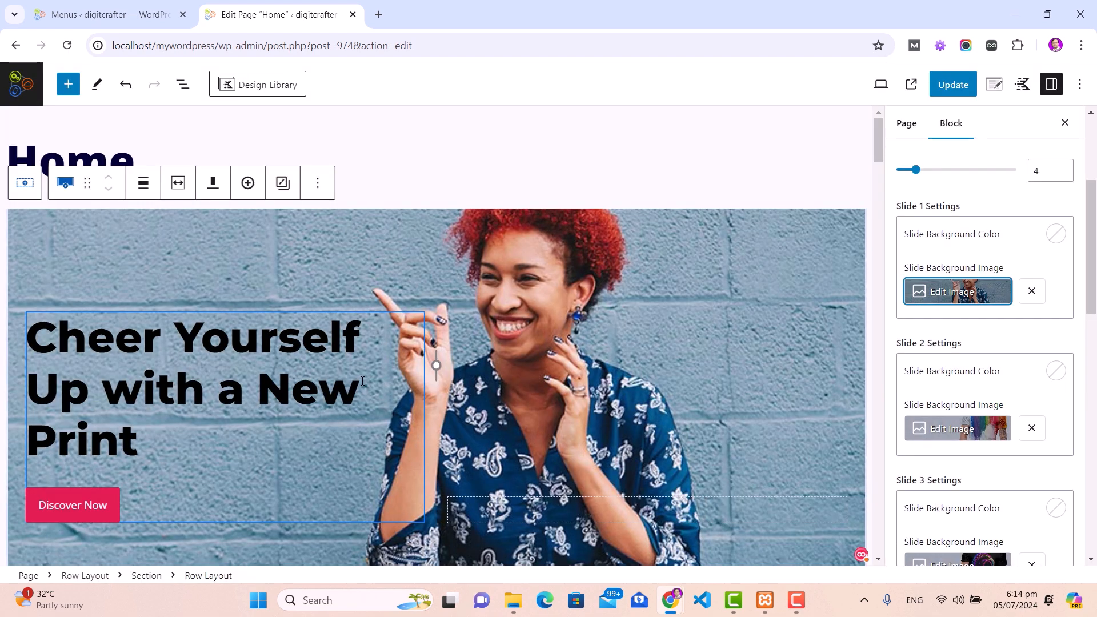
Step: Select the Money Back Guarantee info box and inspect its description text
scroll(249, 310, "down", 1)
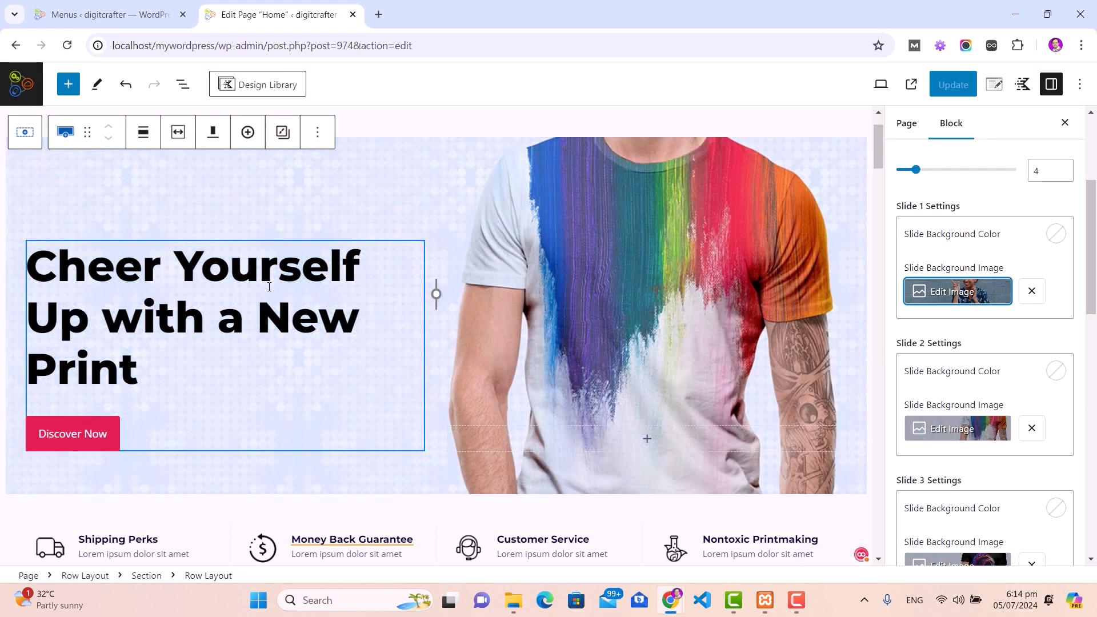
scroll(463, 303, "up", 3)
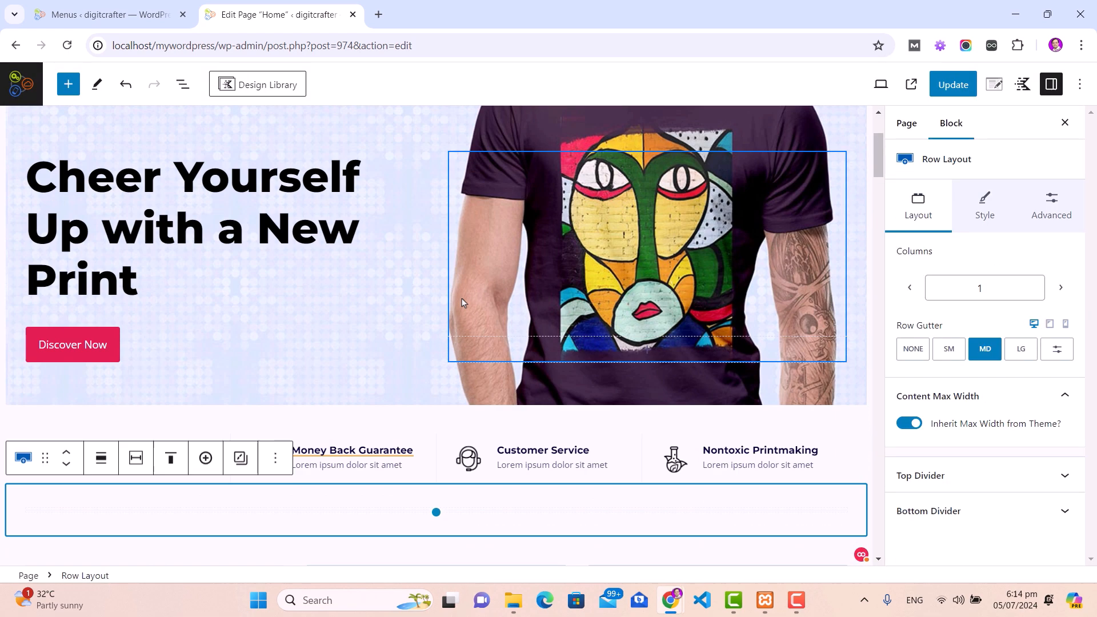
scroll(462, 303, "down", 2)
left_click(270, 351)
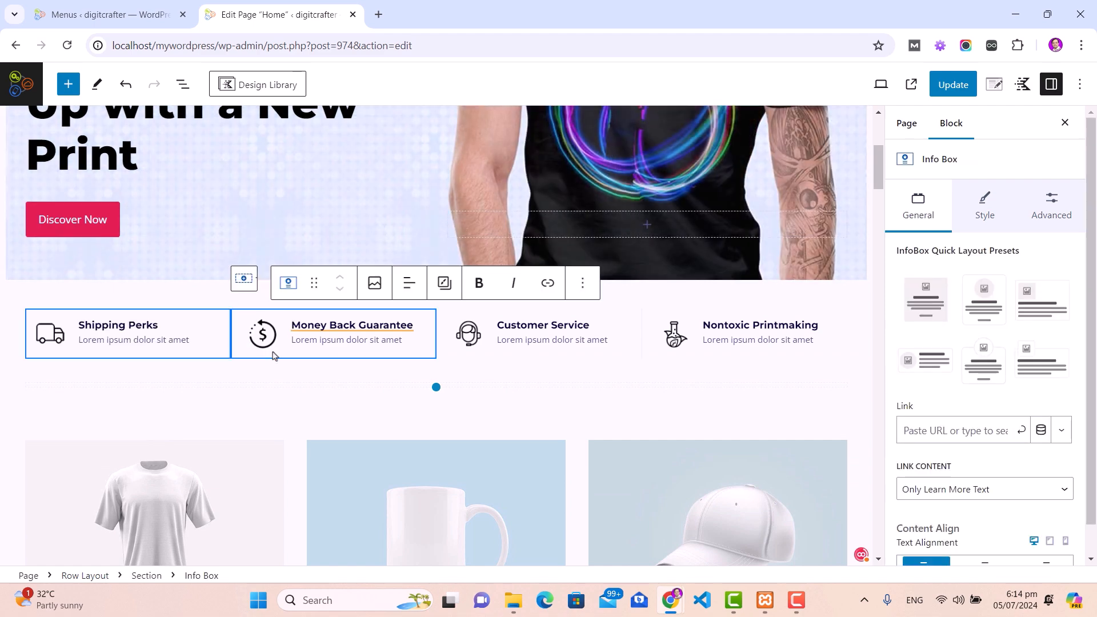
left_click_drag(292, 341, 403, 342)
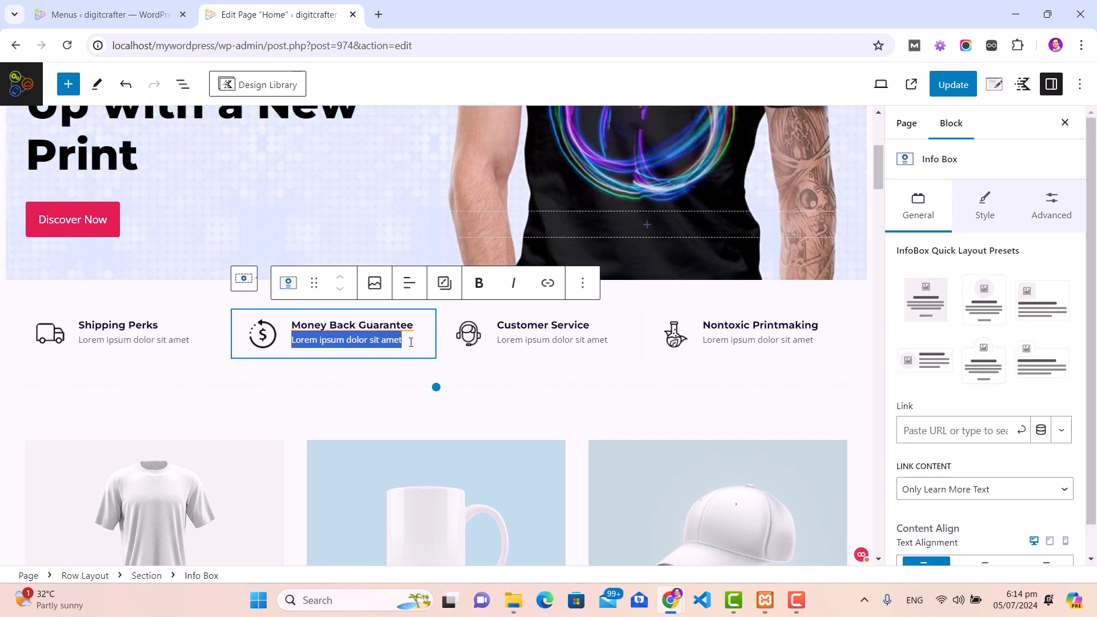
left_click(351, 341)
scroll(351, 341, "up", 2)
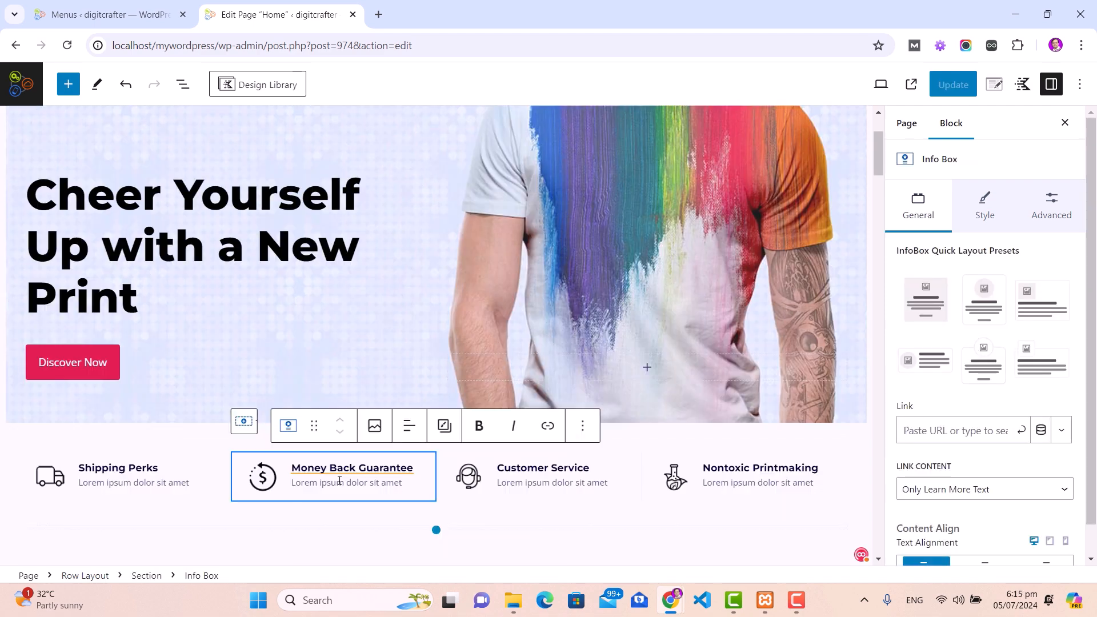
scroll(337, 482, "down", 8)
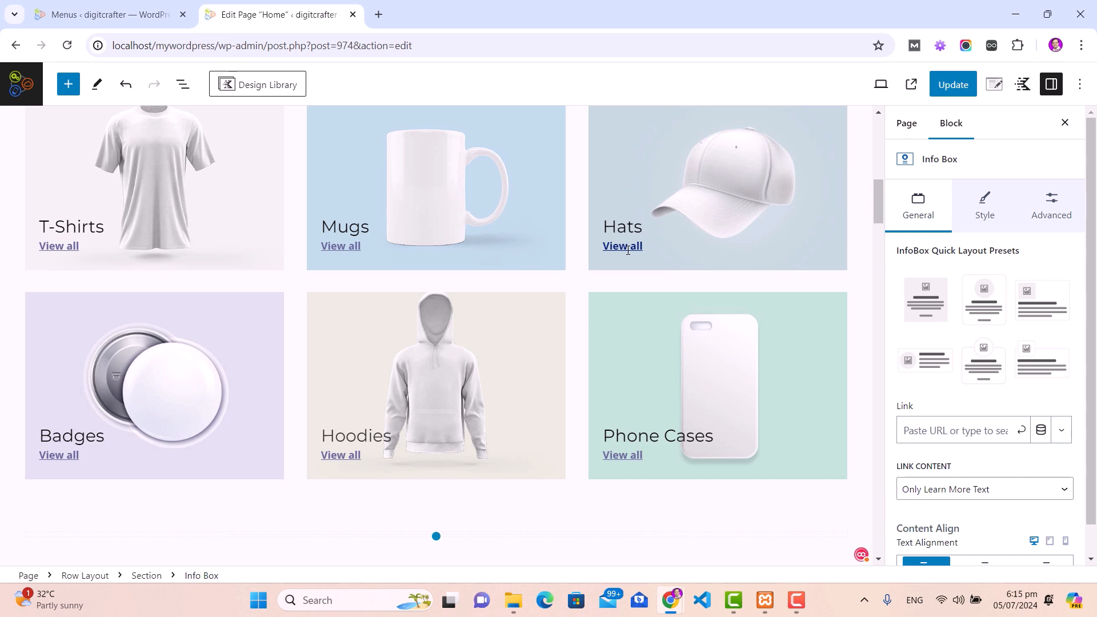
Step: From the Menus page, bring up Products > Categories in a new tab
left_click(94, 17)
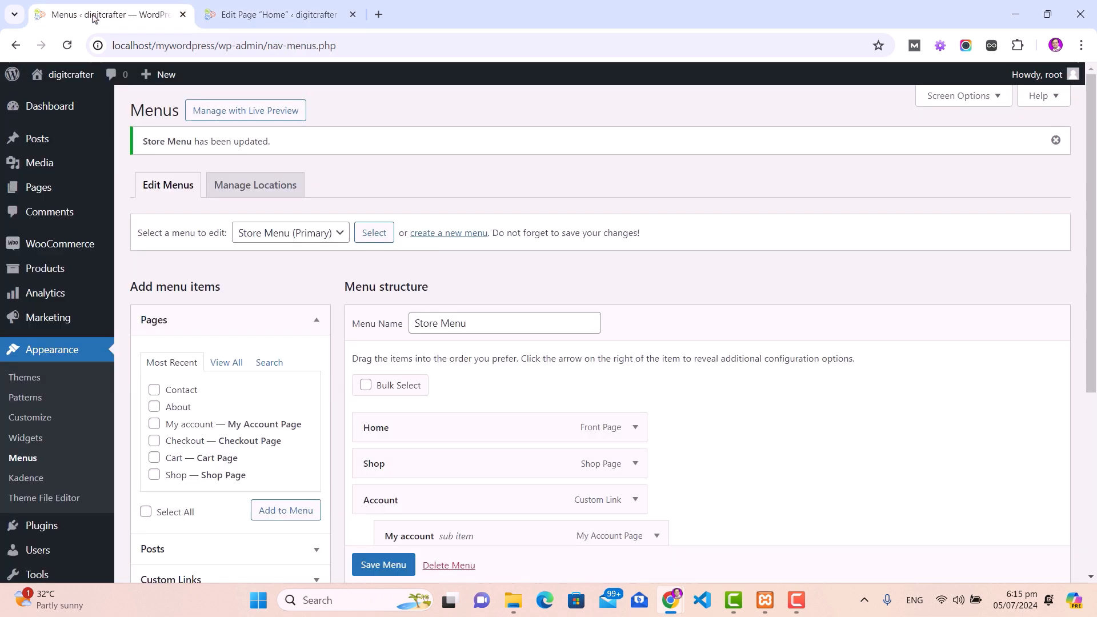
mouse_move(68, 279)
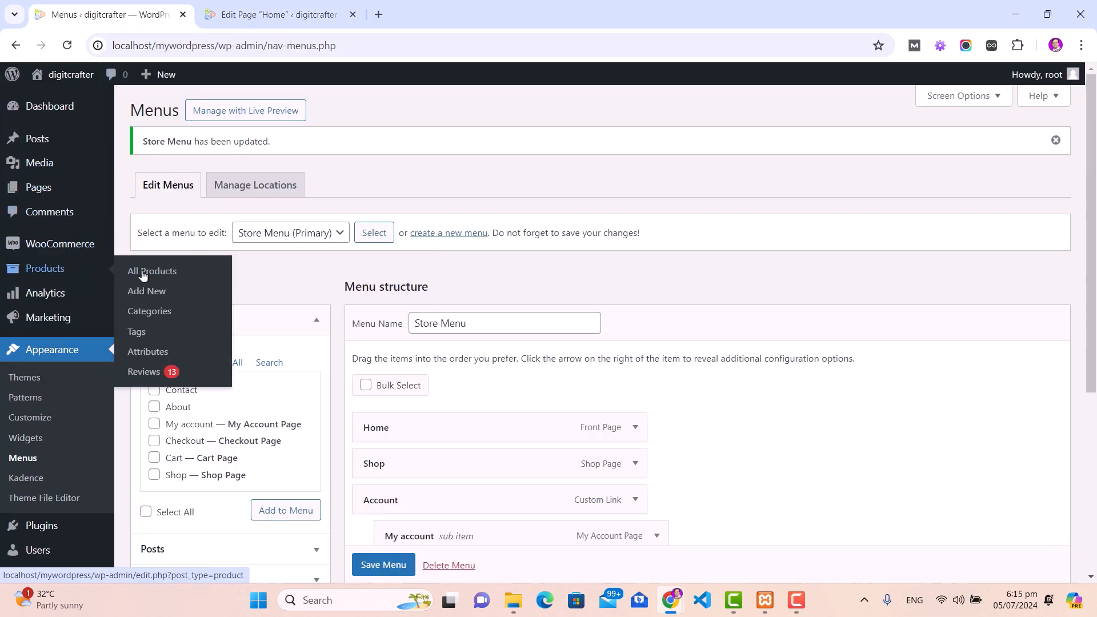
right_click(152, 310)
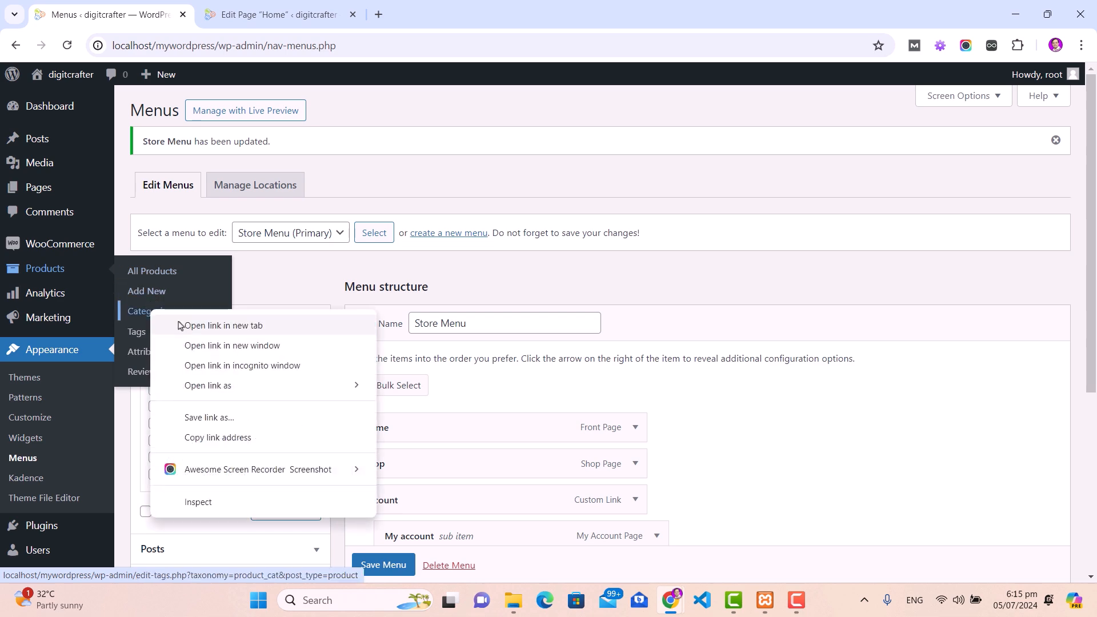
left_click(179, 325)
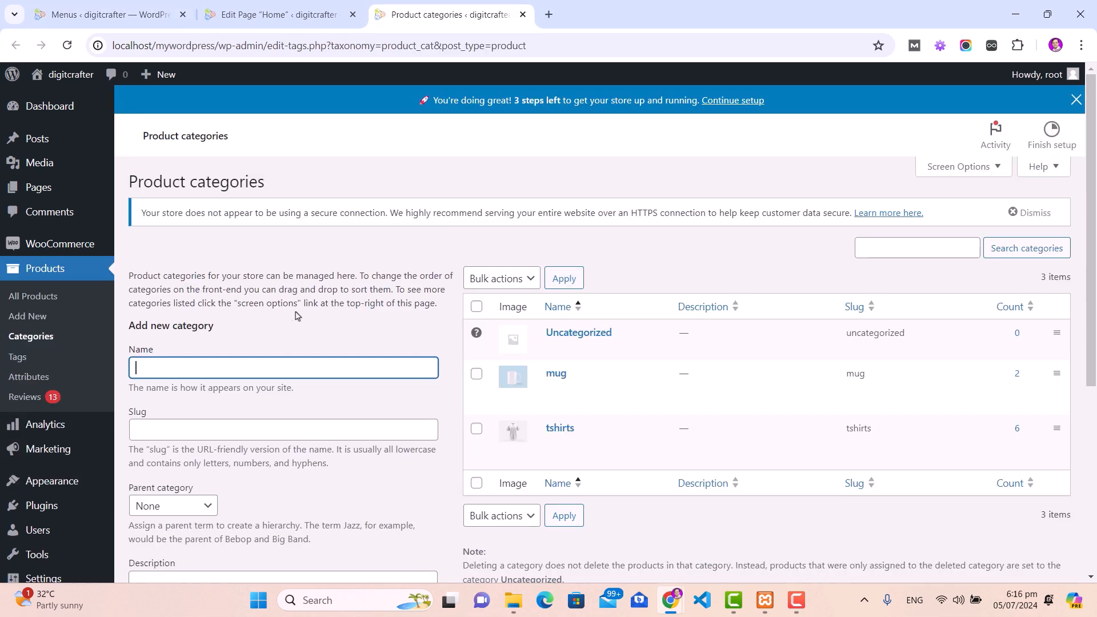
Step: Enter name and slug 'fruits' for a new category and scroll to the Thumbnail field
scroll(284, 309, "down", 1)
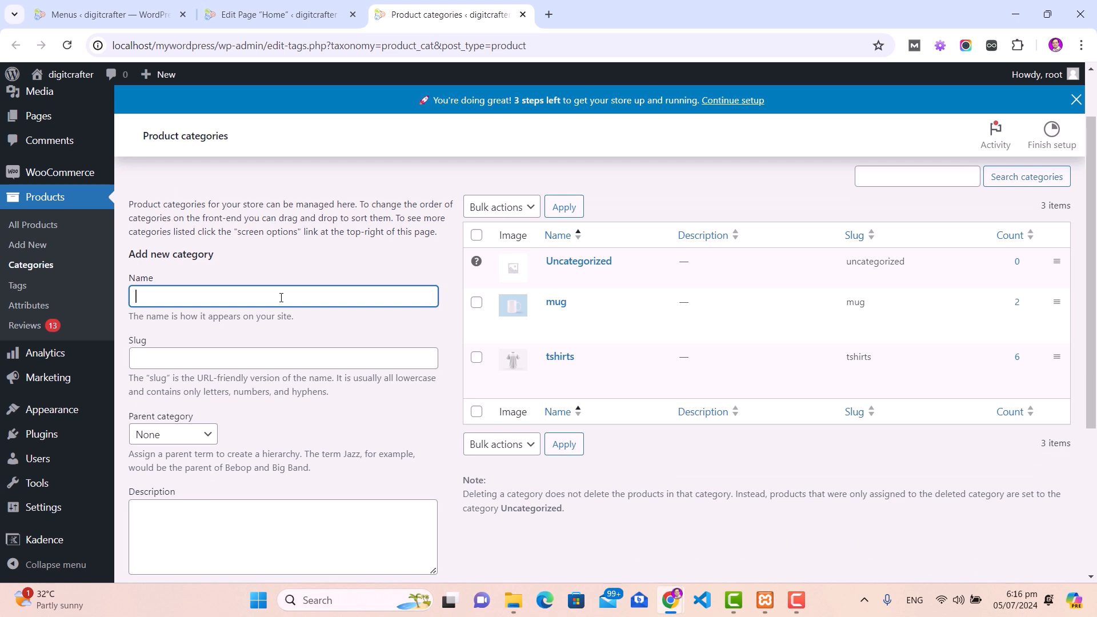
left_click(281, 297)
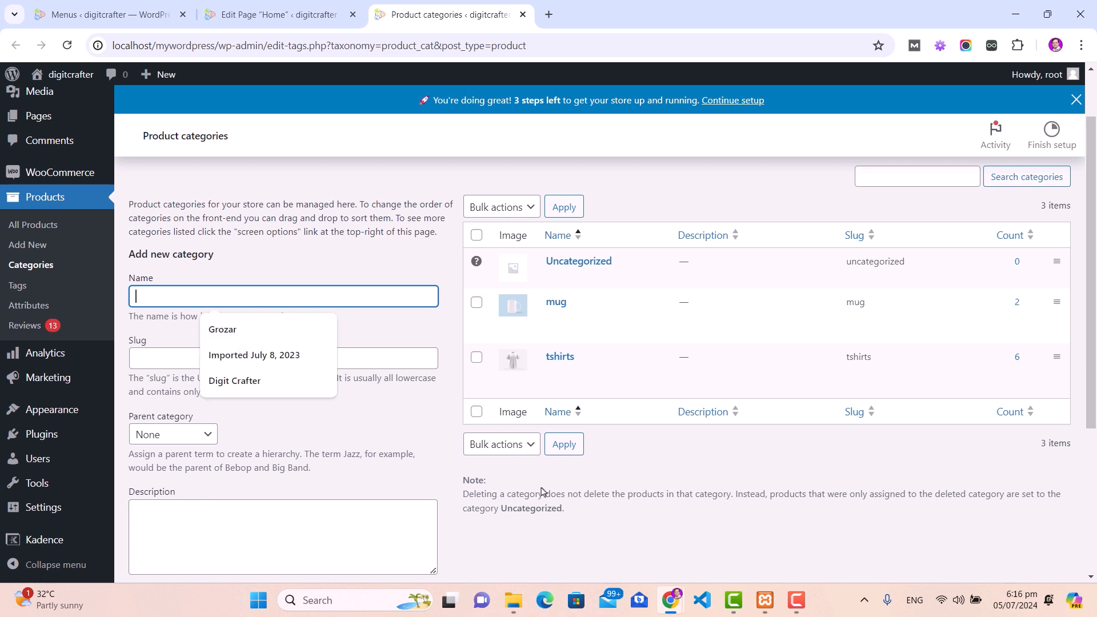
type("fruits")
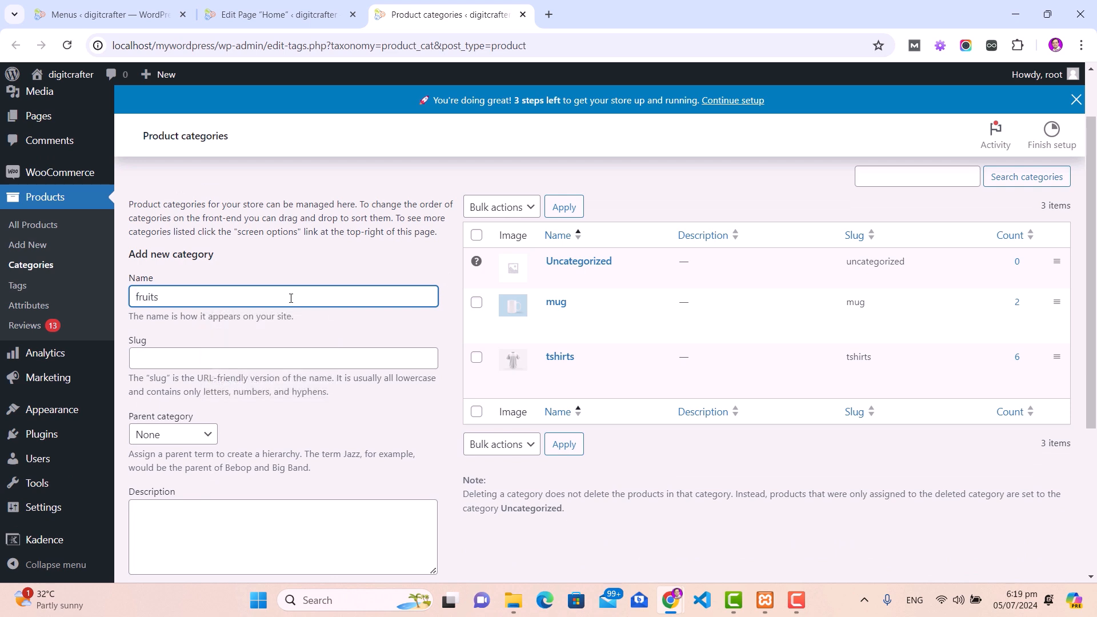
left_click(223, 360)
type("fruits")
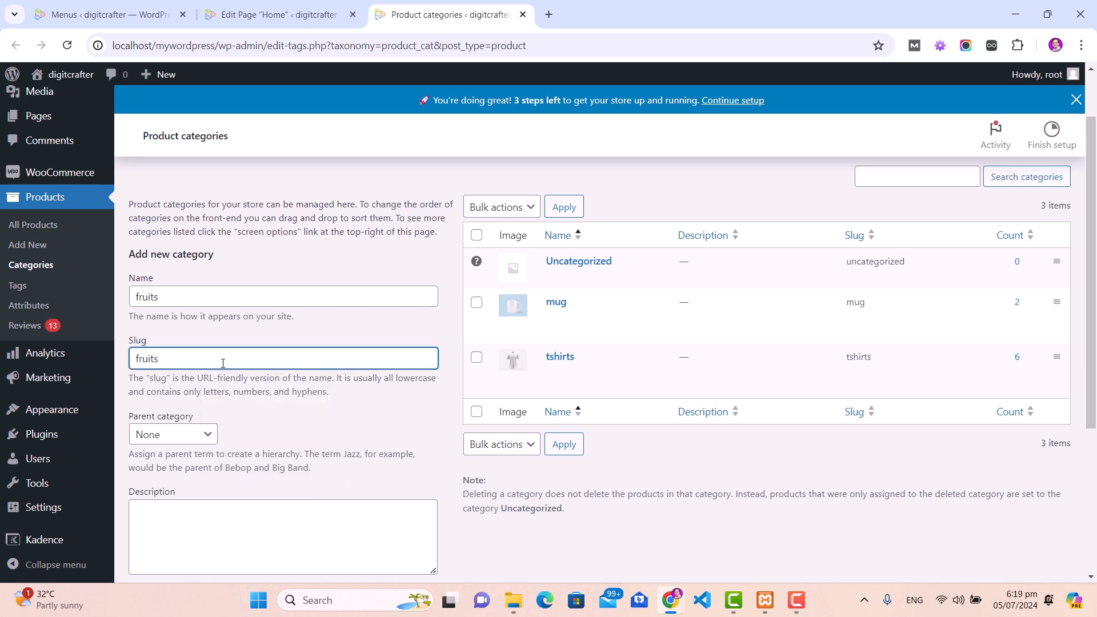
scroll(234, 360, "down", 3)
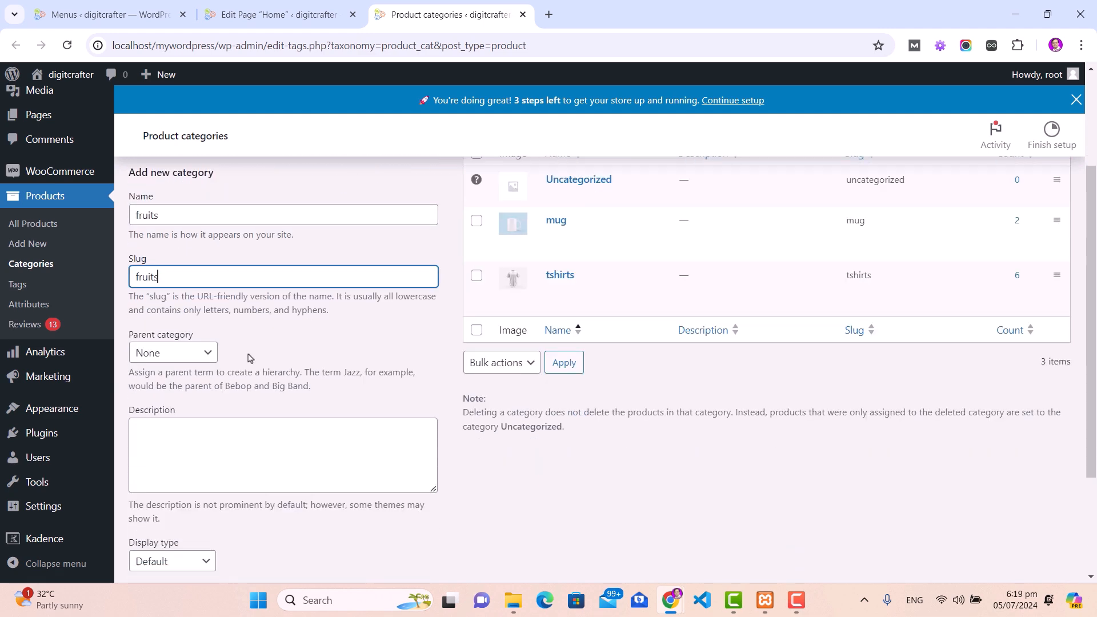
scroll(311, 421, "down", 2)
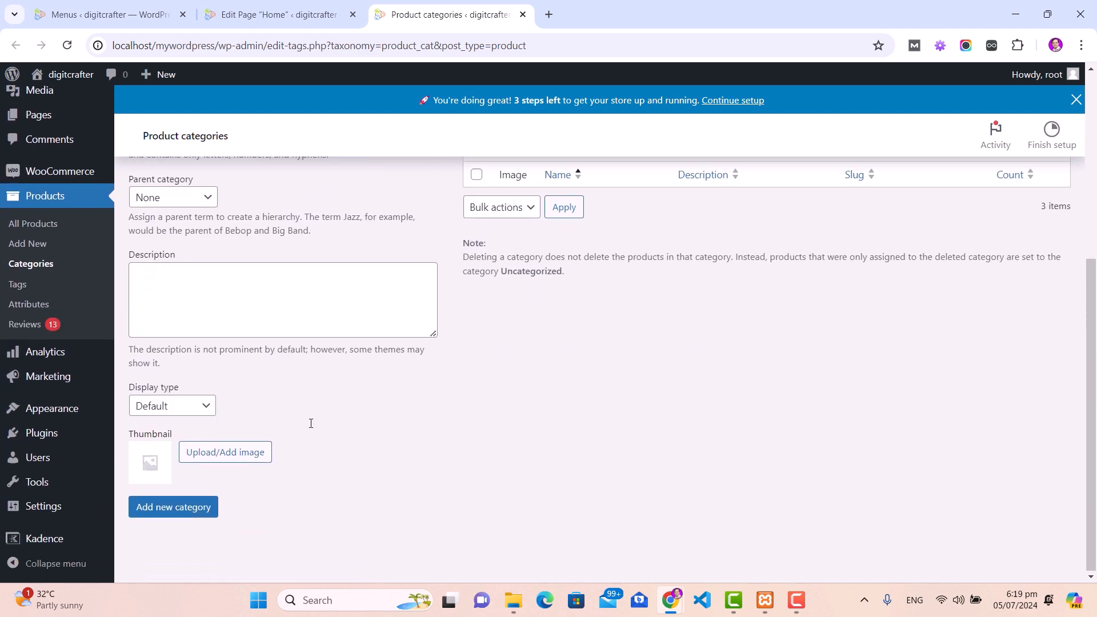
Step: Search Pexels for 'fruits' and download the sliced fruits photo into the media library
left_click(228, 451)
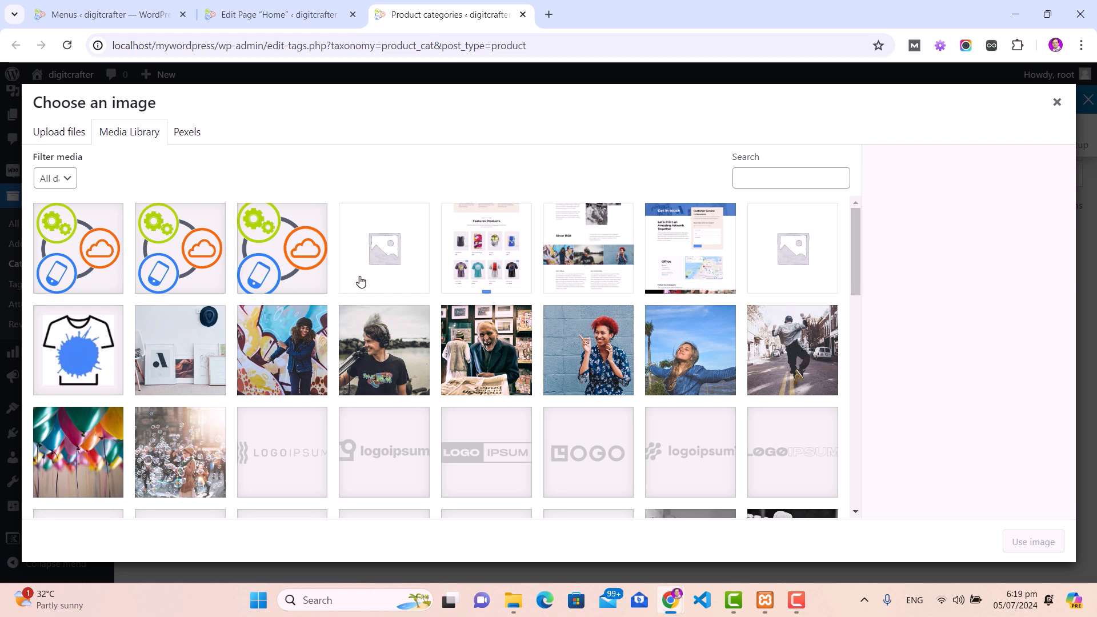
left_click(186, 135)
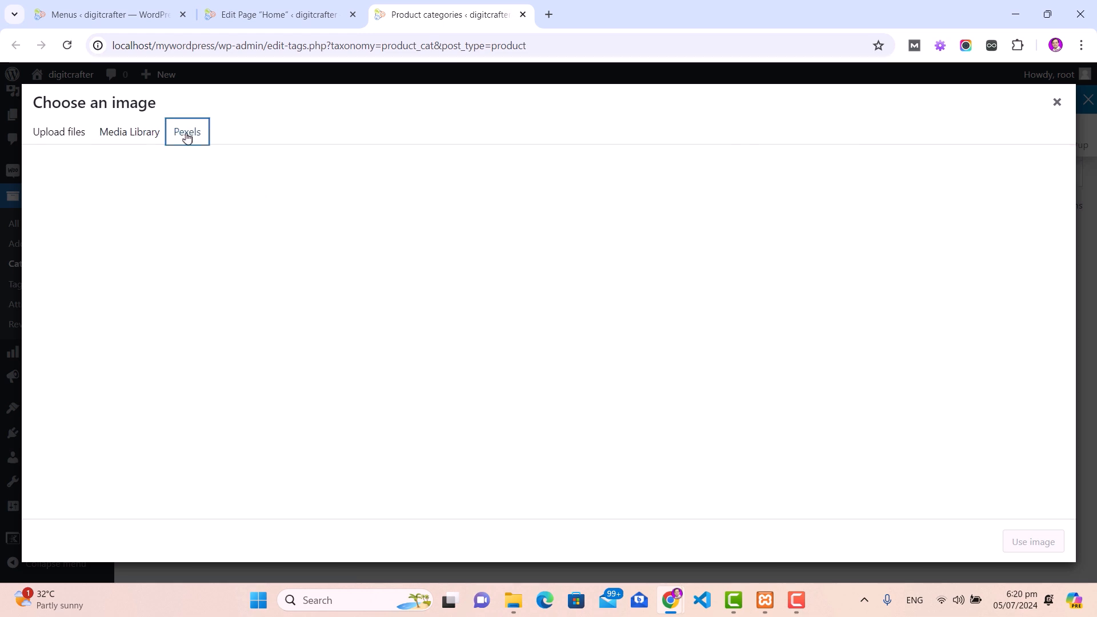
left_click(187, 164)
type("fruits")
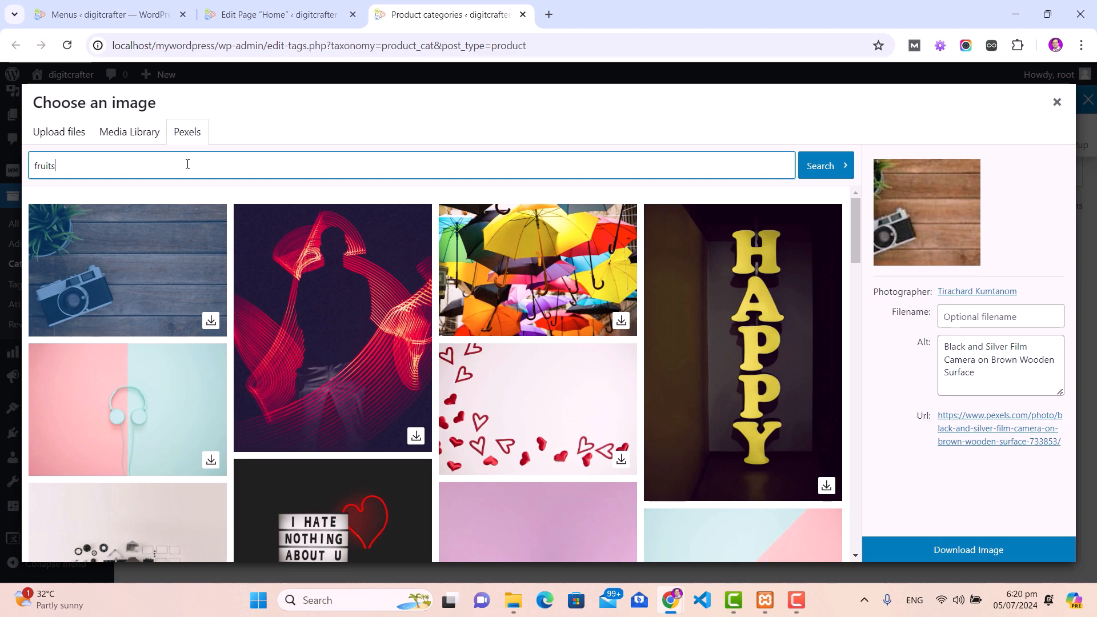
left_click(822, 167)
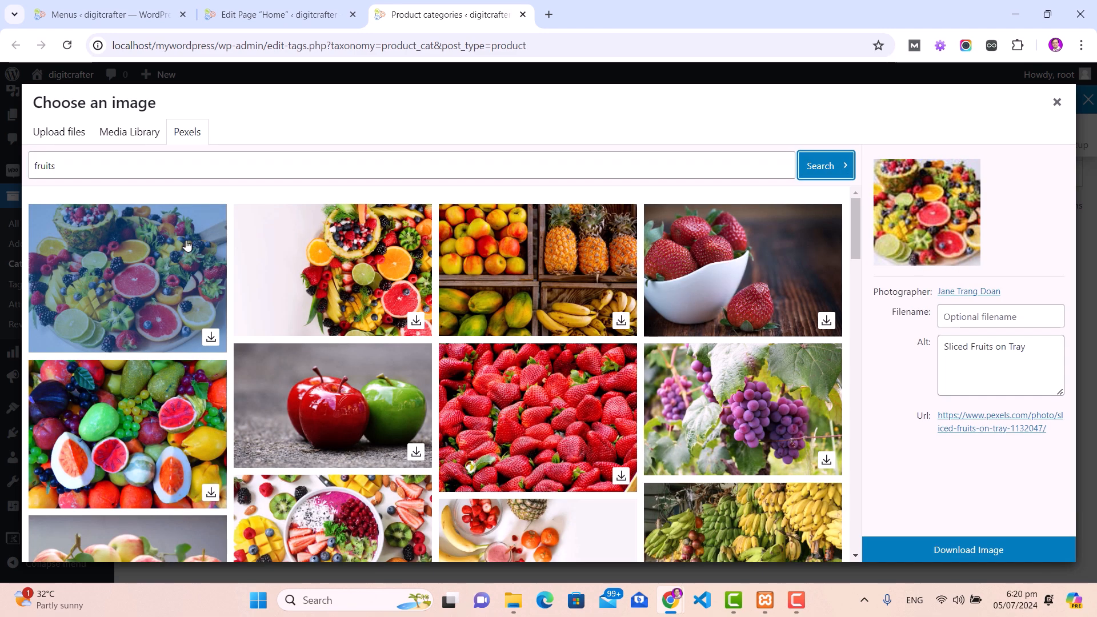
left_click(211, 339)
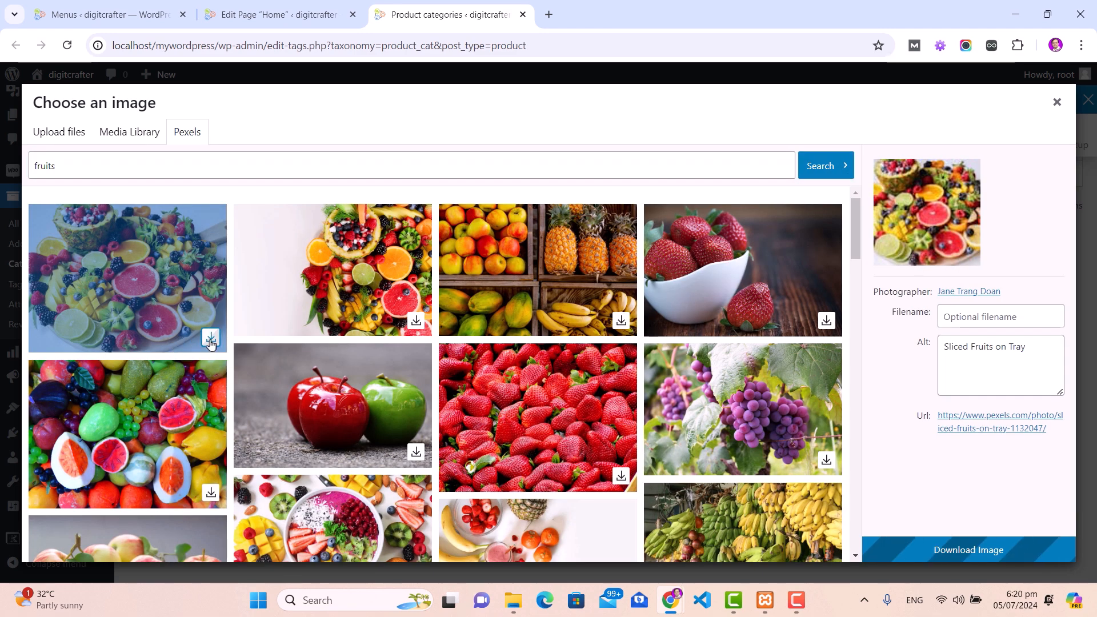
left_click(942, 550)
Step: Use the fruit photo as the thumbnail and add the new fruits category
left_click(1034, 542)
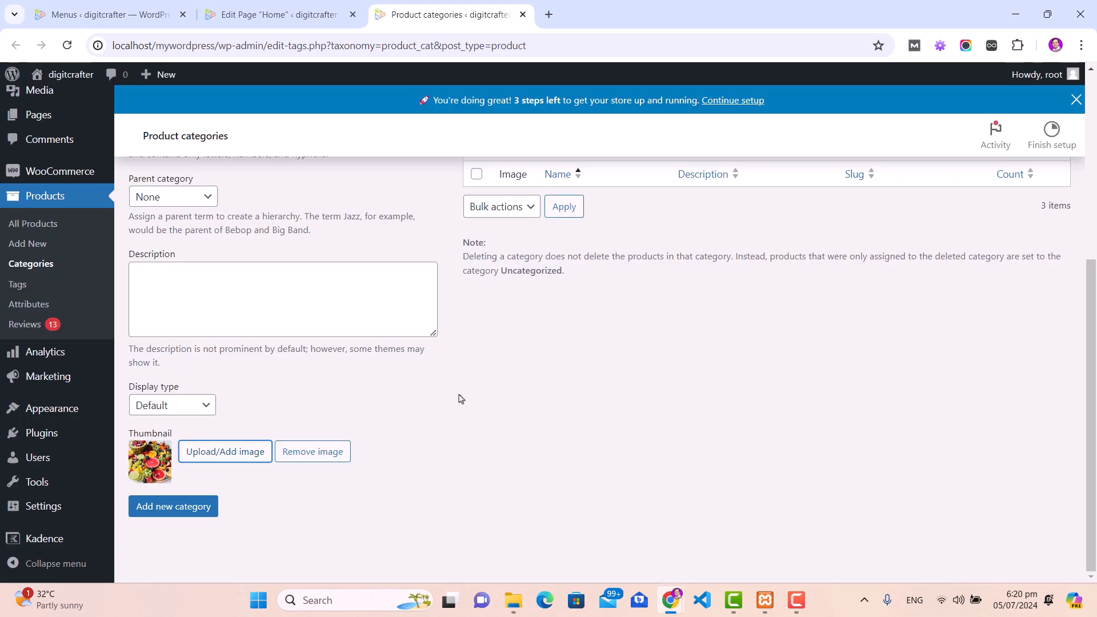
left_click(166, 513)
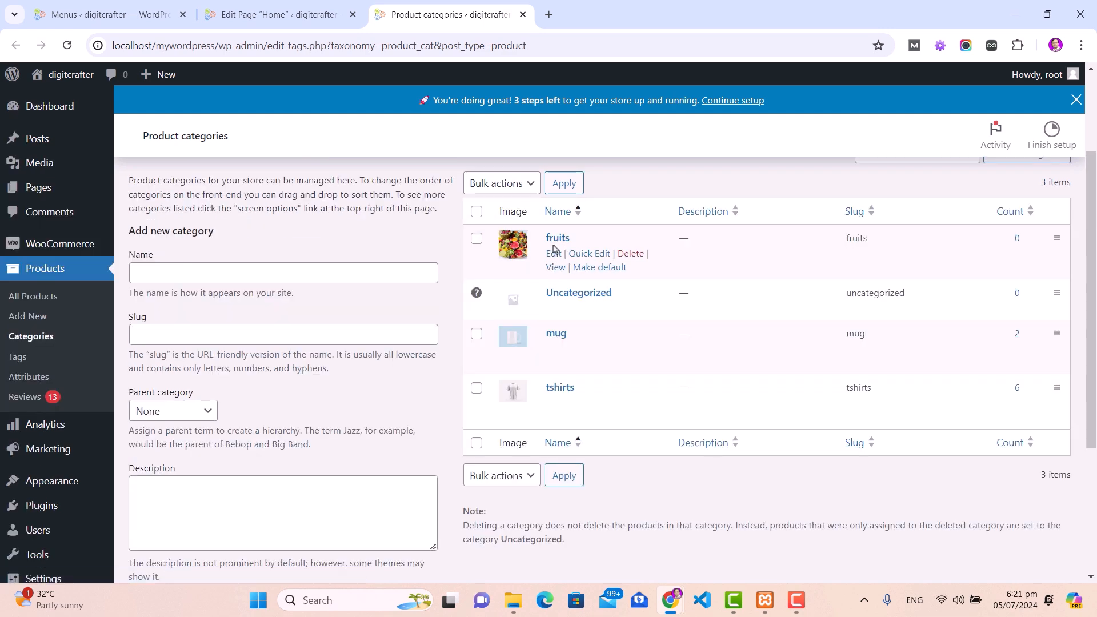
left_click(273, 21)
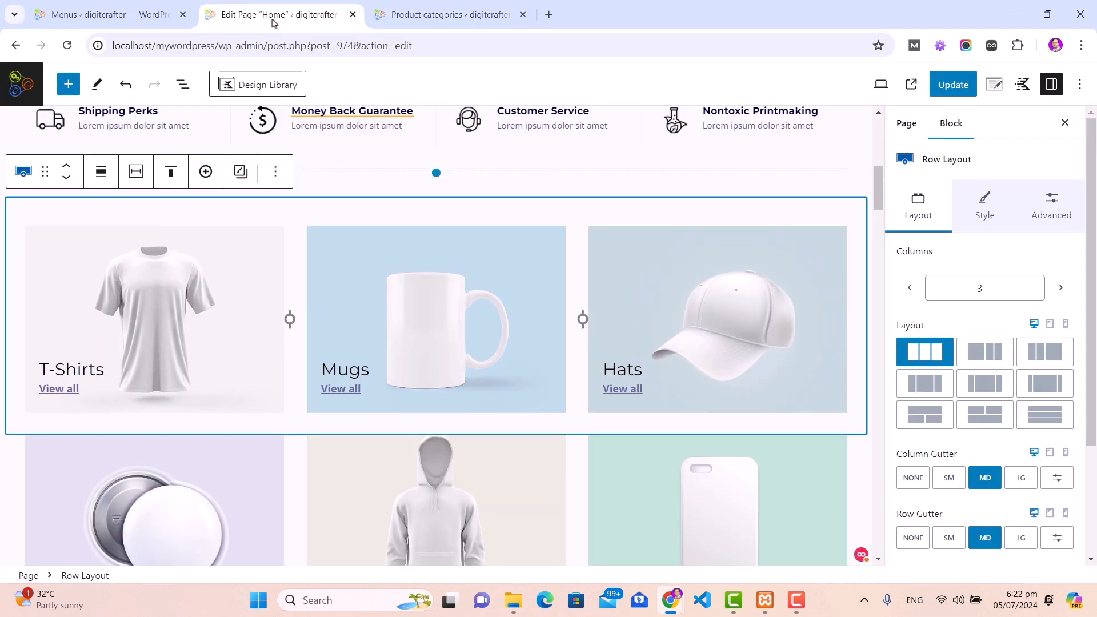
Step: Replace the T-Shirts tile section's background image with the sliced fruits photo from the Media Library
left_click(148, 320)
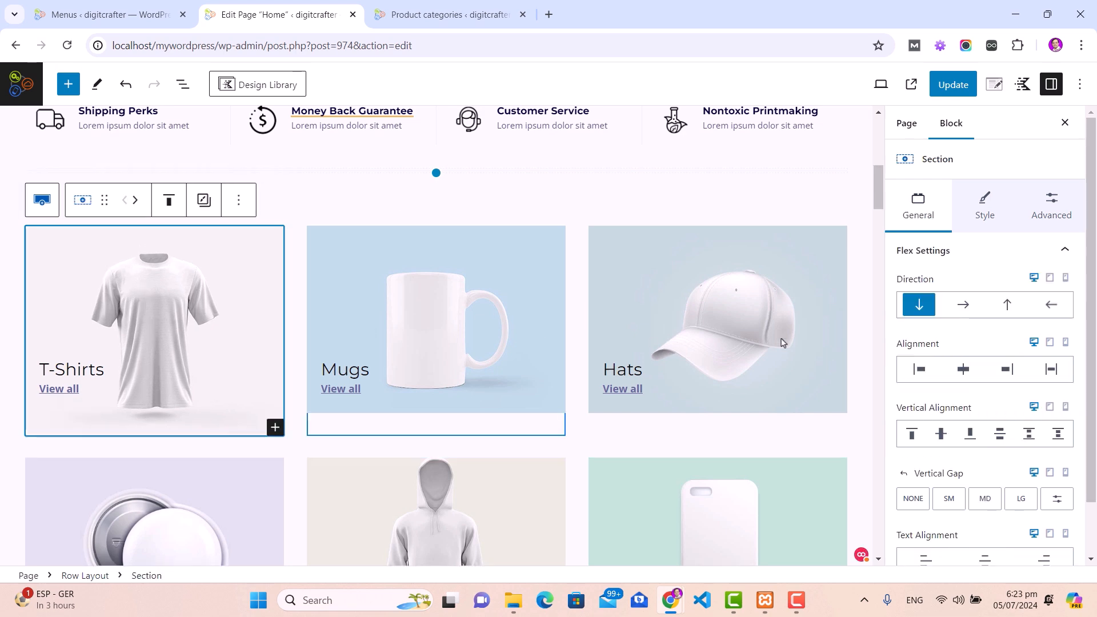
left_click(984, 210)
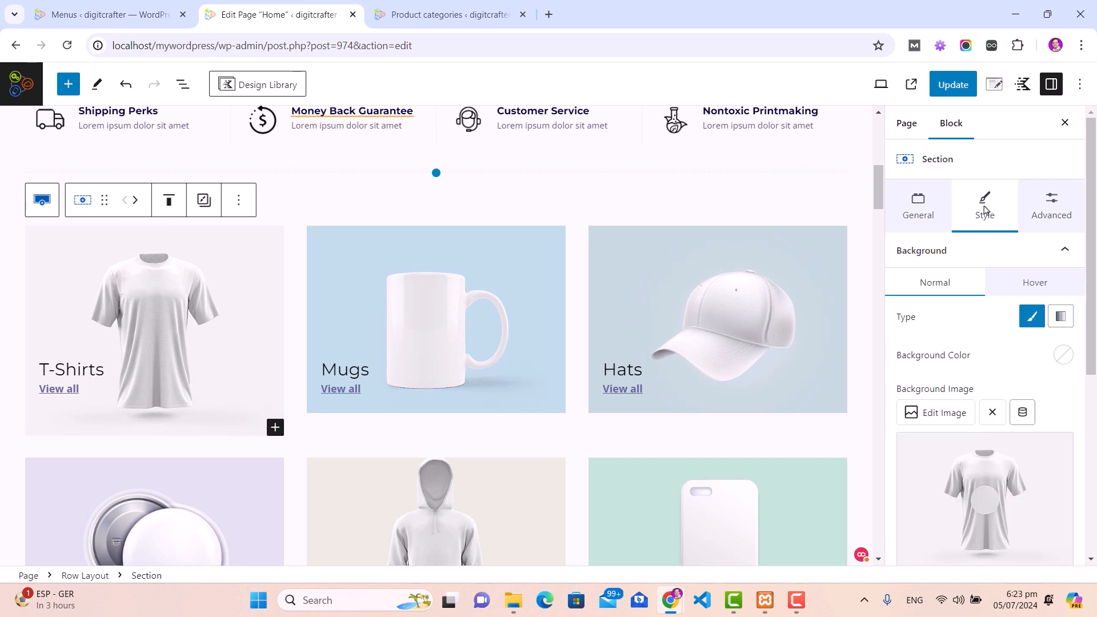
left_click(938, 420)
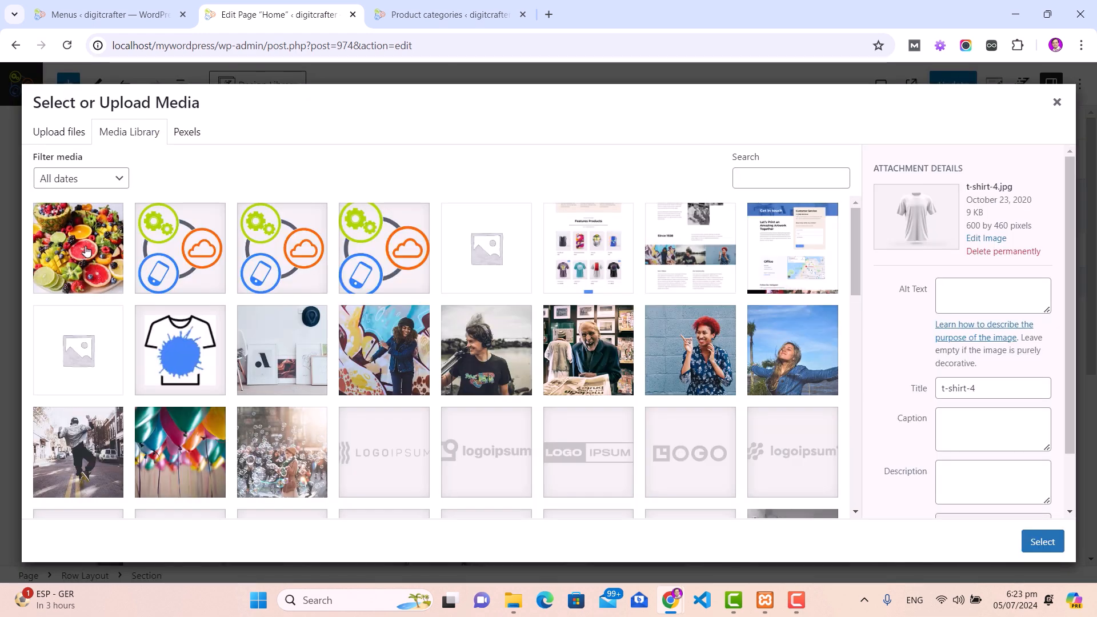
left_click(86, 250)
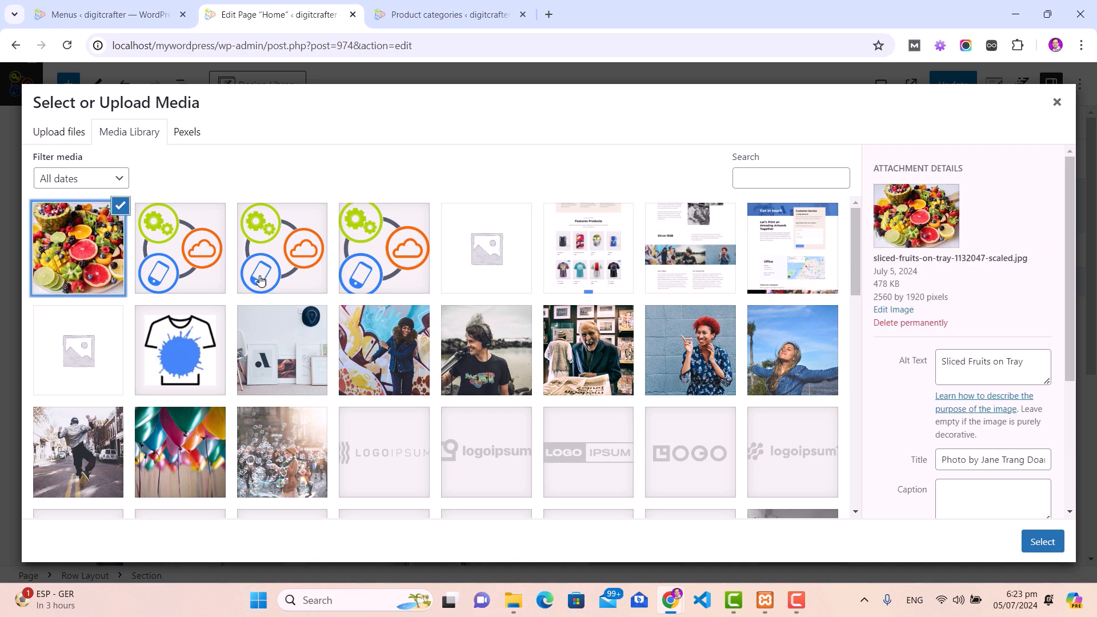
left_click(1042, 542)
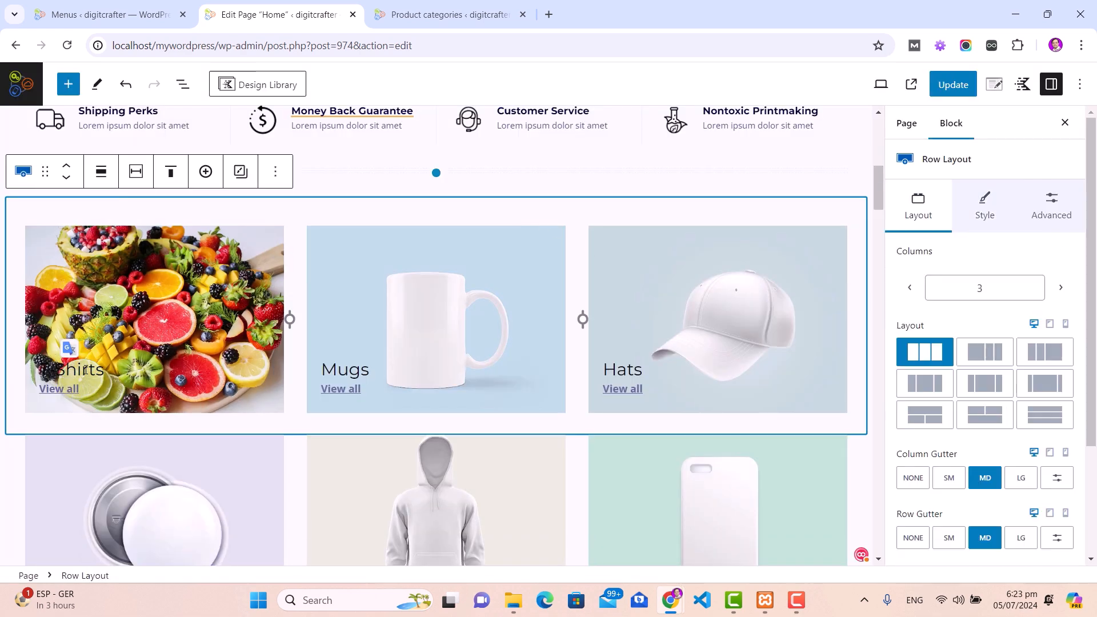
Step: Change the first tile heading to 'Fruits' in white (FFFFFF) and select its View all link
double_click(79, 368)
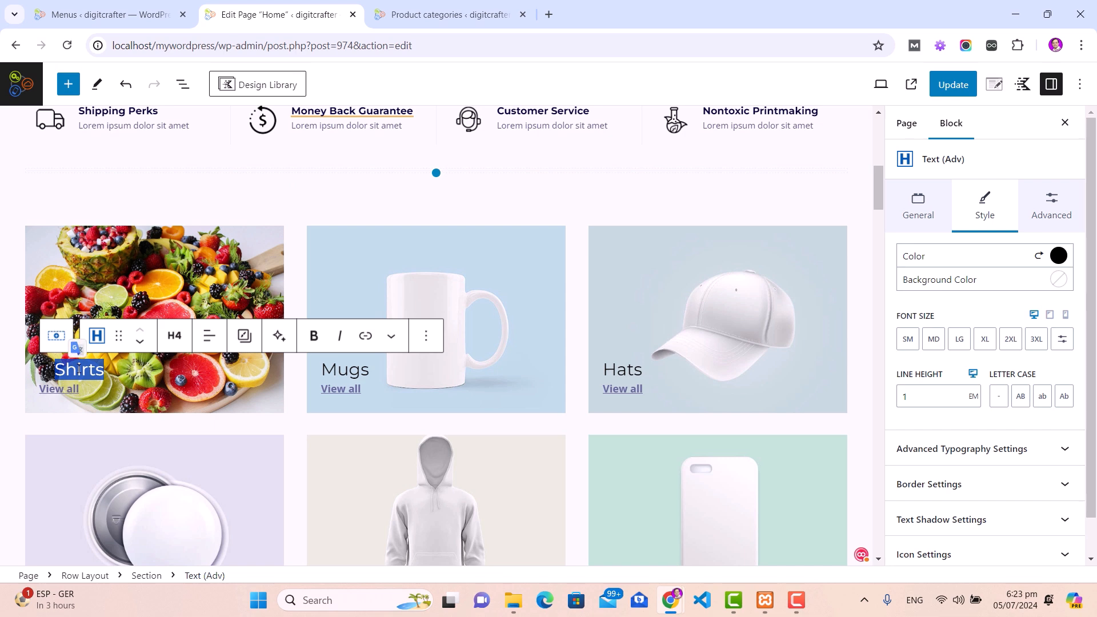
type("Fruits")
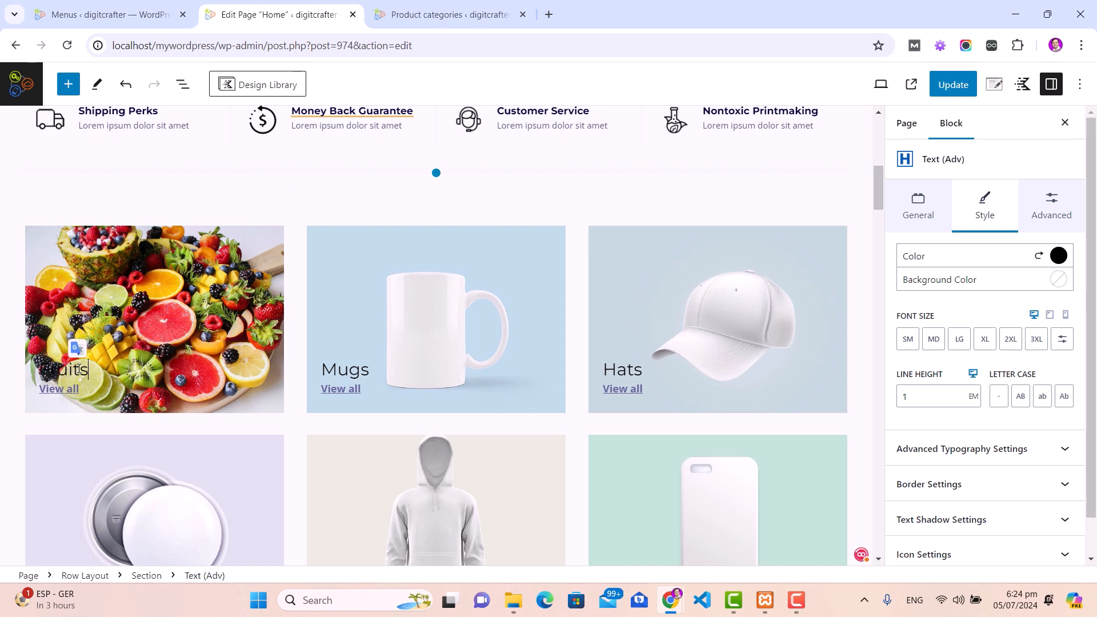
double_click(76, 372)
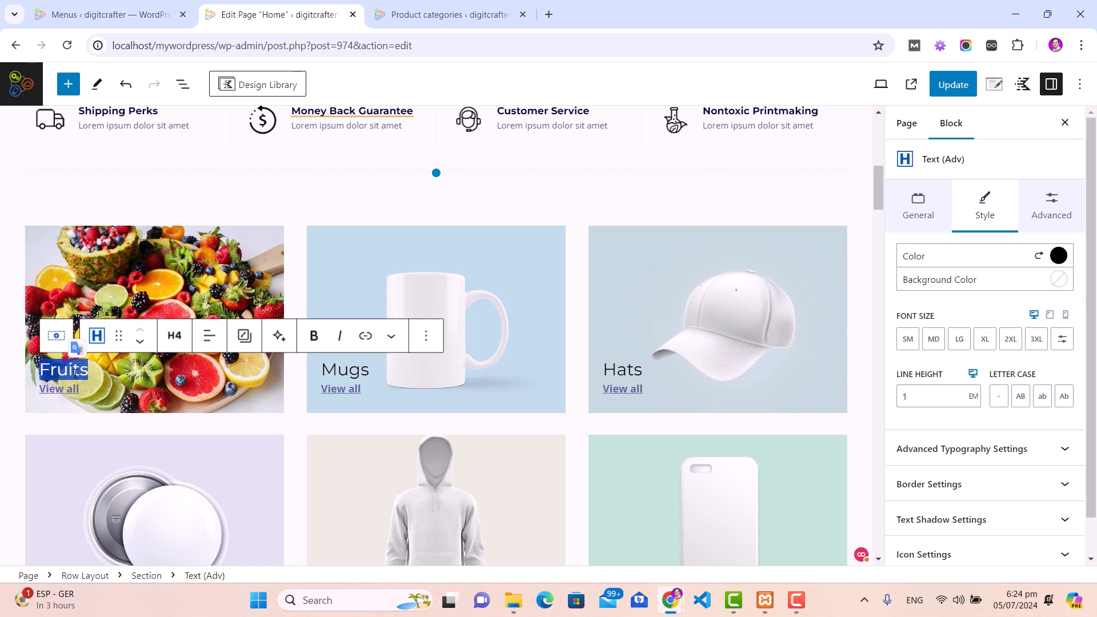
left_click(1058, 256)
left_click_drag(845, 325, 844, 267)
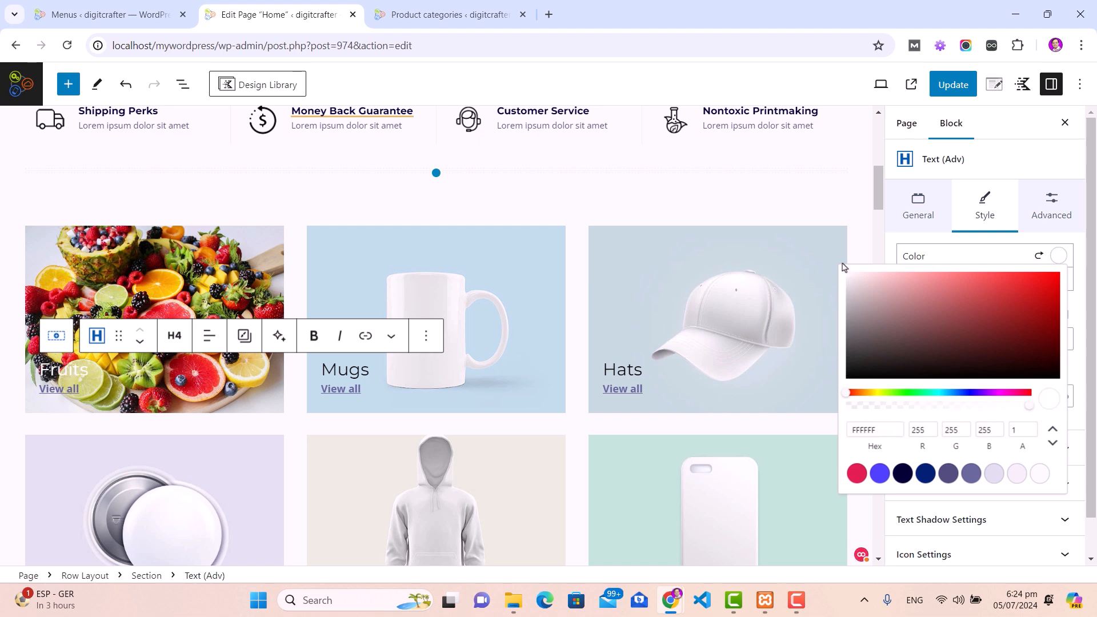
left_click(8, 384)
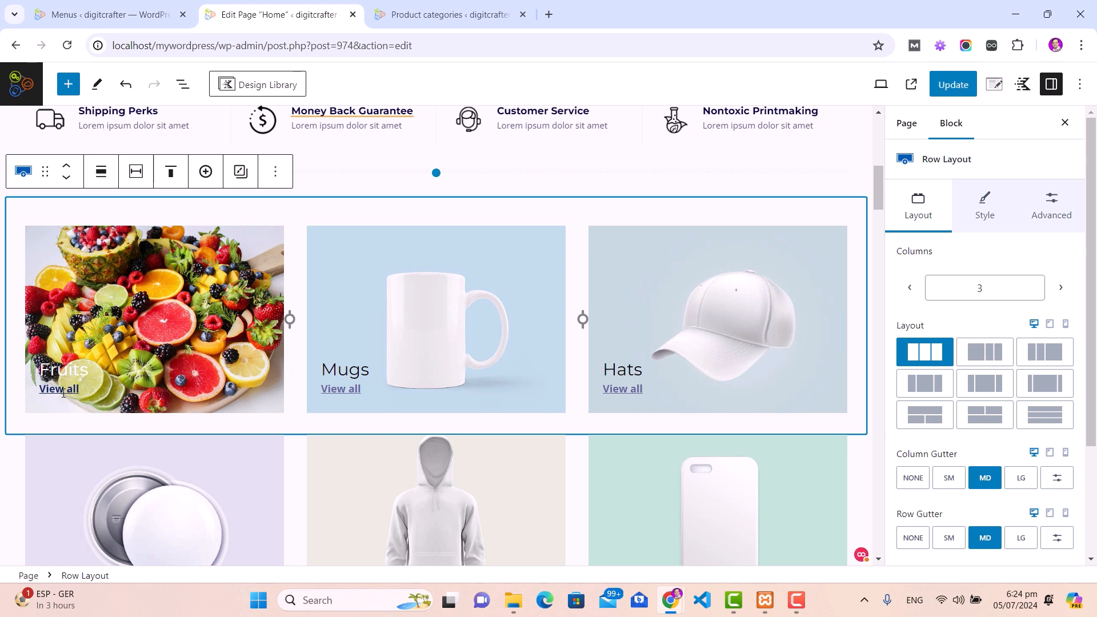
left_click(63, 392)
Step: Copy the fruits category page's link address from the Product categories list
left_click(182, 453)
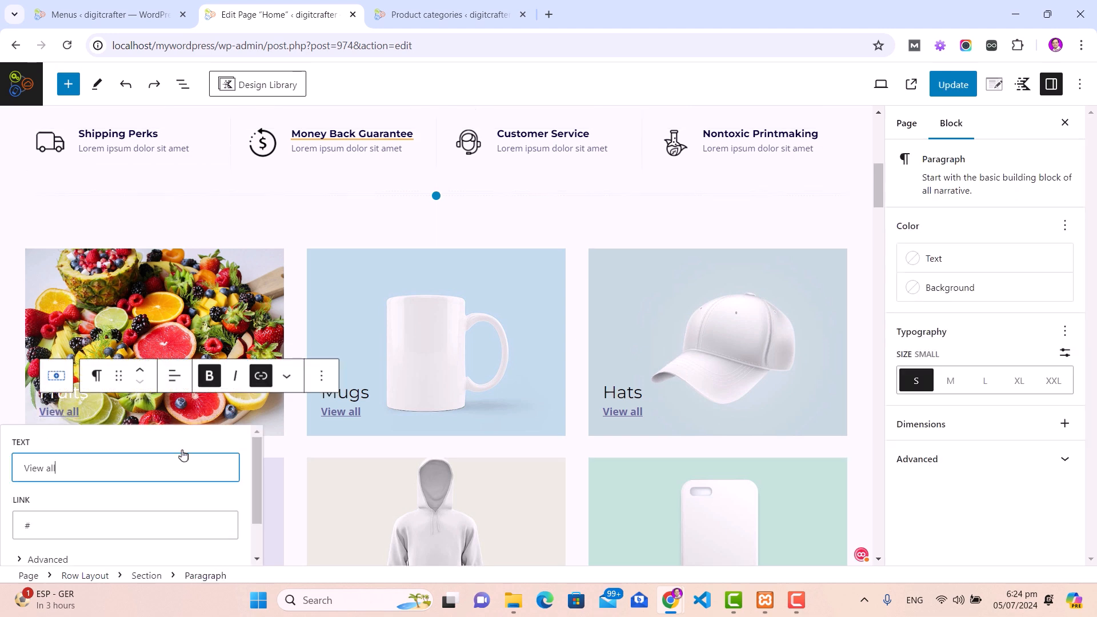
scroll(181, 502, "down", 1)
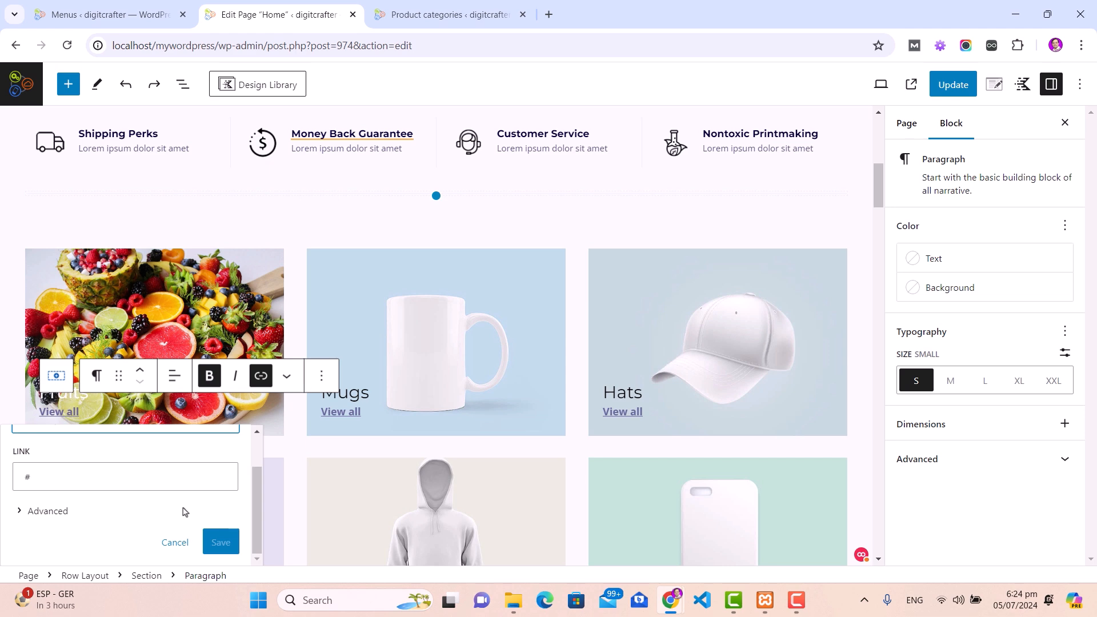
left_click(432, 17)
mouse_move(553, 271)
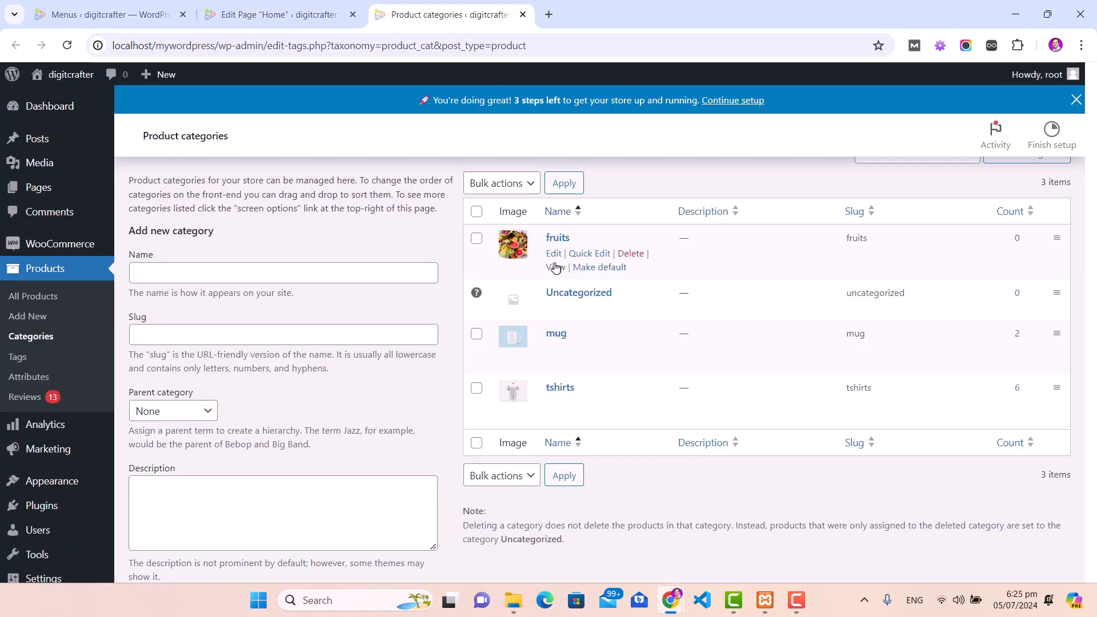
right_click(553, 273)
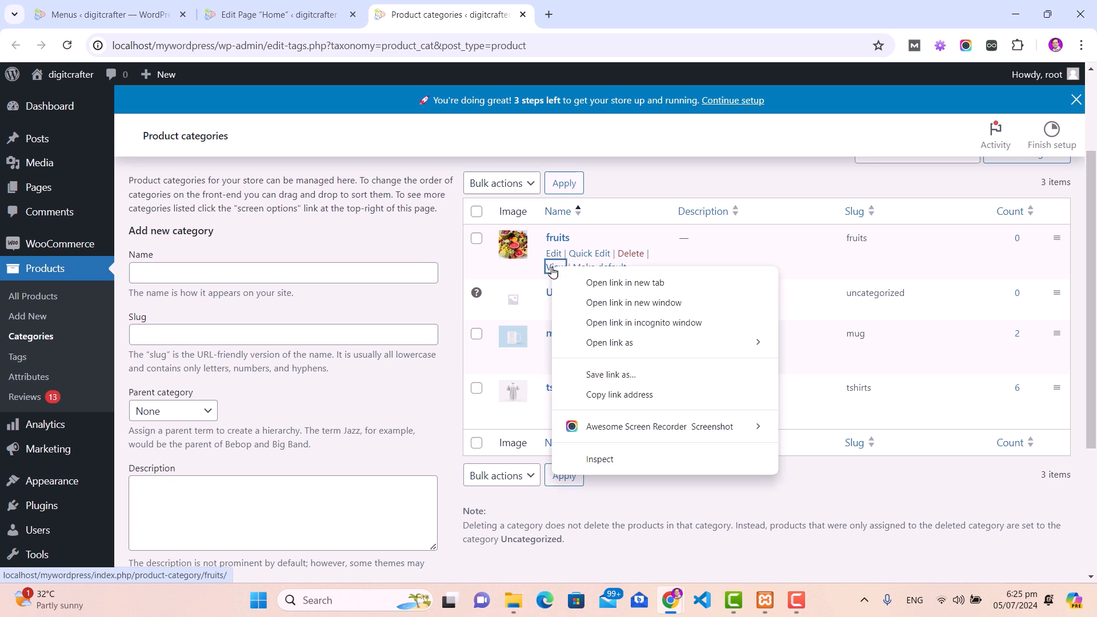
left_click(595, 396)
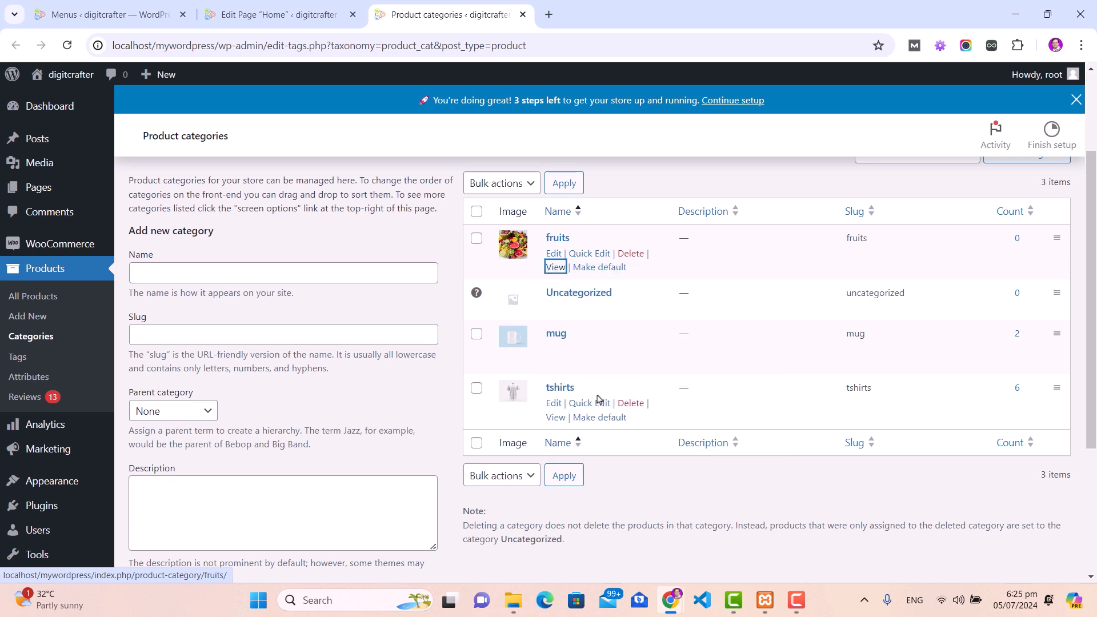
Step: Replace the View all link's '#' address with the fruits category URL and save
left_click(266, 17)
left_click(46, 475)
left_click_drag(44, 477, 24, 477)
key("ctrl+v")
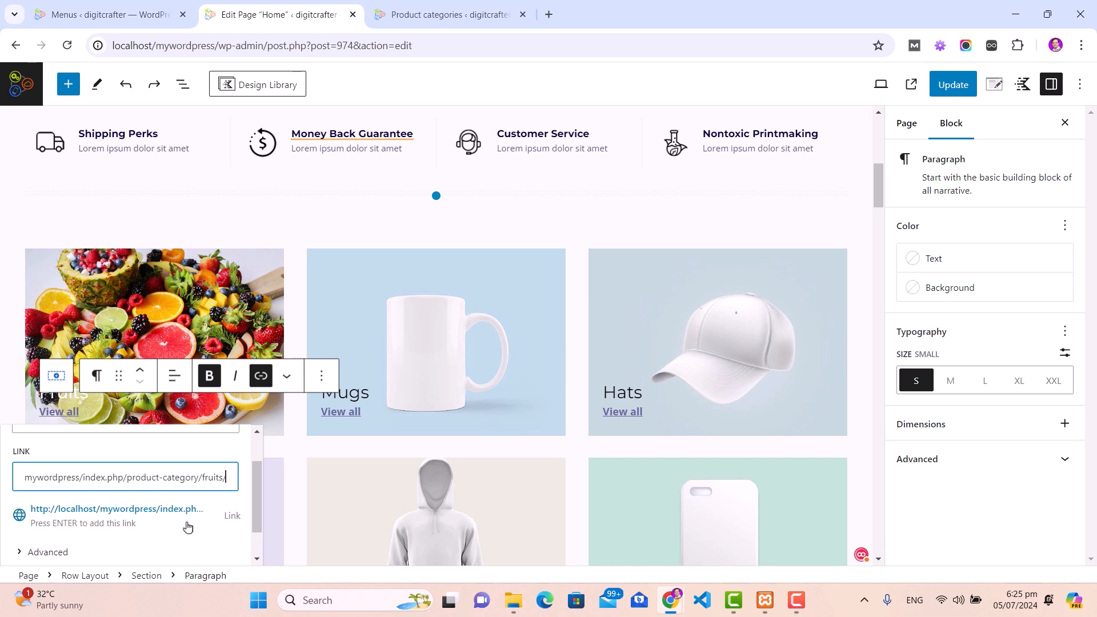
scroll(221, 548, "down", 1)
left_click(221, 542)
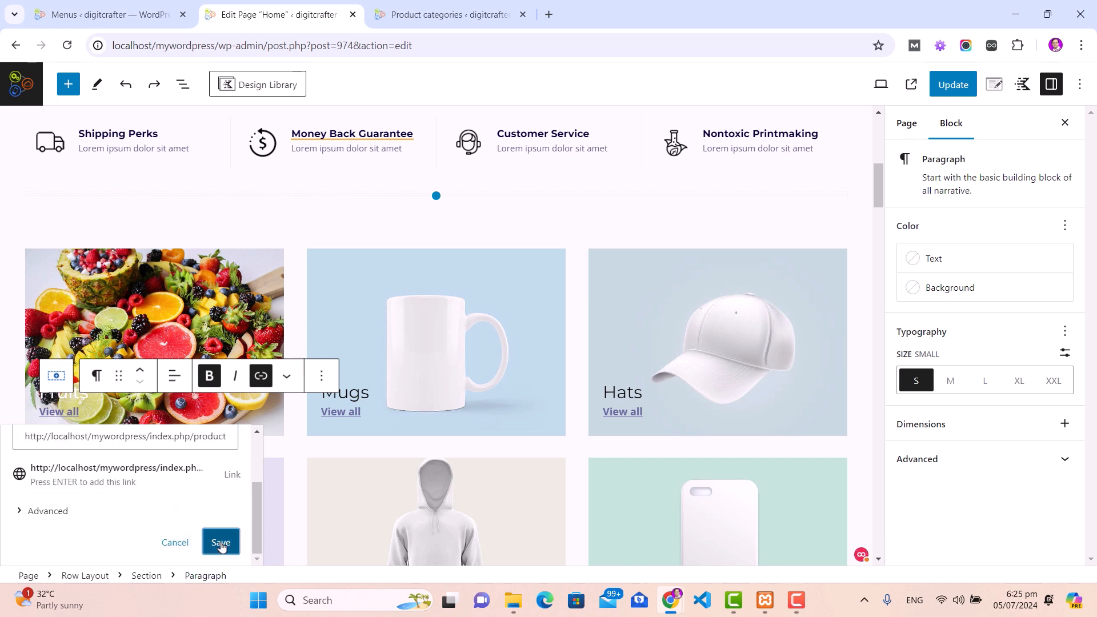
left_click(281, 228)
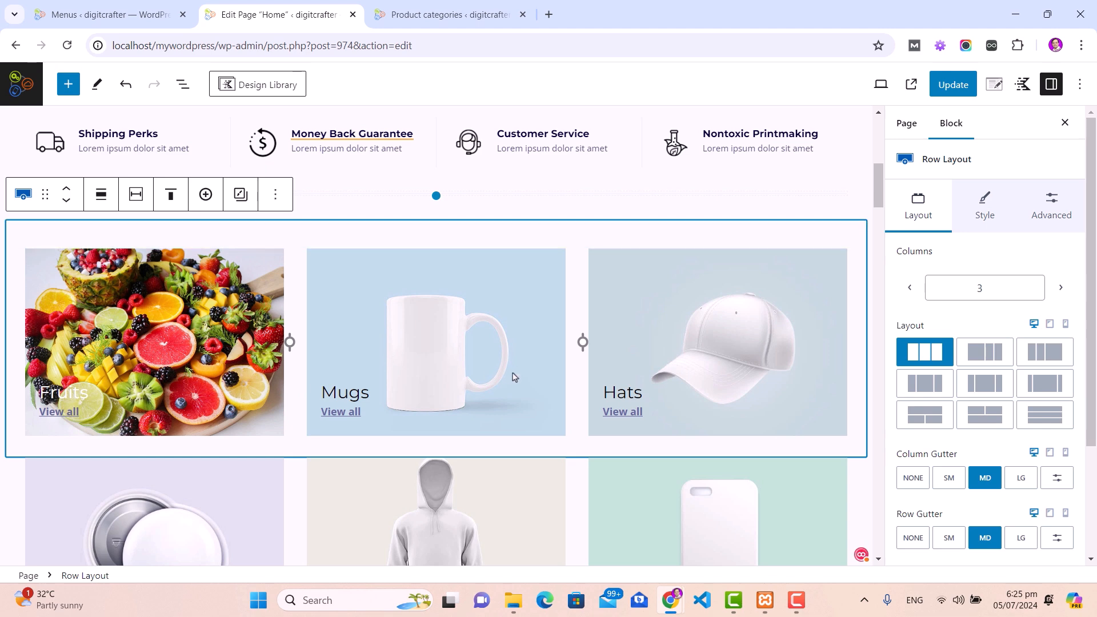
scroll(505, 377, "down", 2)
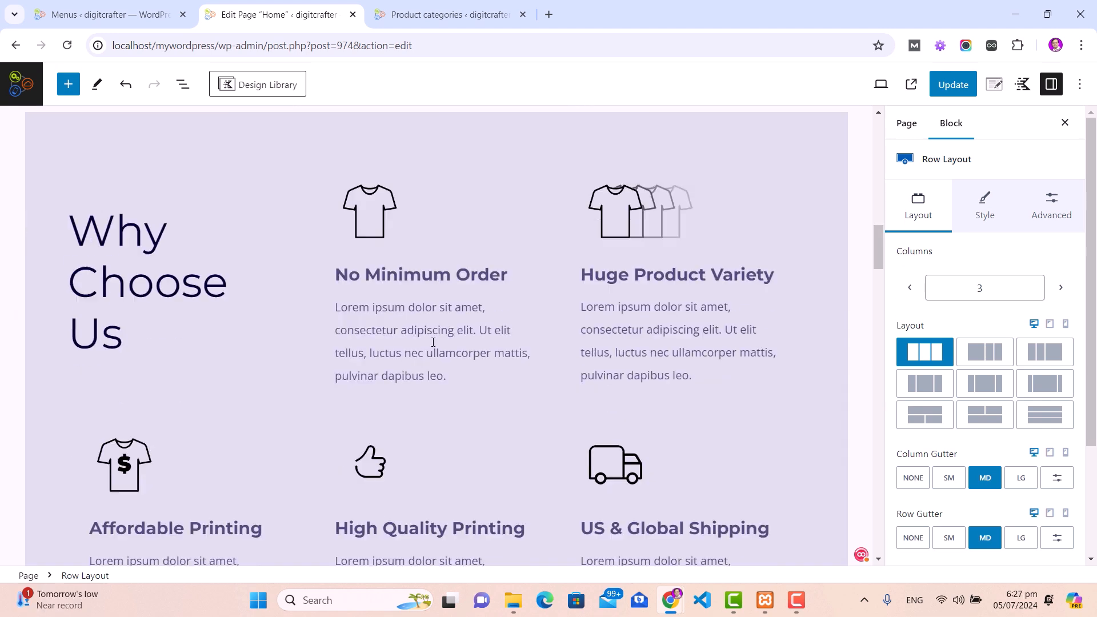
scroll(434, 343, "down", 1)
scroll(434, 343, "up", 1)
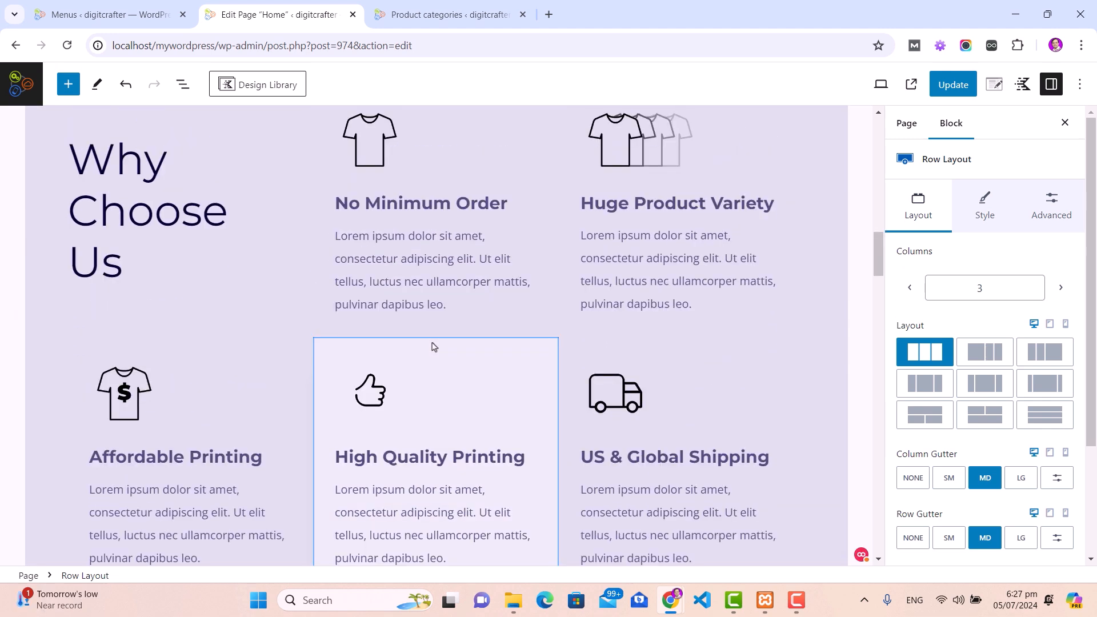
left_click(391, 203)
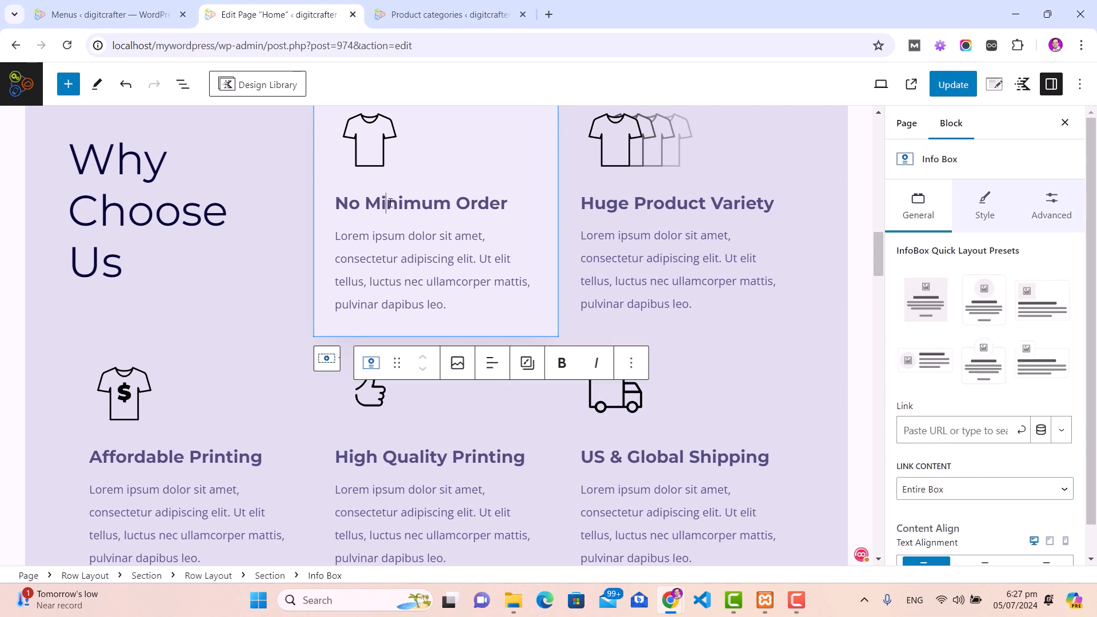
scroll(390, 203, "down", 8)
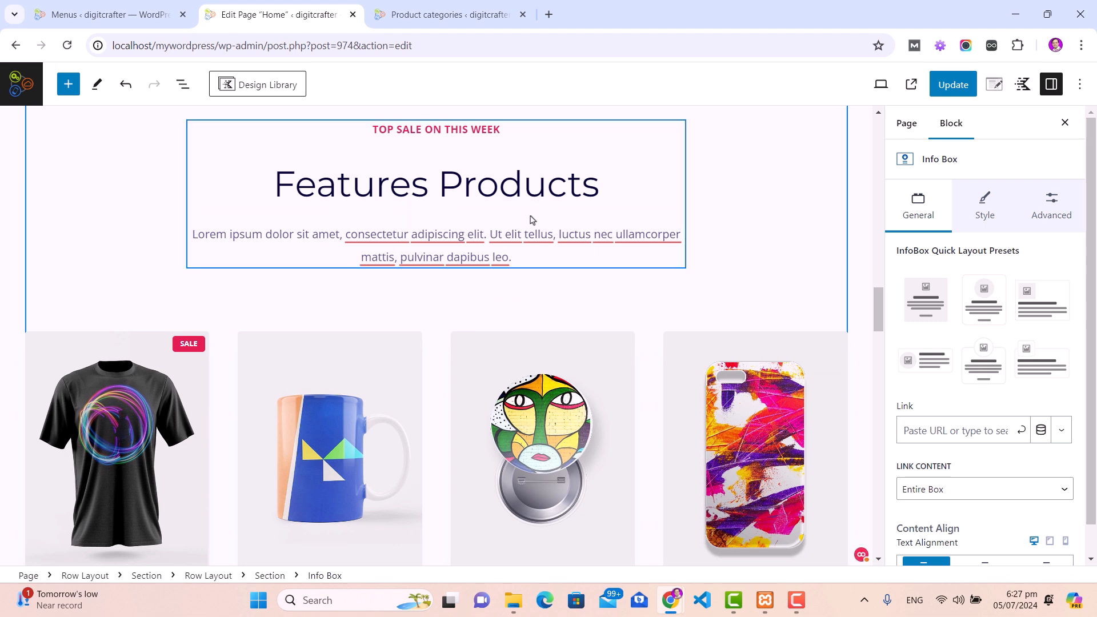
Step: Select the product grid block, then return to the Menus admin page with the Products submenu showing
scroll(525, 229, "down", 3)
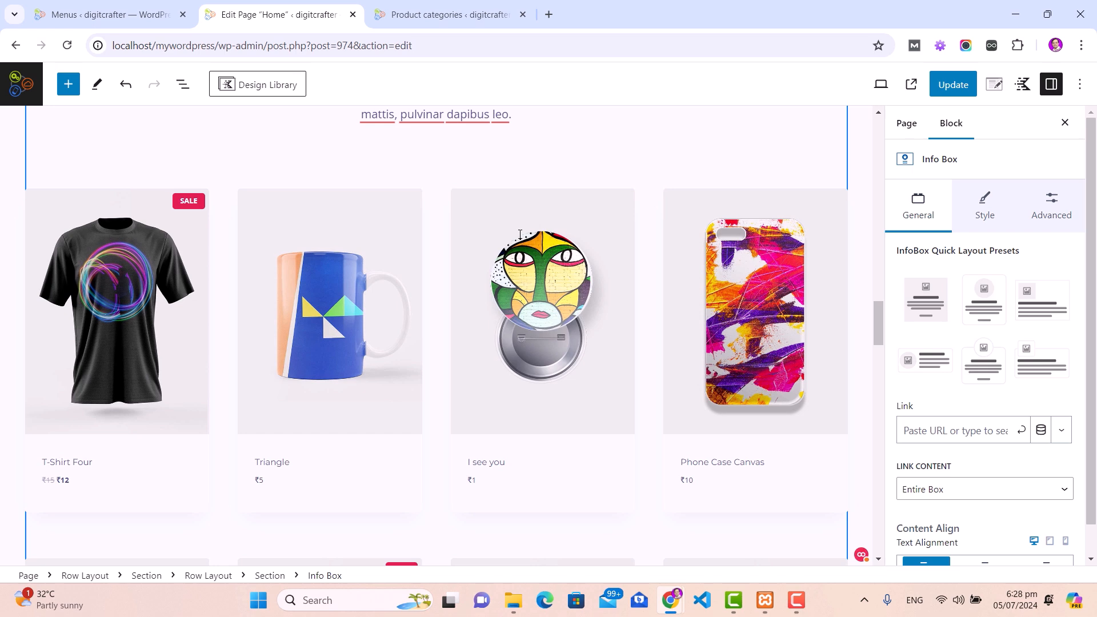
left_click(519, 234)
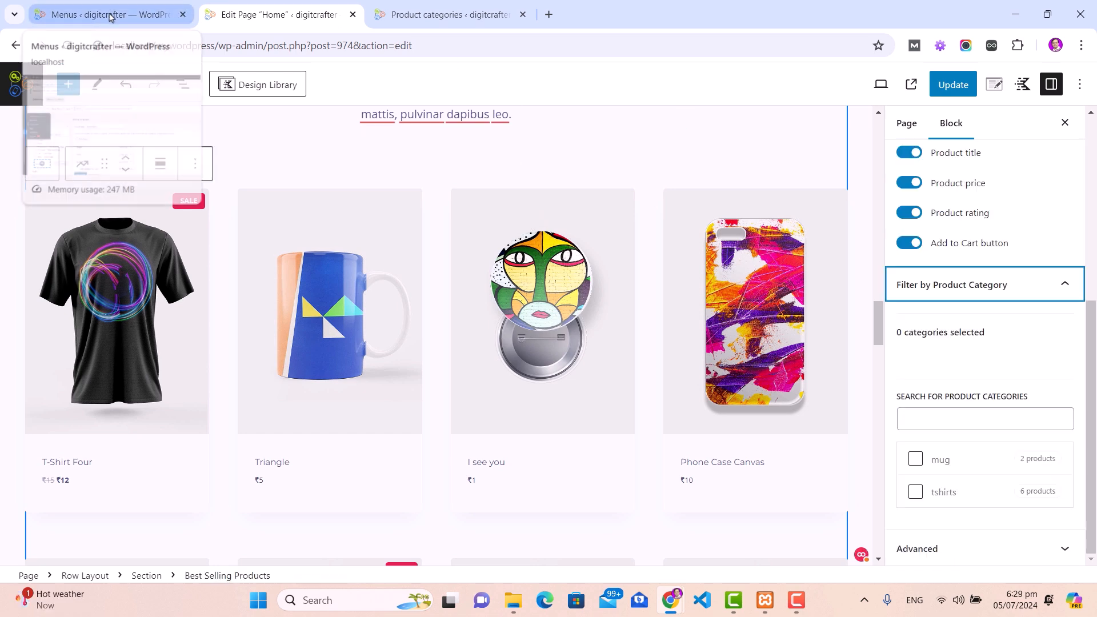
left_click(110, 17)
mouse_move(49, 274)
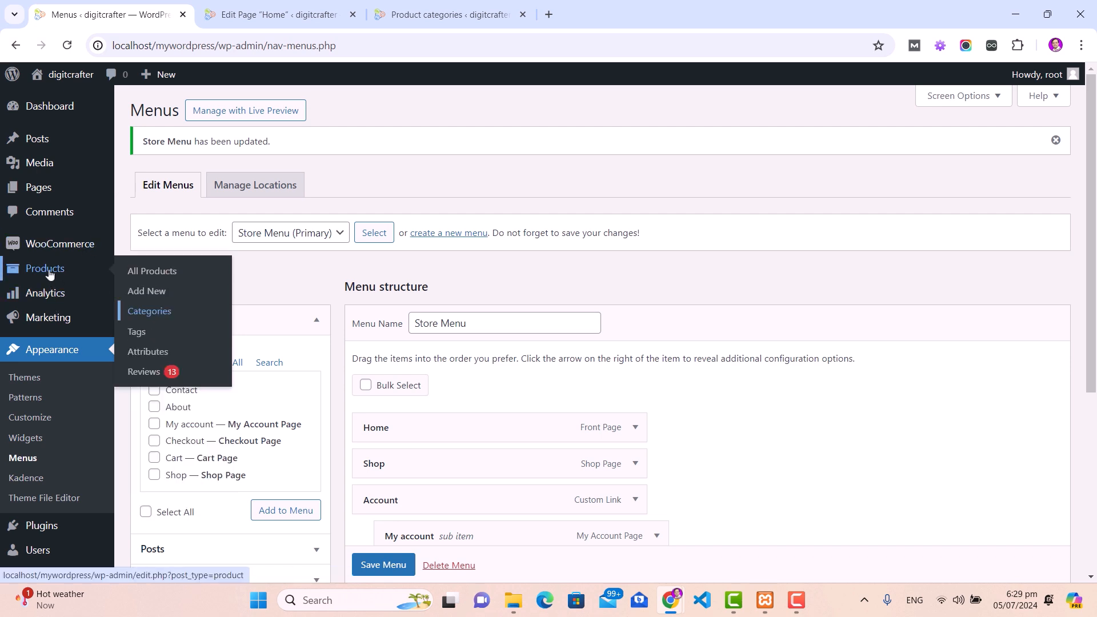
Step: Start a new product via Products > Add New and title it 'Apple'
left_click(147, 293)
type("A")
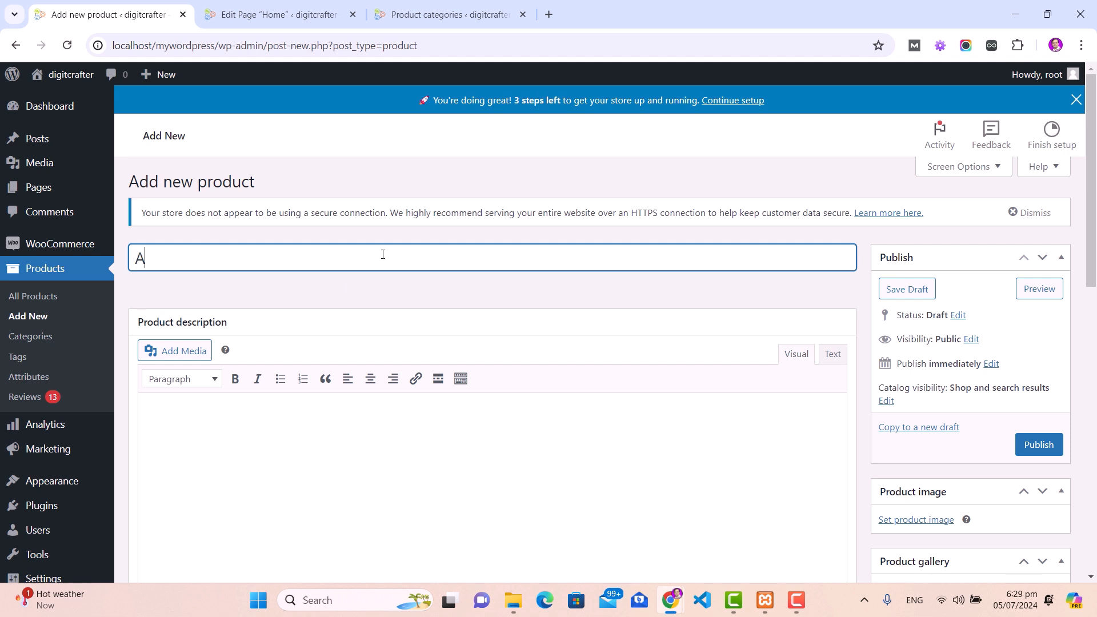
type("pple")
scroll(333, 325, "down", 2)
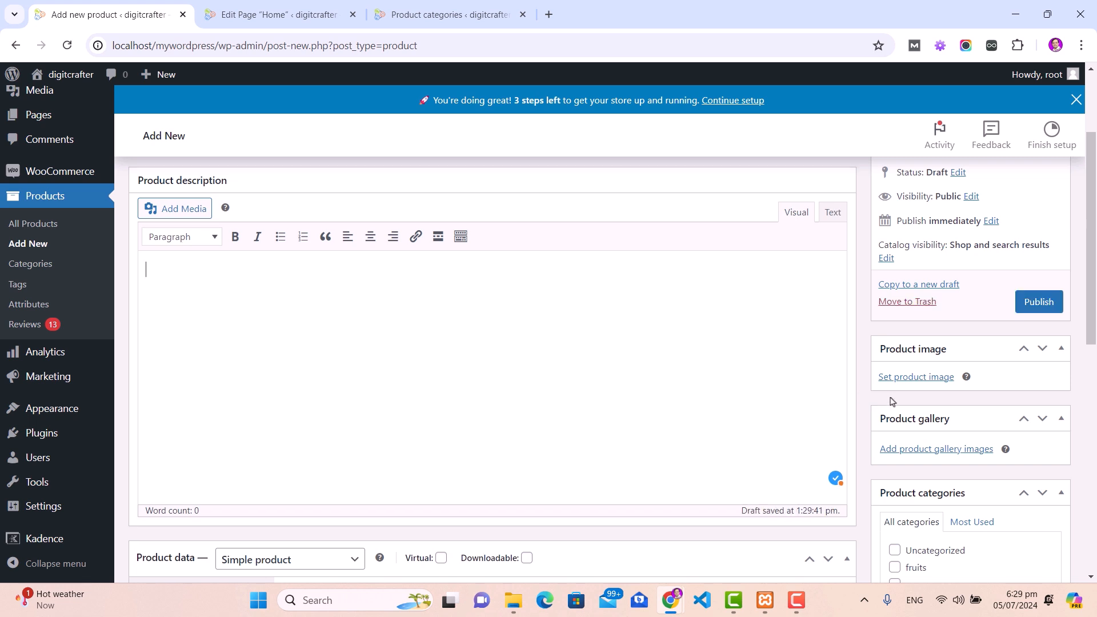
Step: Set the product image to a red apple photo downloaded from a Pexels 'apple' search
left_click(929, 379)
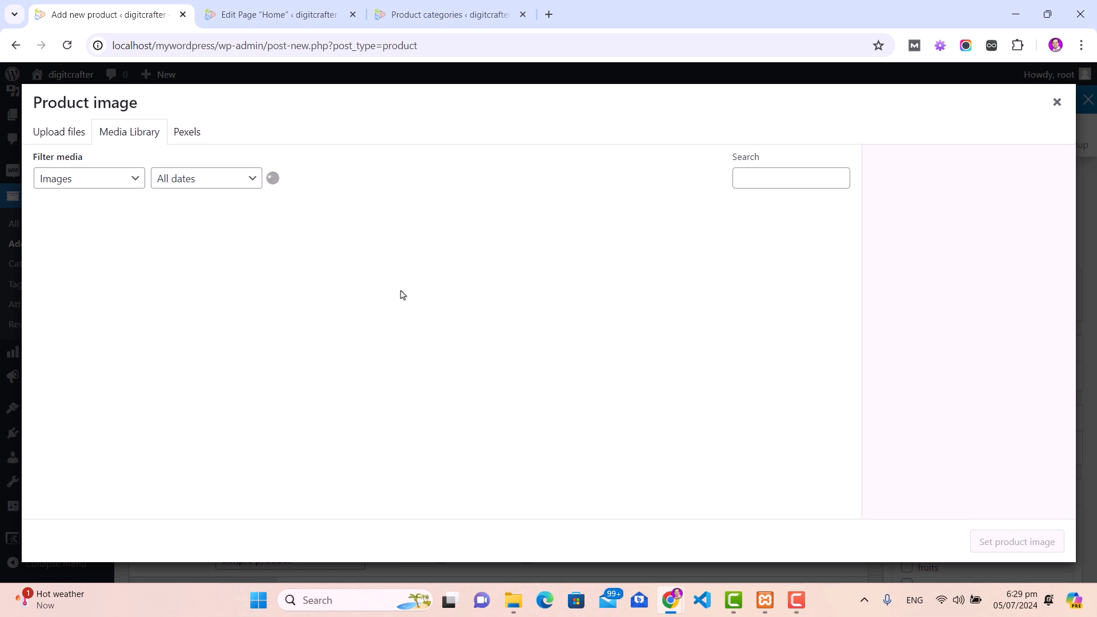
left_click(187, 132)
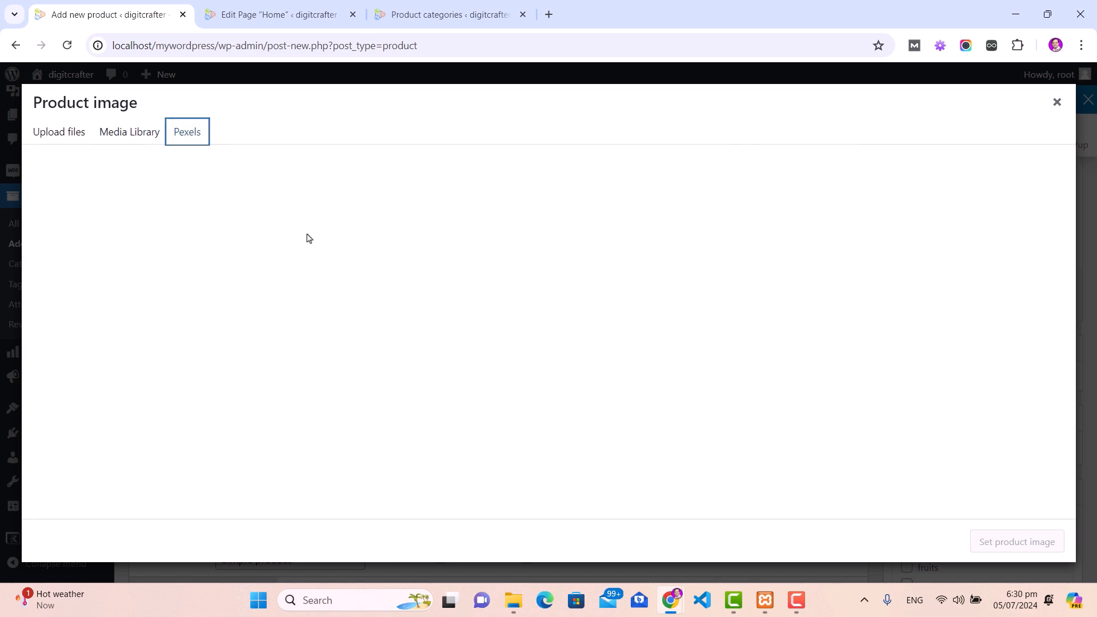
left_click(264, 164)
type("apple")
key("Return")
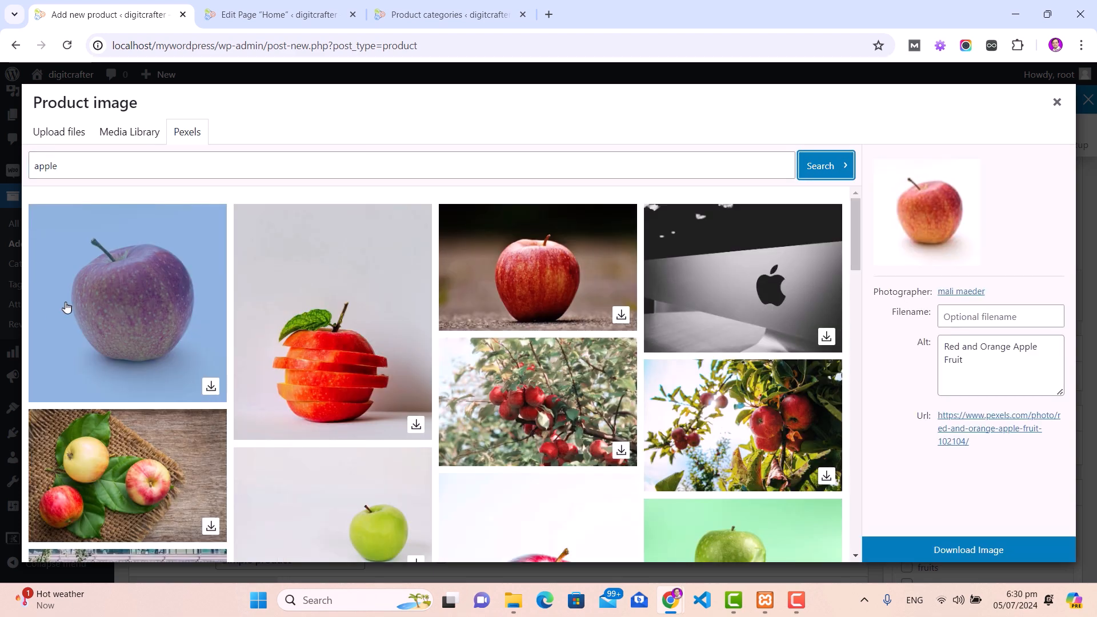
left_click(210, 386)
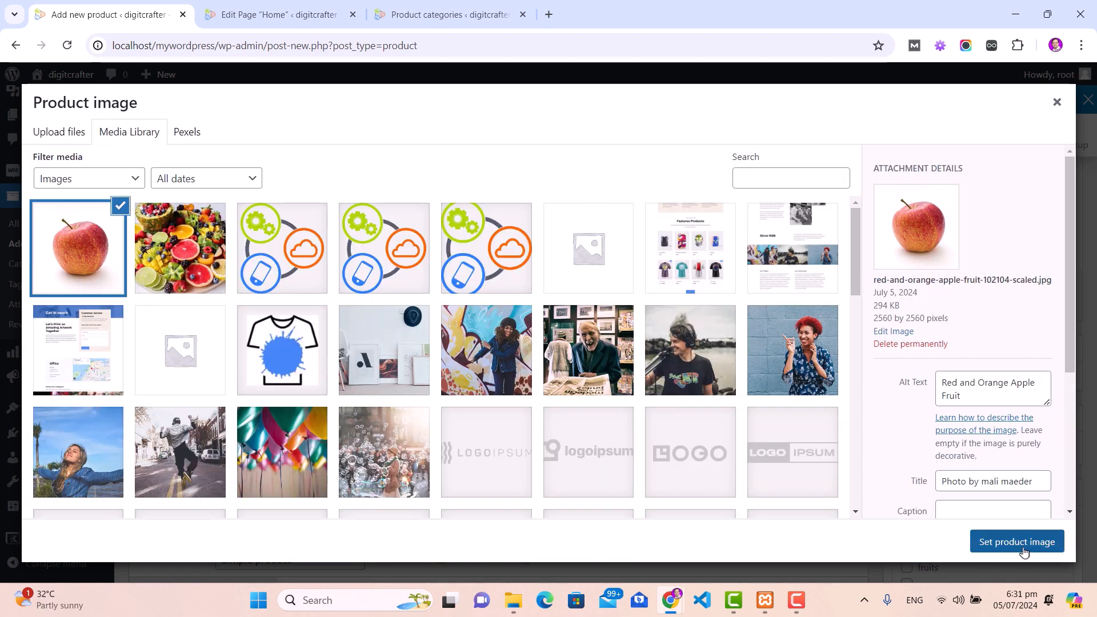
left_click(1017, 541)
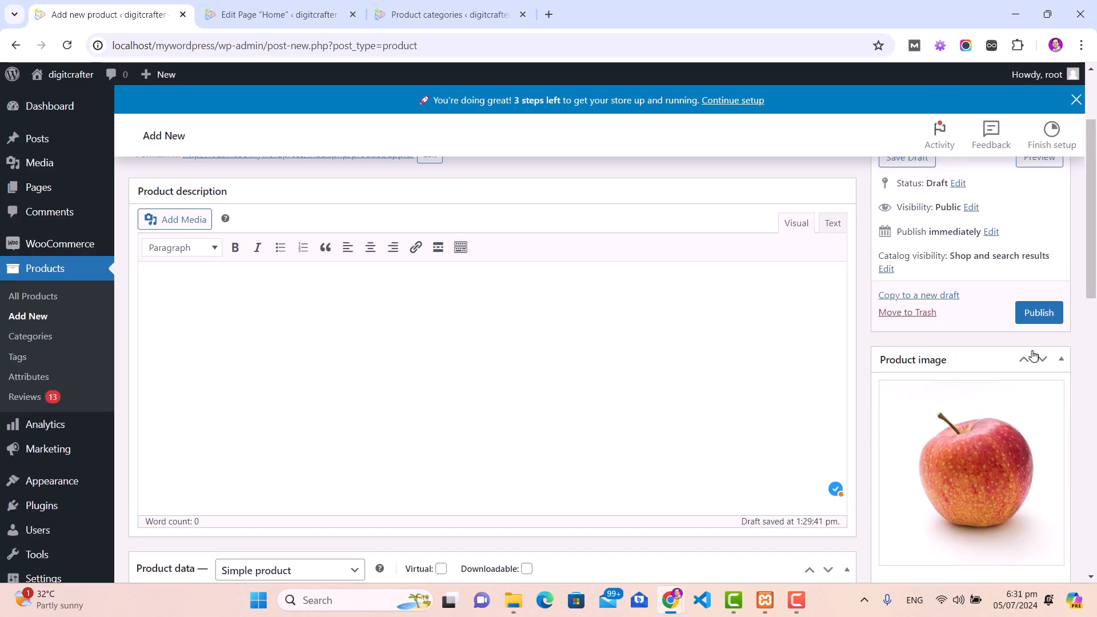
Step: Give Apple a regular price of ₹100, tick the fruits category, and publish it
left_click_drag(1091, 290, 779, 394)
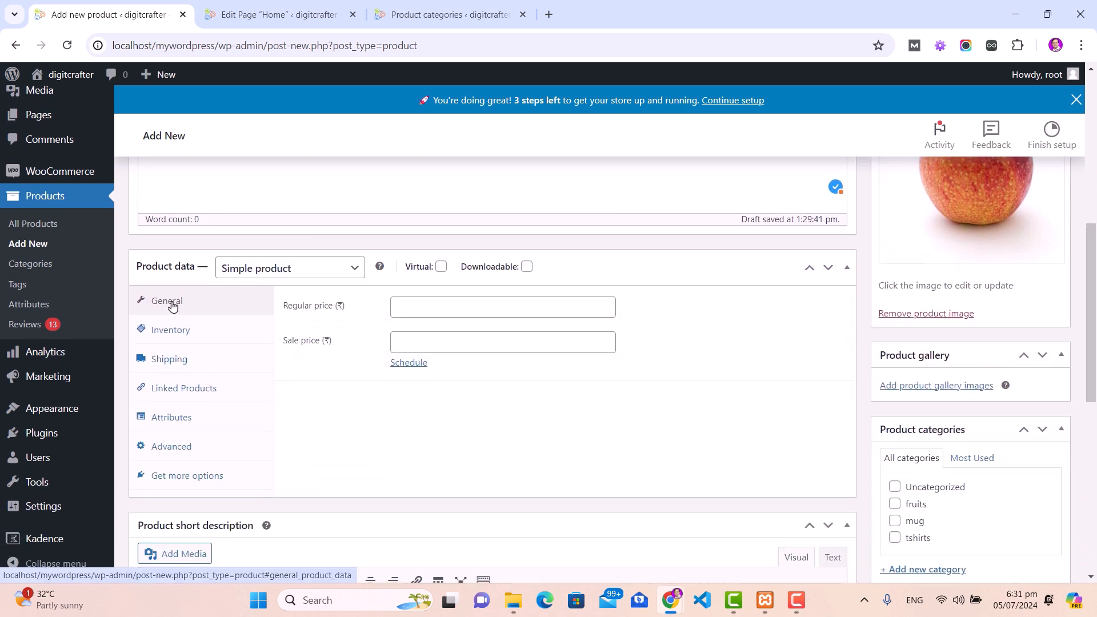
left_click(470, 307)
type("100")
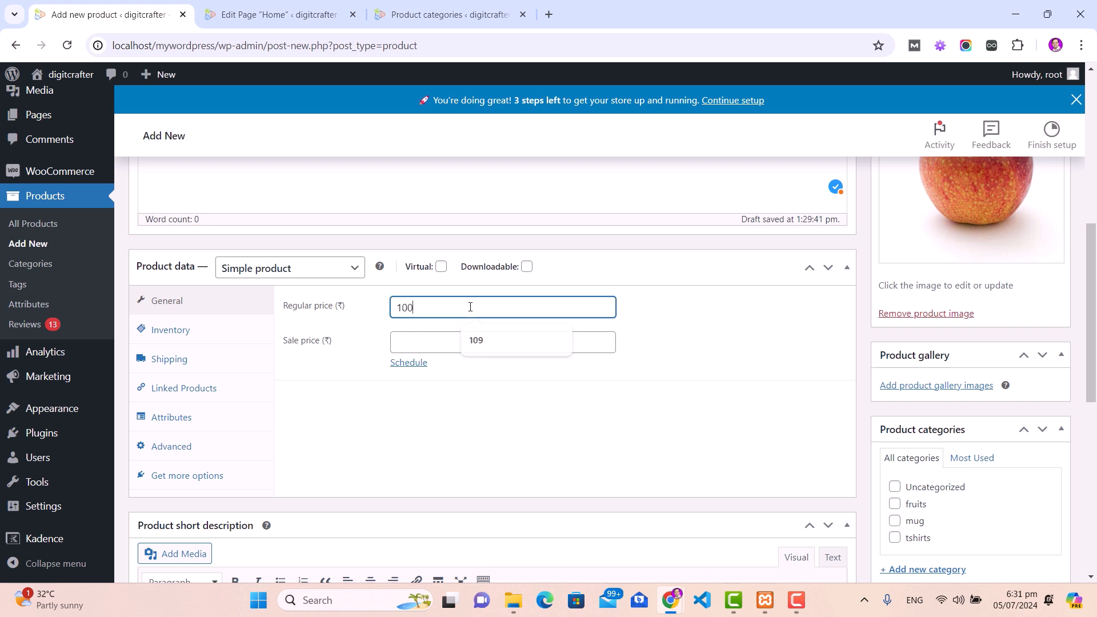
scroll(456, 347, "down", 1)
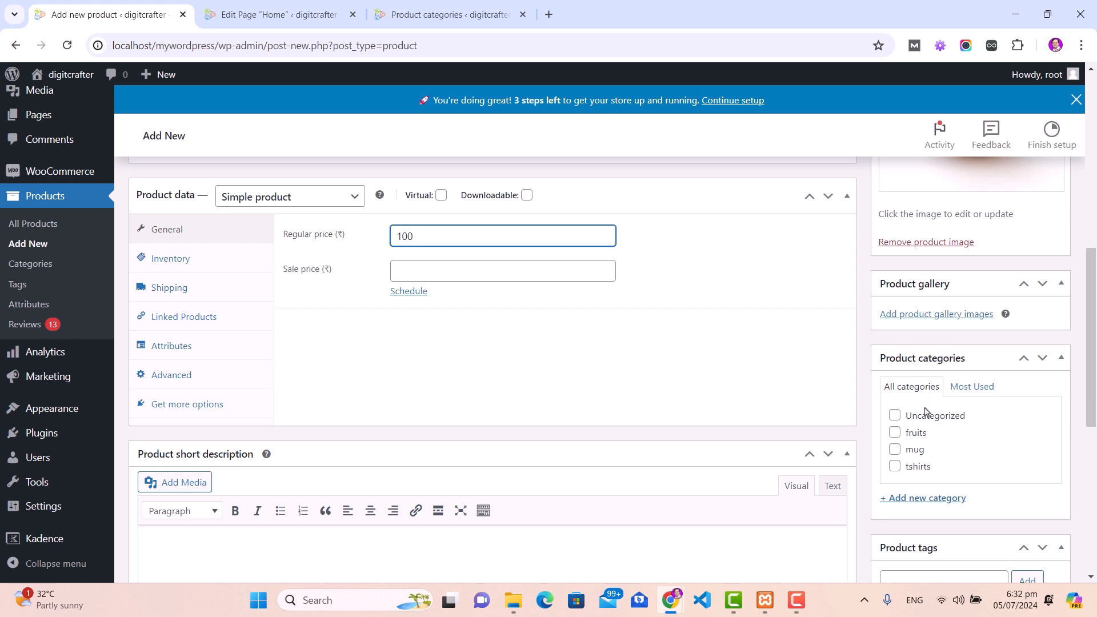
left_click(895, 433)
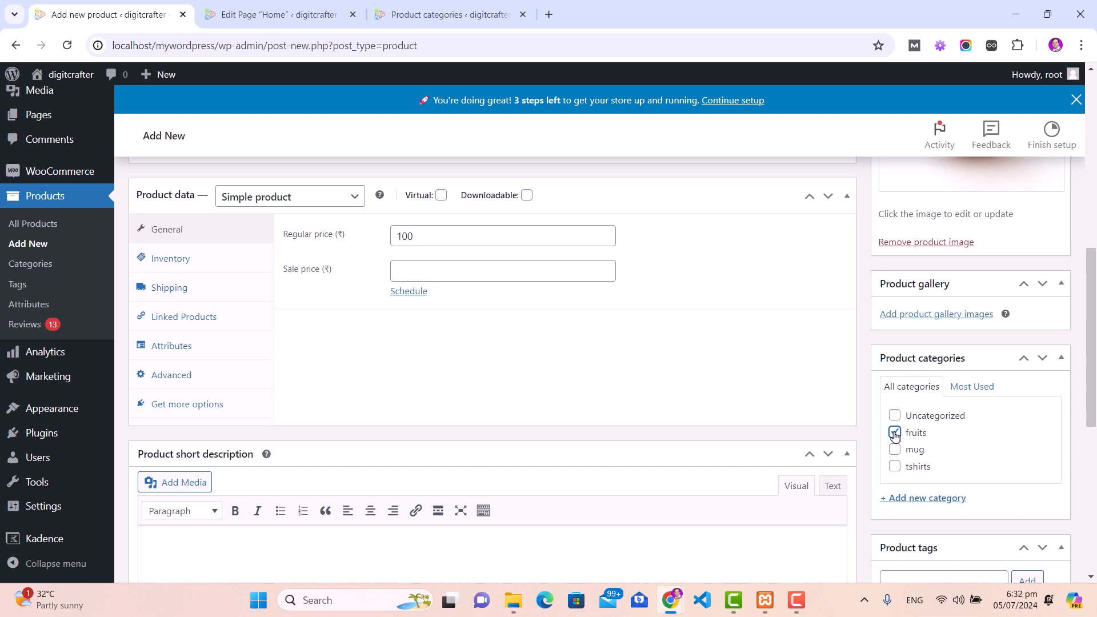
scroll(895, 400, "up", 8)
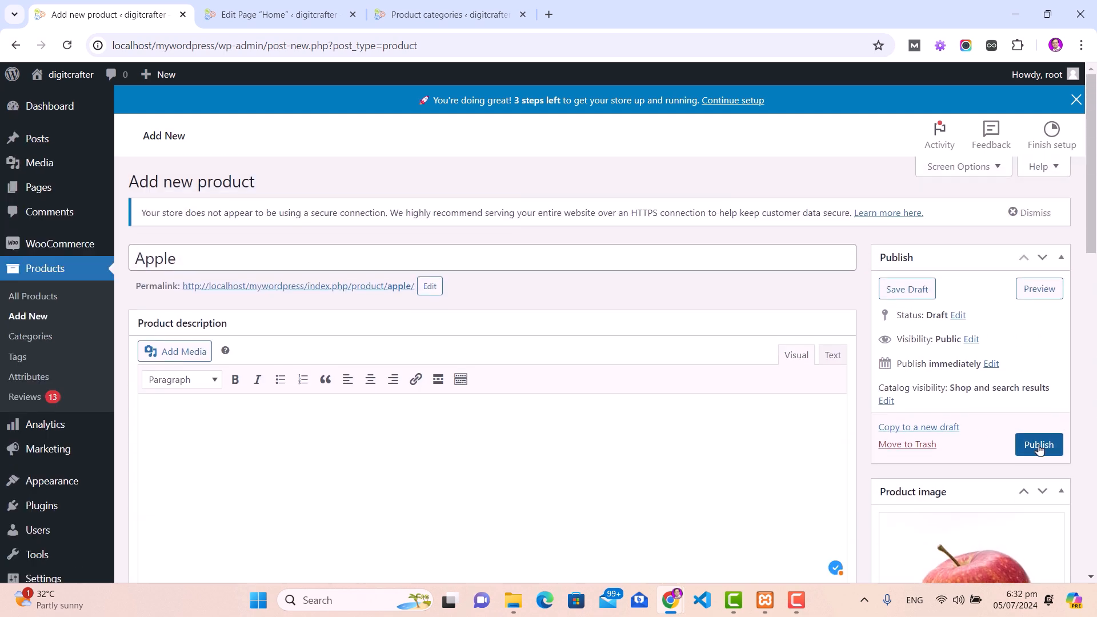
left_click(1038, 446)
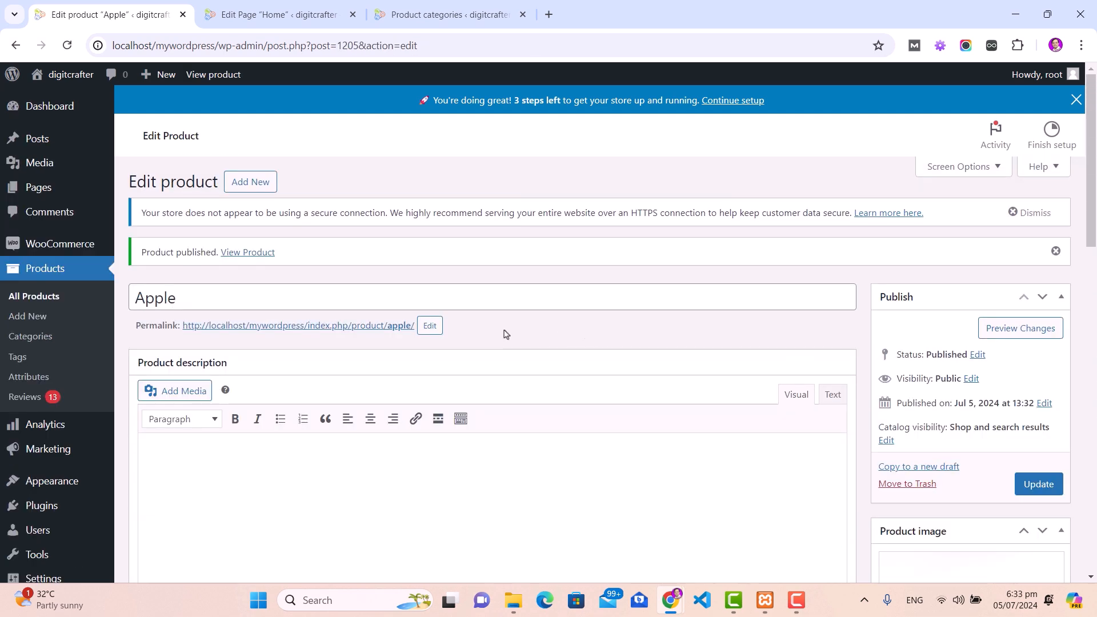
Step: Star the Apple row in All Products to mark it as featured
left_click(41, 302)
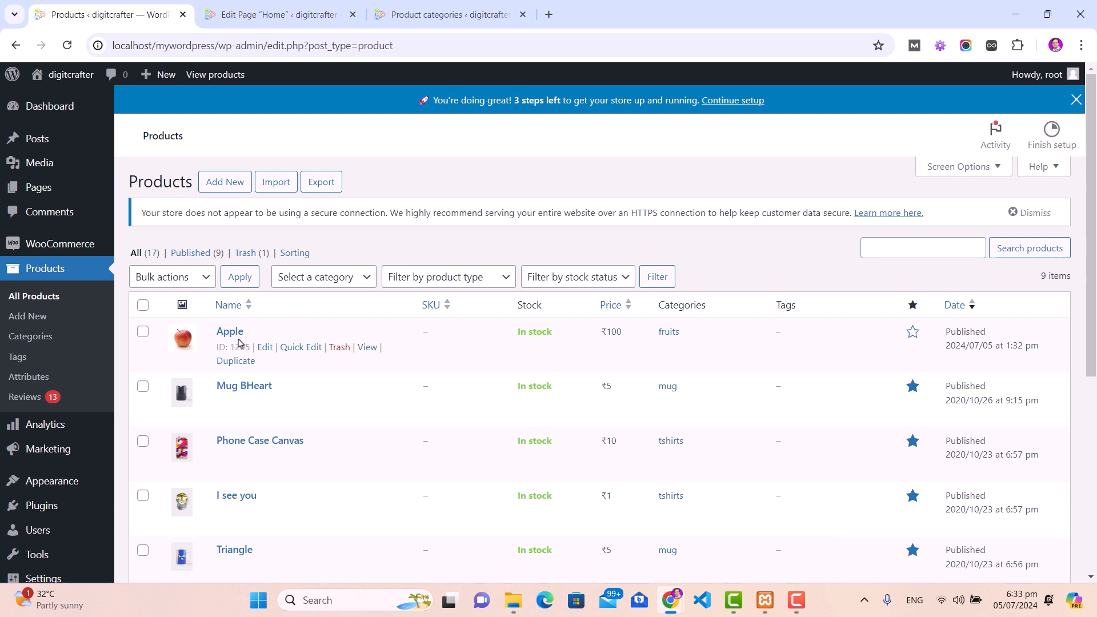
left_click(276, 14)
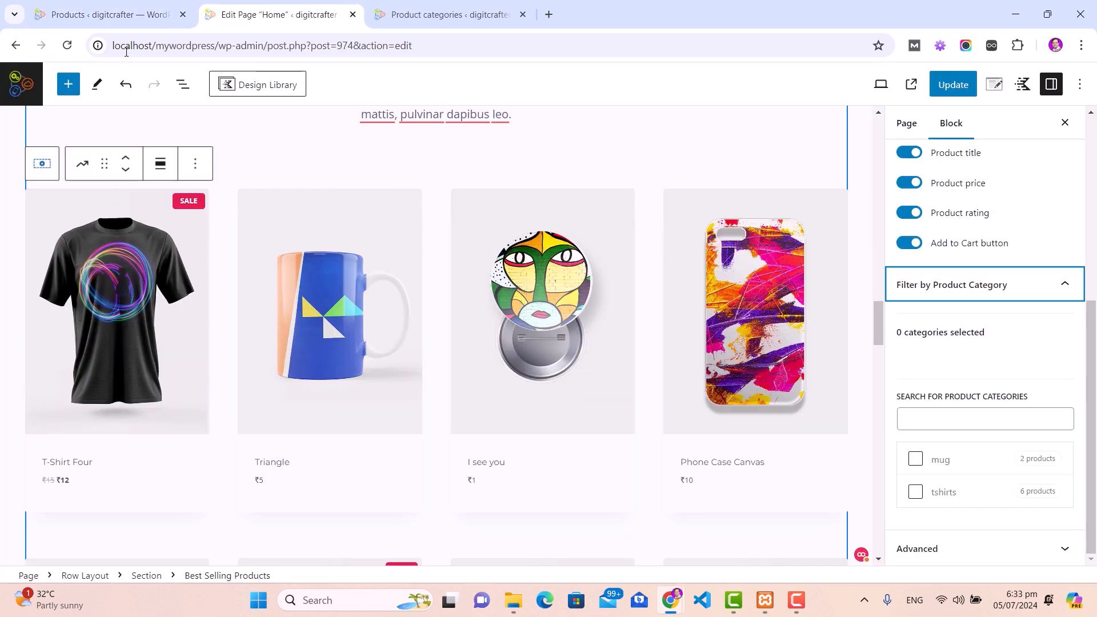
left_click(108, 14)
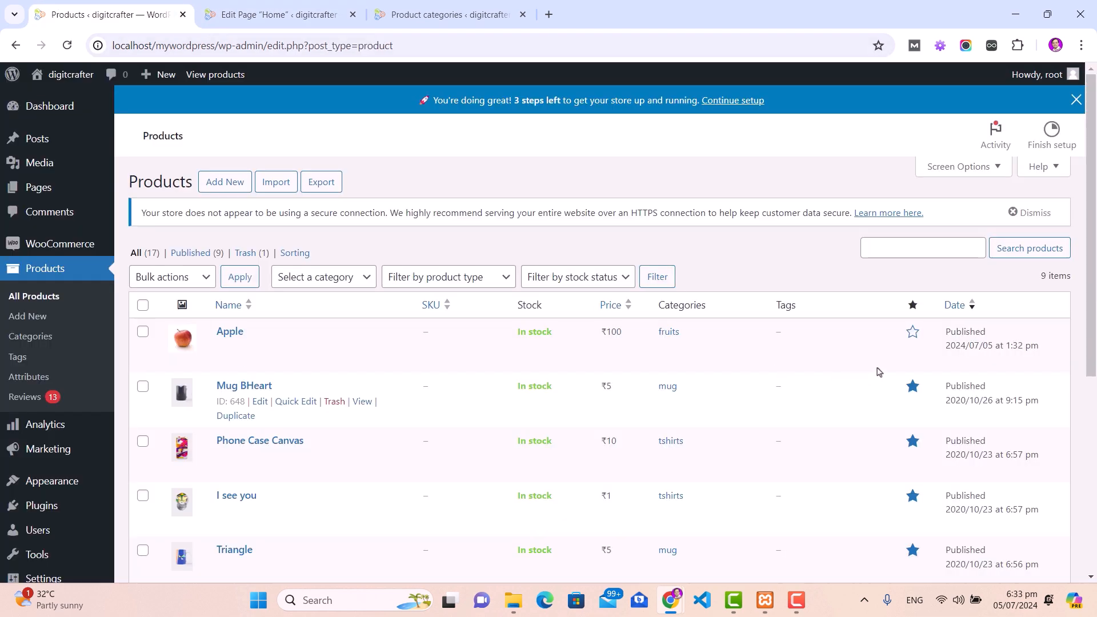
left_click(913, 332)
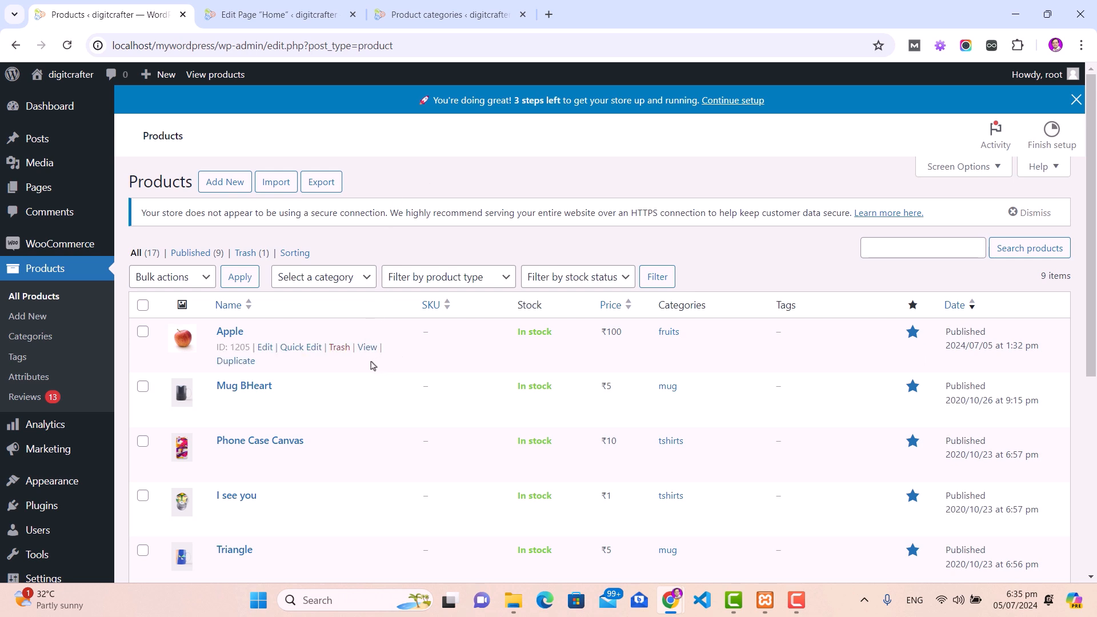
Step: Open Apple's storefront product page in a new tab, review it, then return to the Home editor
right_click(369, 352)
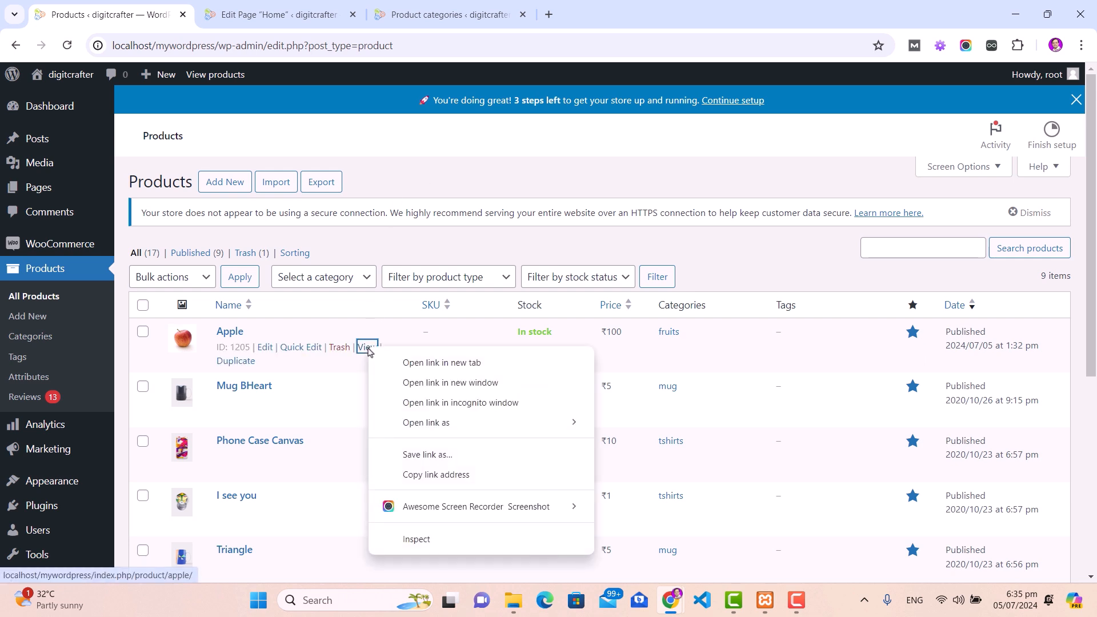
left_click(393, 363)
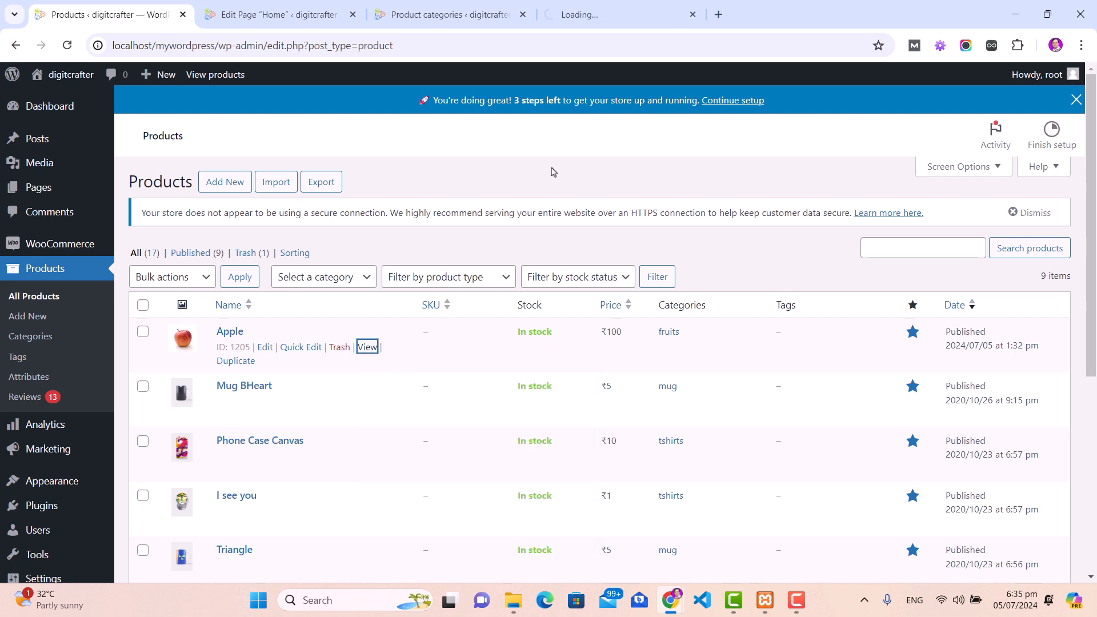
left_click(610, 22)
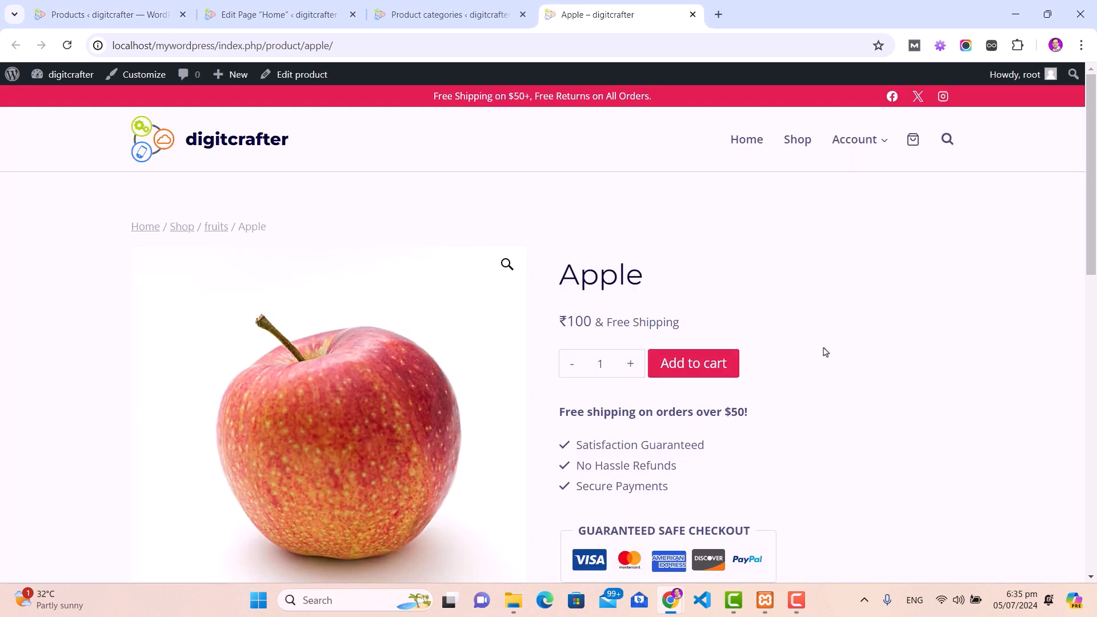
scroll(821, 346, "down", 15)
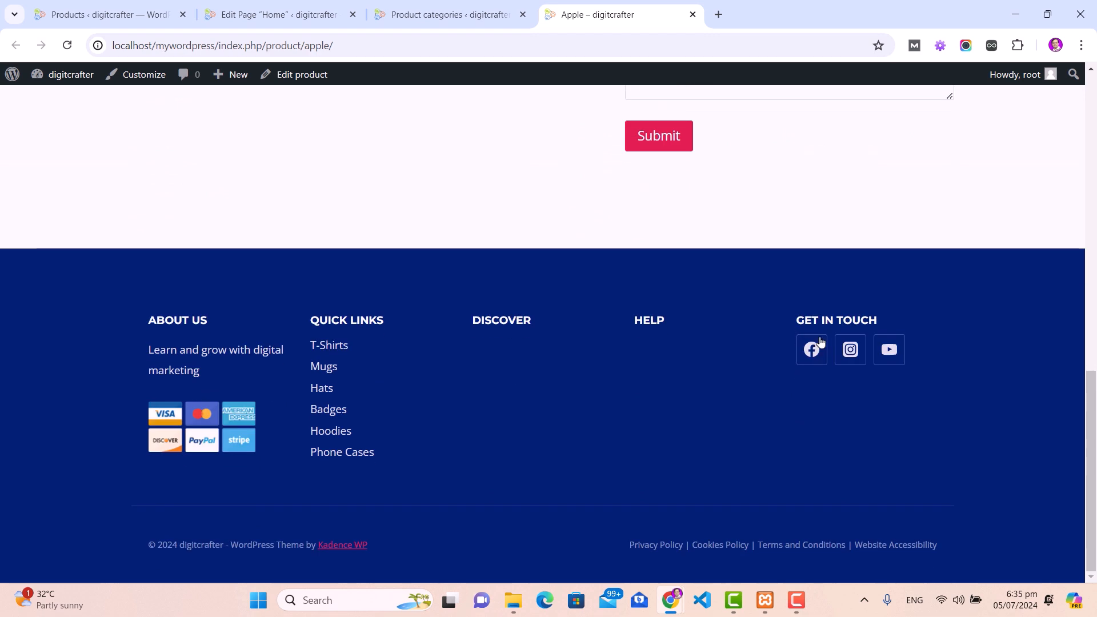
scroll(820, 342, "up", 14)
left_click(269, 17)
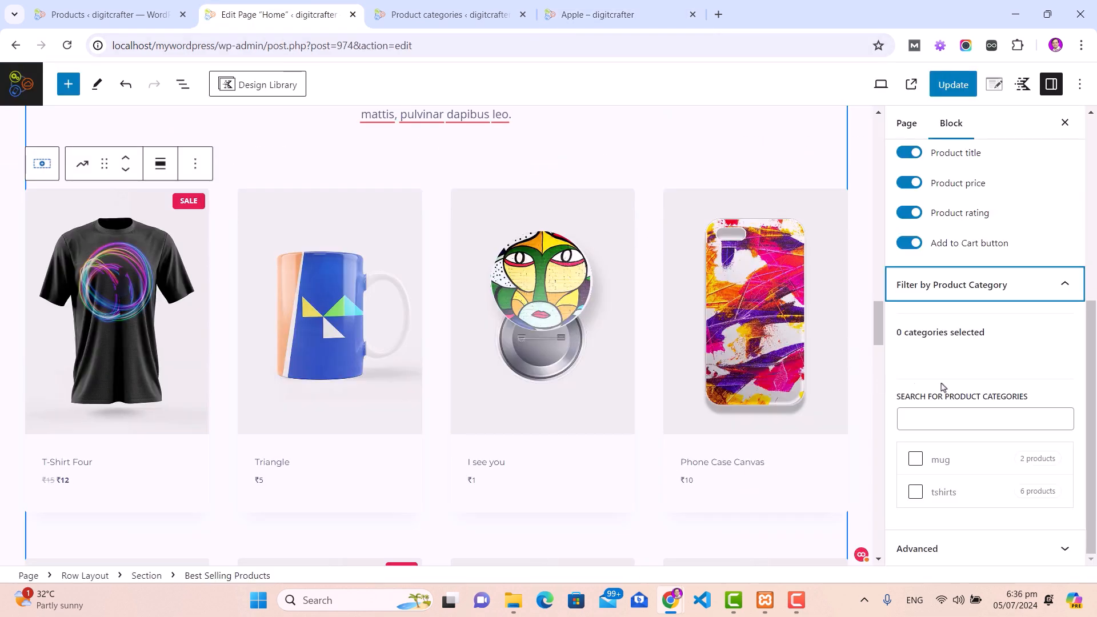
Step: Update the Home page, select its product-grid Row Layout block, and view the live page in a new tab
scroll(914, 342, "up", 5)
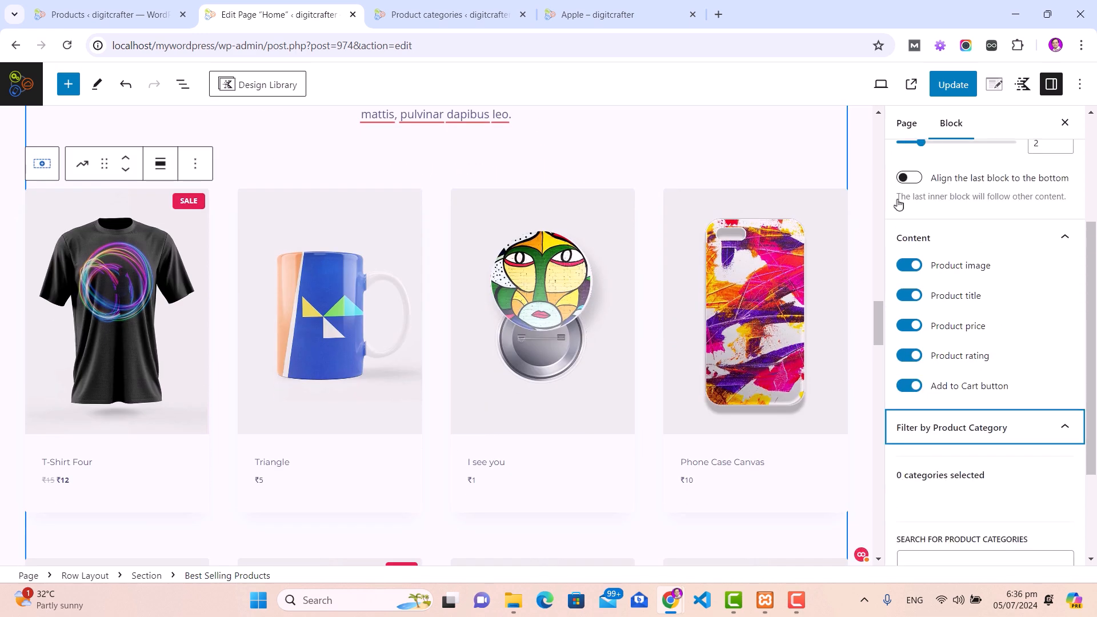
left_click(954, 92)
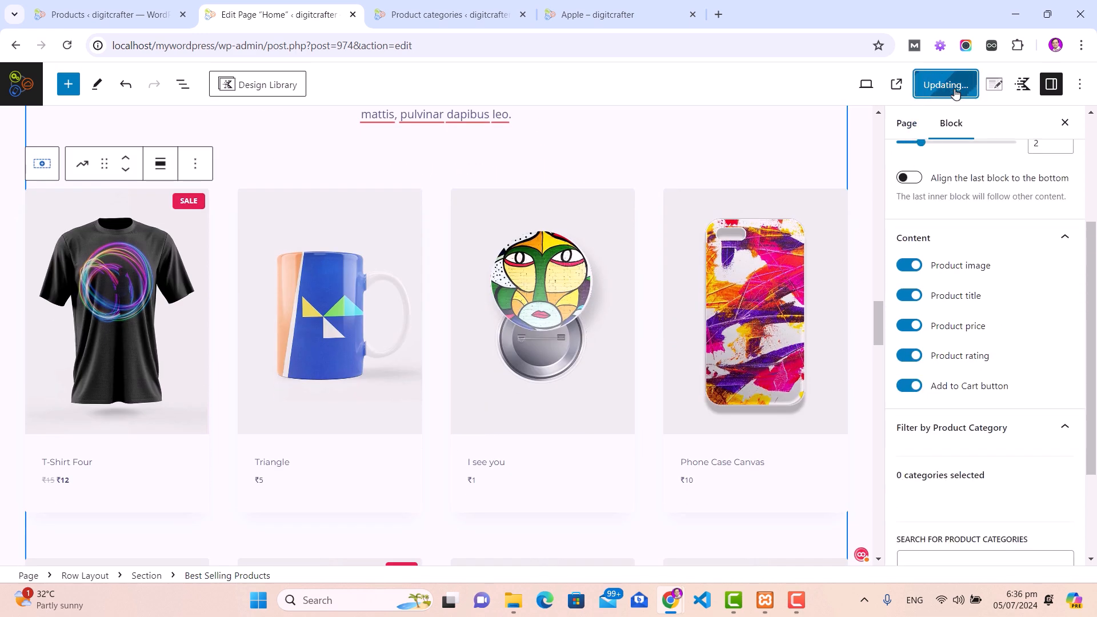
left_click(869, 208)
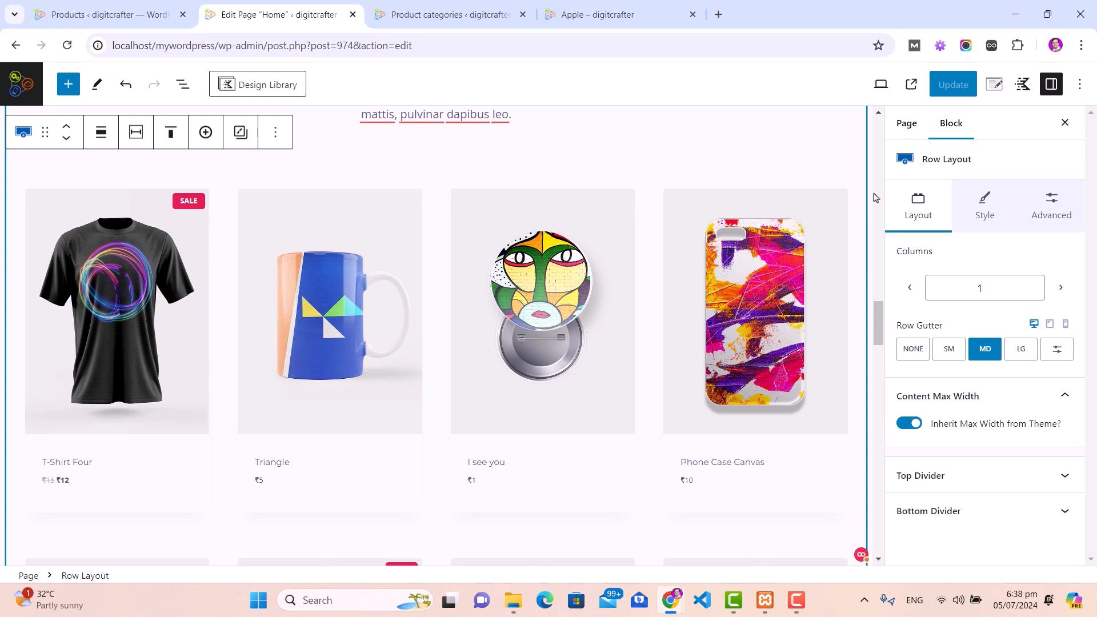
left_click(911, 84)
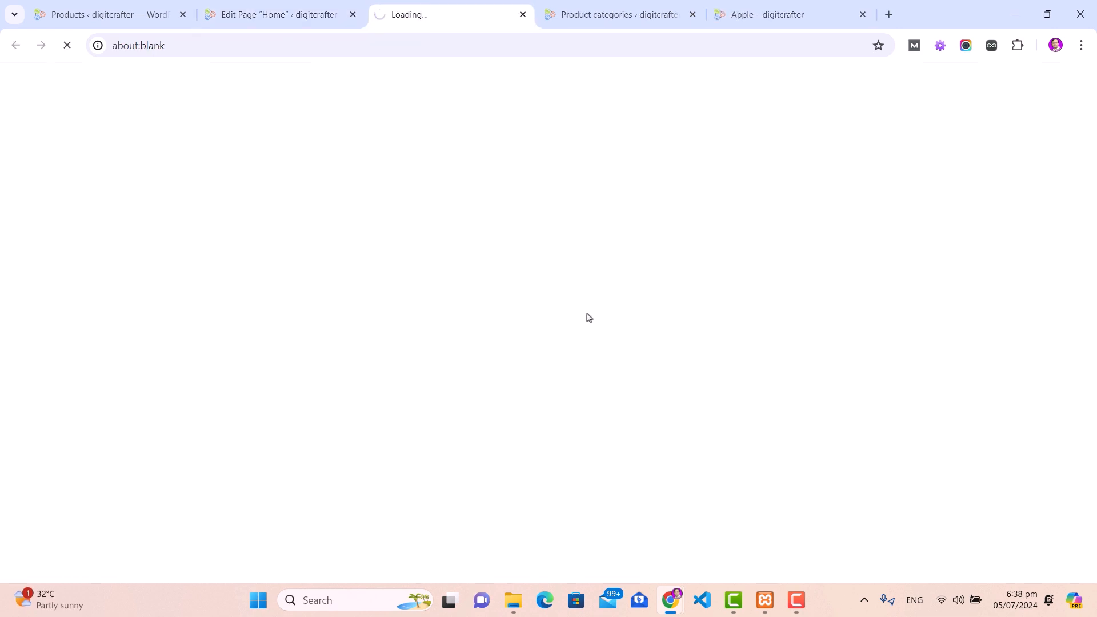
Step: Check the live Features Products cards, now led by Apple at ₹100, then return to the Home page editor
scroll(545, 286, "down", 15)
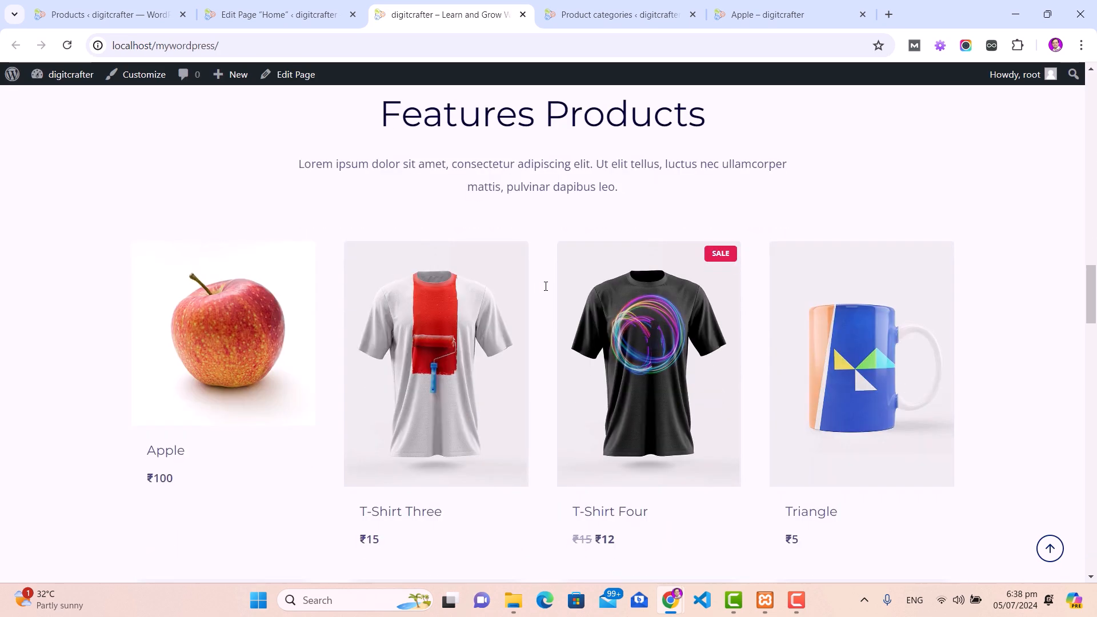
mouse_move(243, 354)
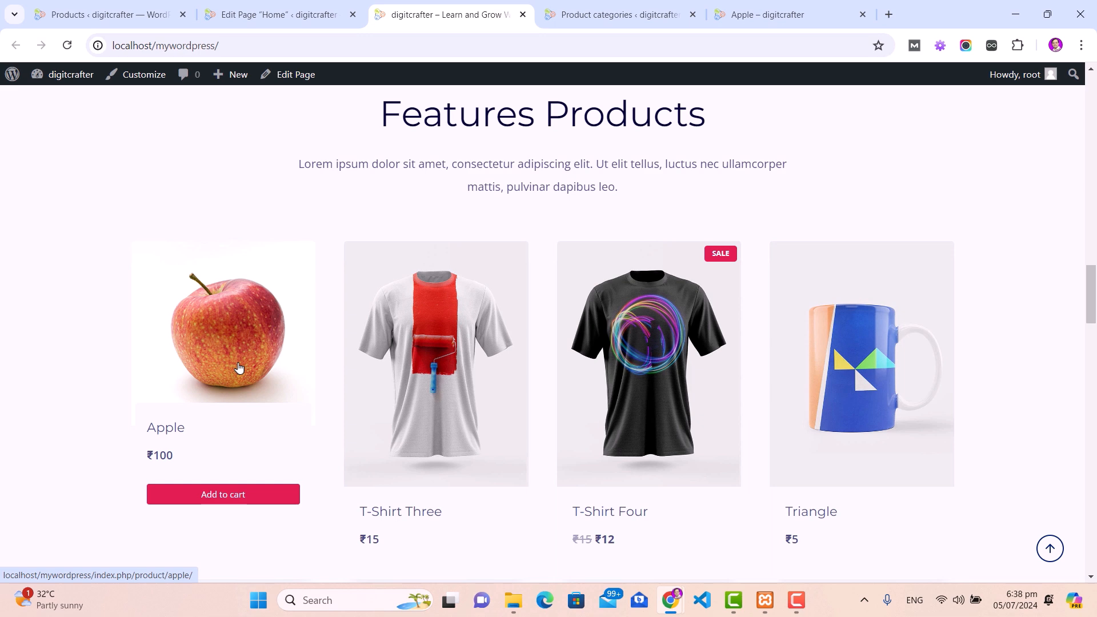
mouse_move(466, 394)
mouse_move(878, 382)
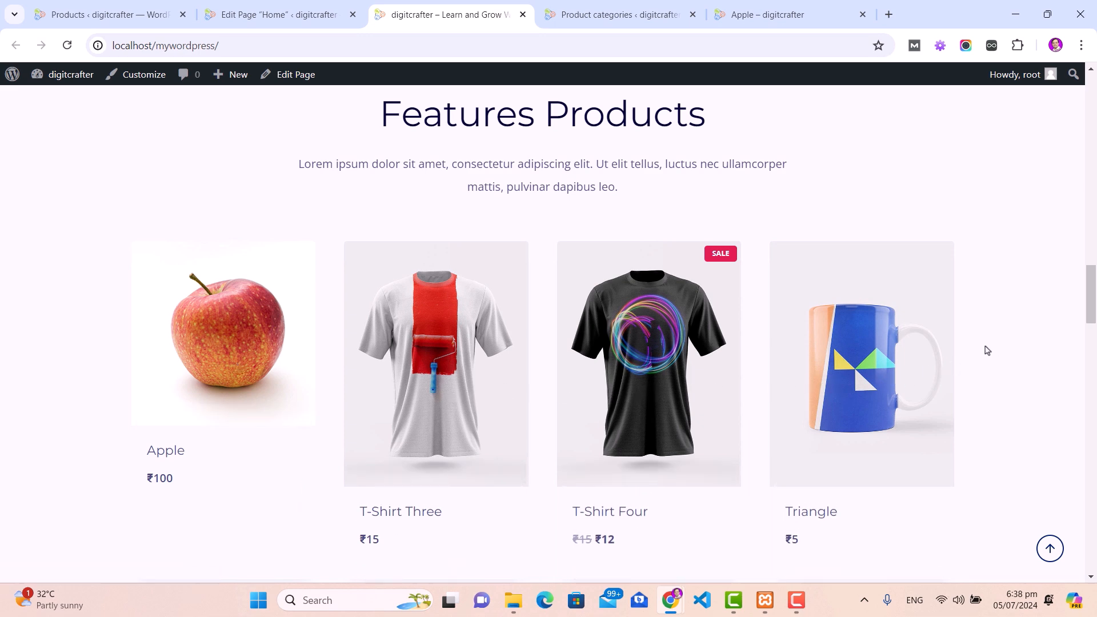
left_click(264, 15)
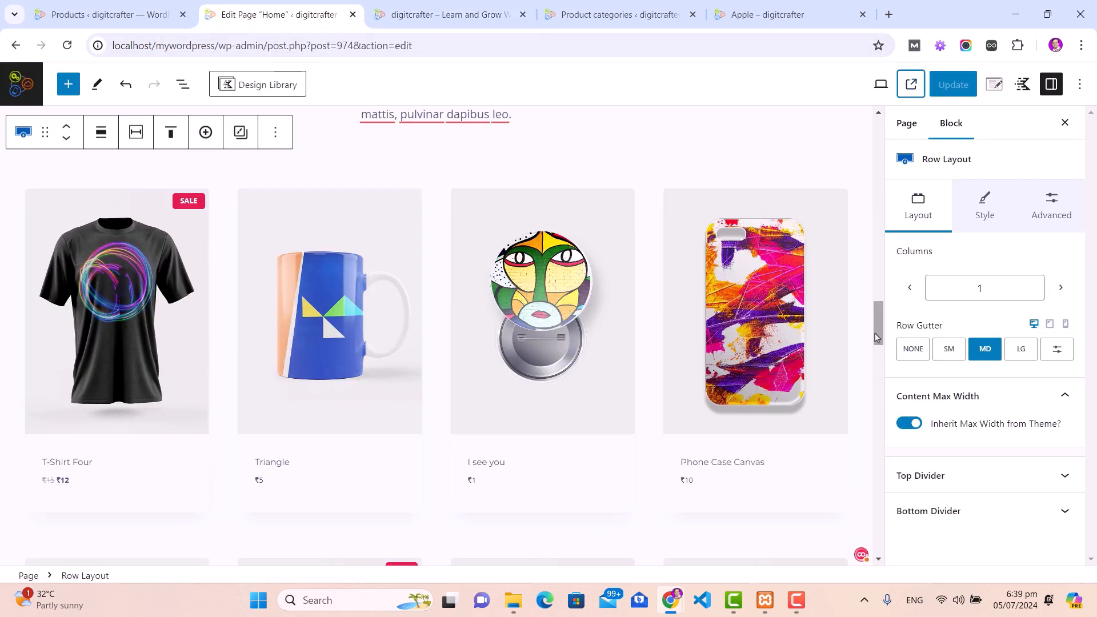
Step: Reload the Home page editor and select the 'Sign Up & Get 25% Off' and 'What Our Clients Say' headings
left_click_drag(877, 331, 878, 333)
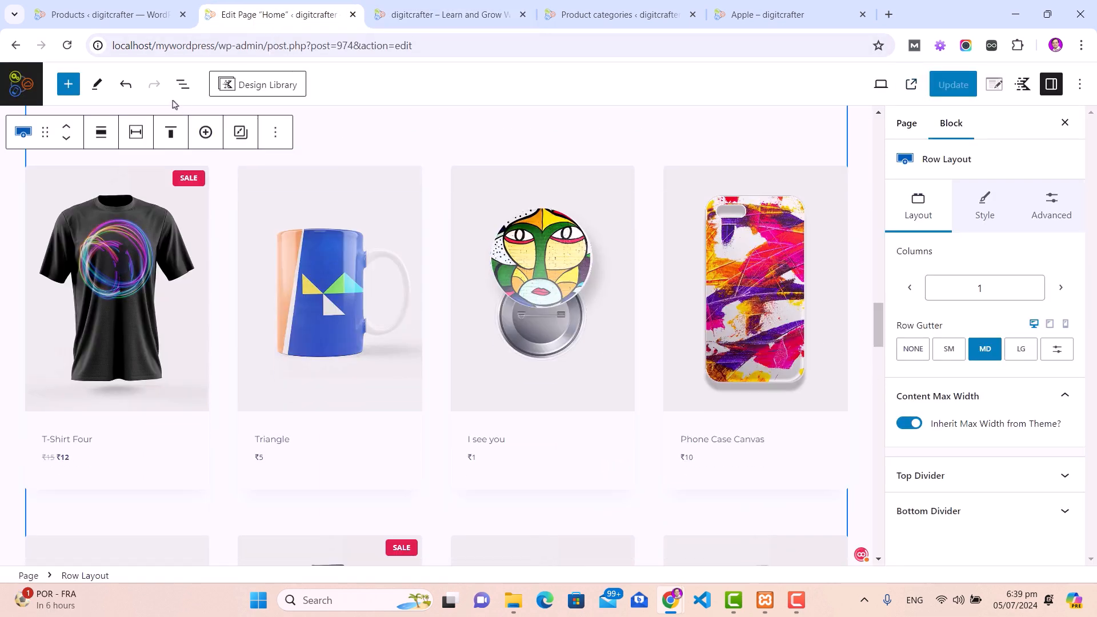
left_click(67, 49)
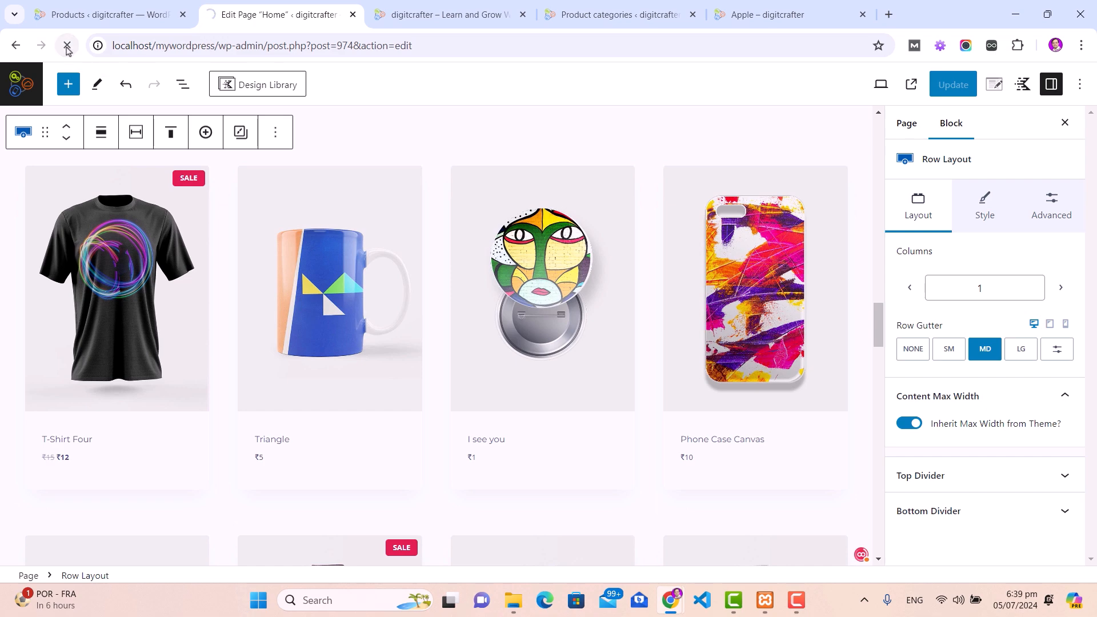
scroll(237, 307, "down", 10)
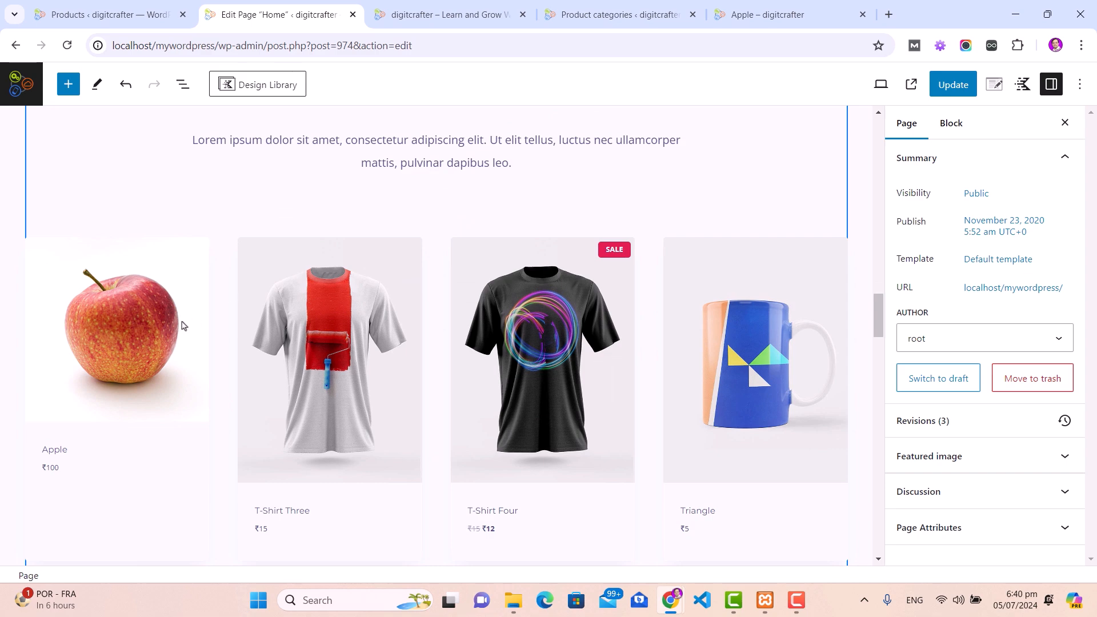
scroll(235, 362, "down", 12)
scroll(235, 361, "down", 2)
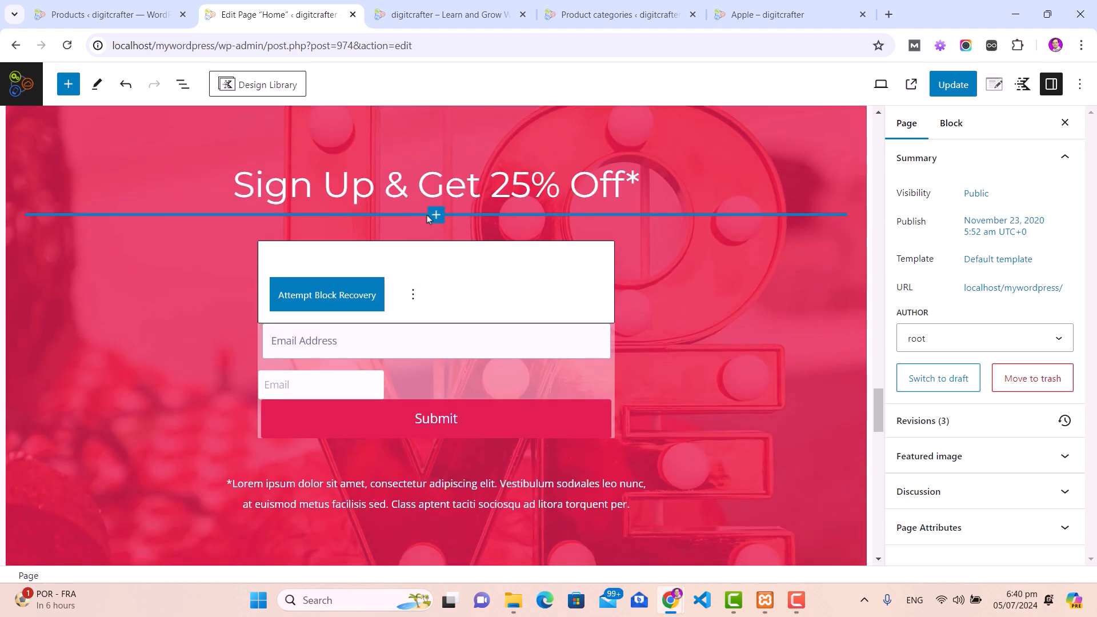
left_click(452, 185)
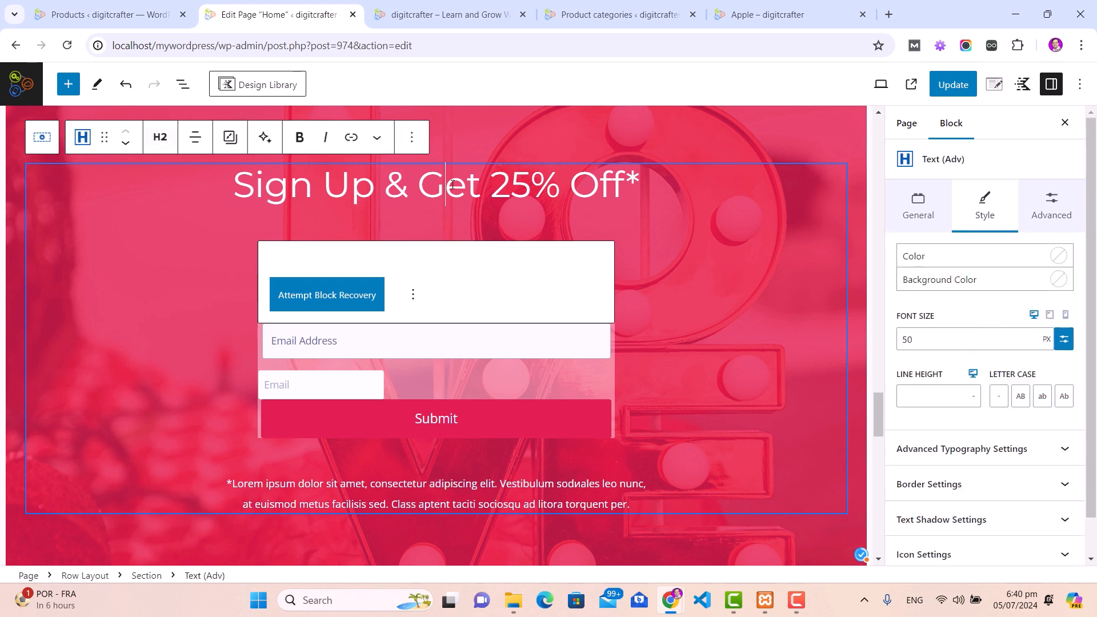
scroll(452, 184, "up", 10)
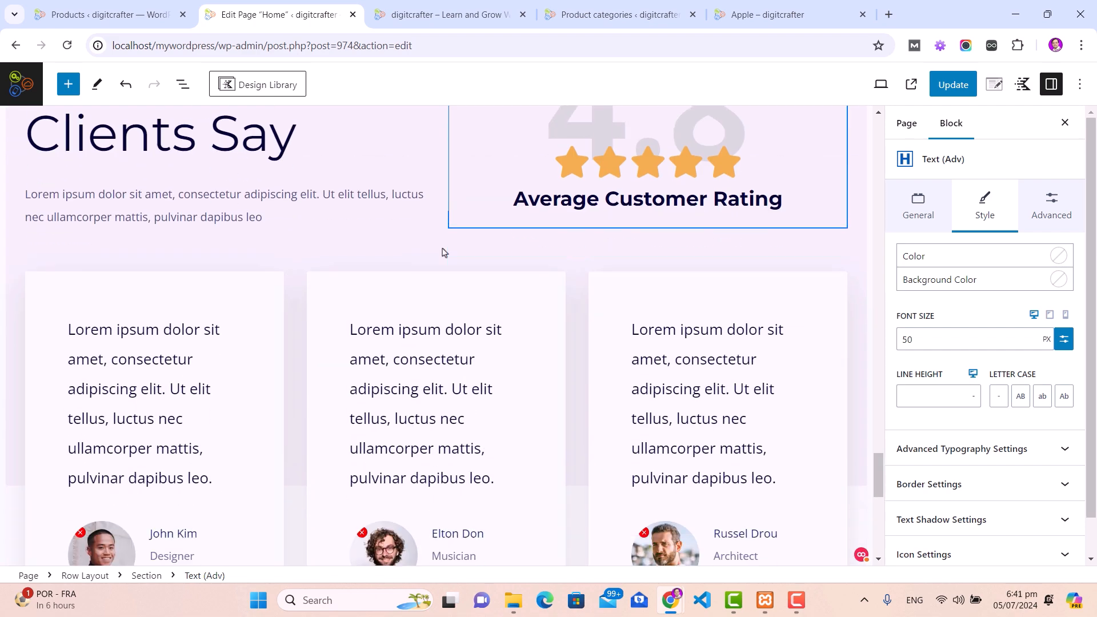
left_click(403, 334)
Step: Update the Home page again, bringing it to 4 revisions
scroll(403, 335, "down", 10)
scroll(404, 334, "down", 3)
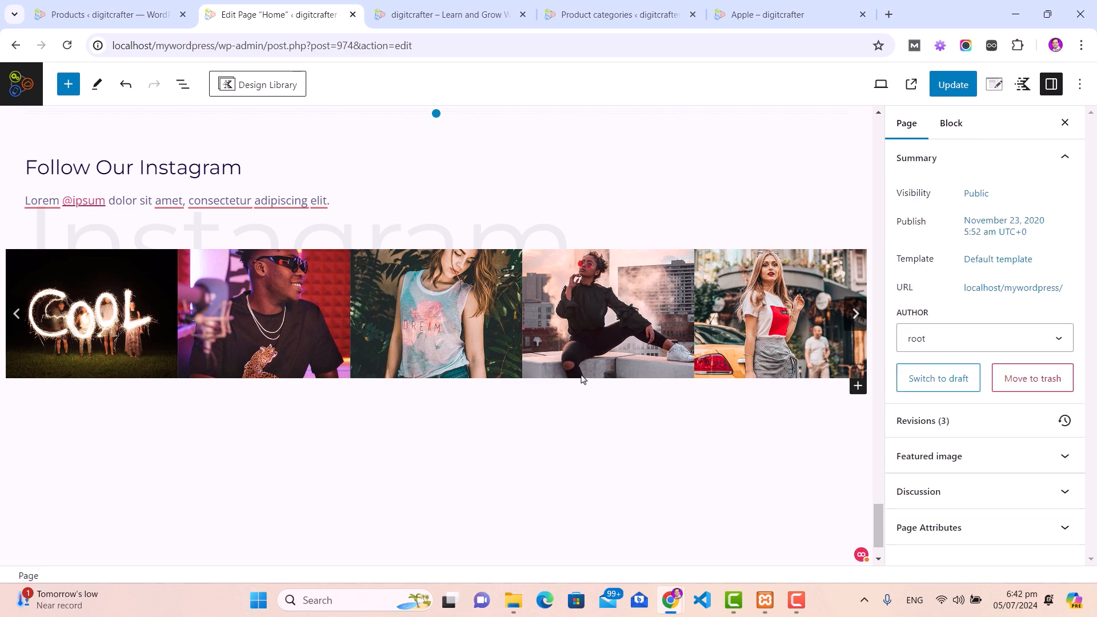
scroll(675, 286, "up", 15)
scroll(676, 323, "up", 10)
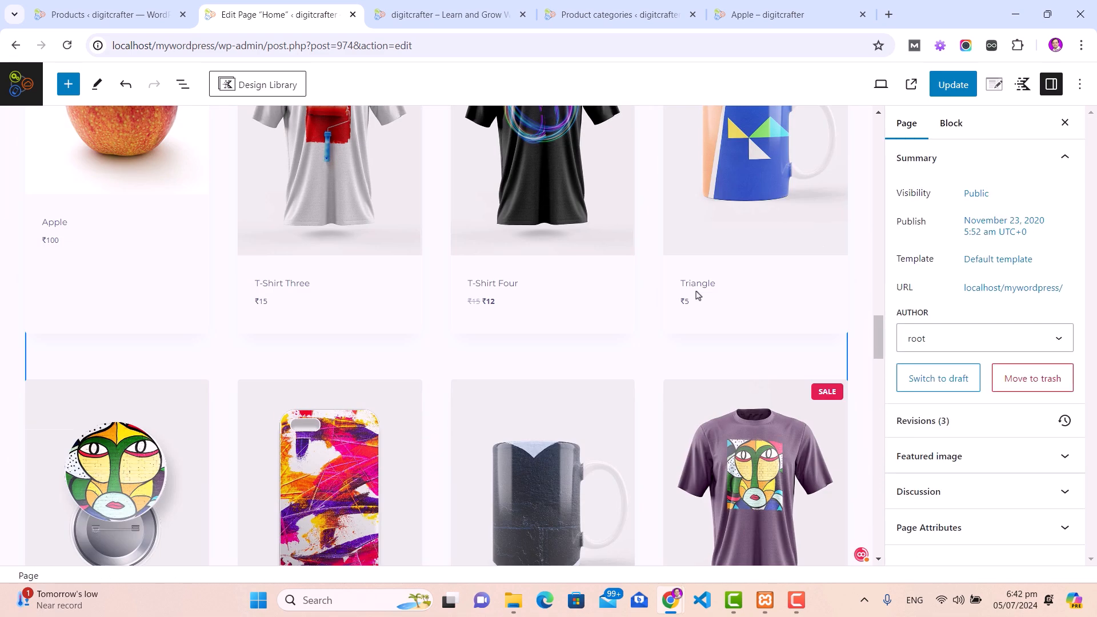
left_click(953, 84)
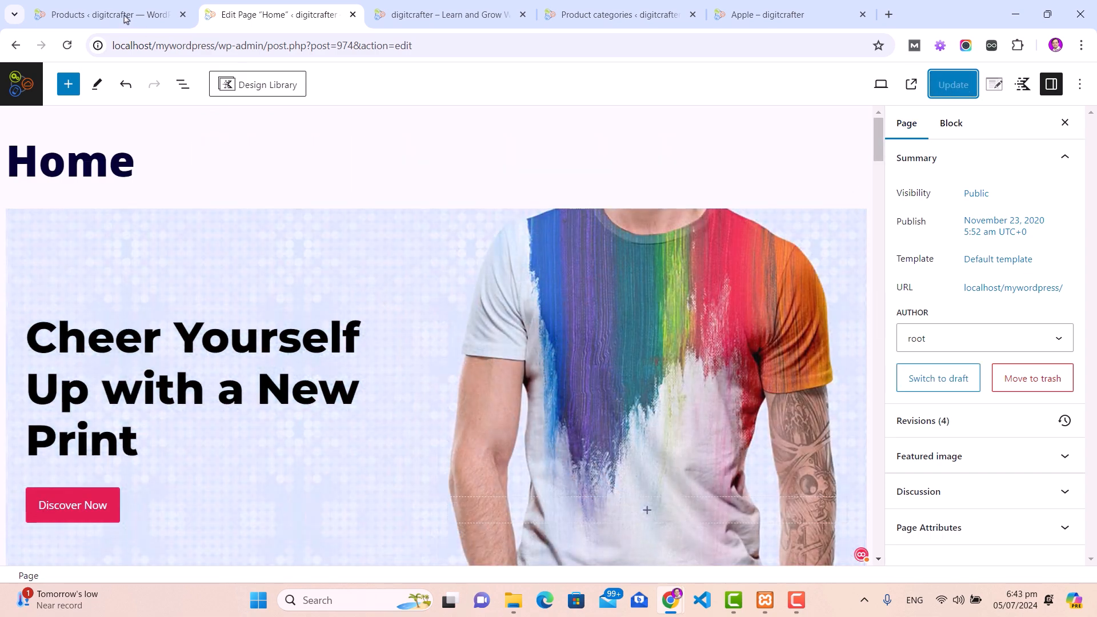
Step: Go to Pages > All Pages from the dashboard
left_click(99, 16)
mouse_move(107, 194)
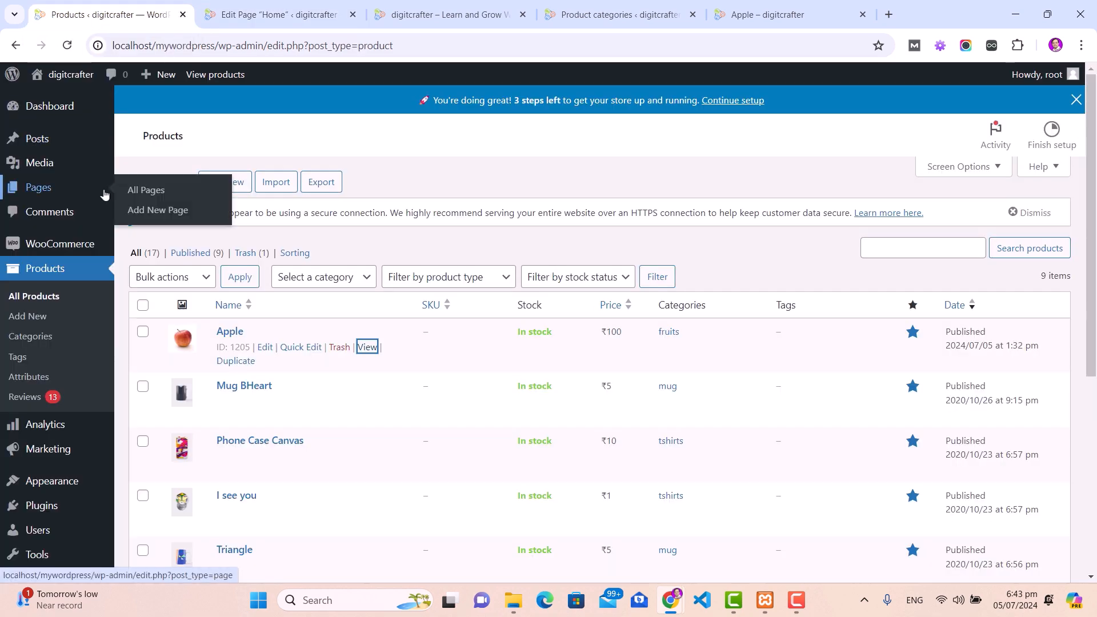
left_click(148, 190)
scroll(296, 238, "down", 1)
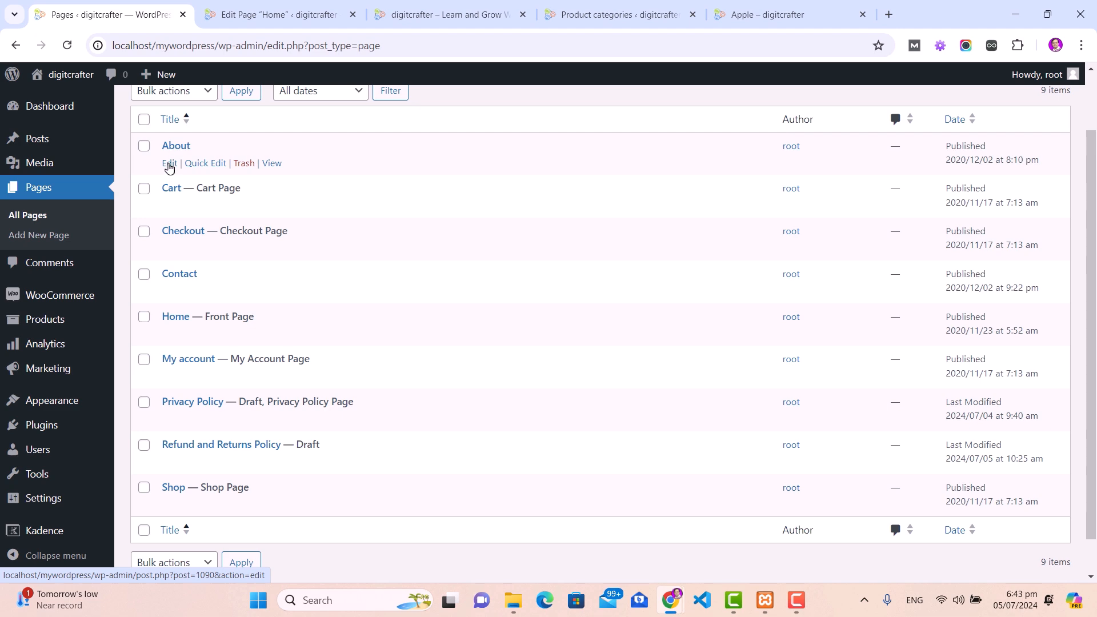
Step: Look through the About page in the editor, then leave it and return to the pages list
left_click(169, 164)
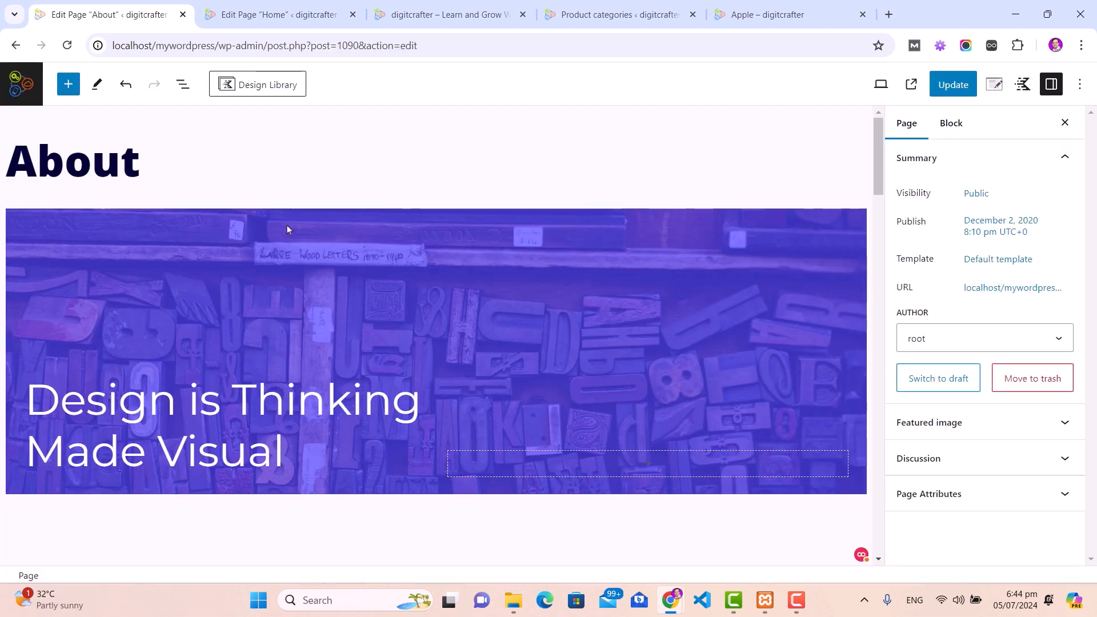
scroll(282, 291, "down", 9)
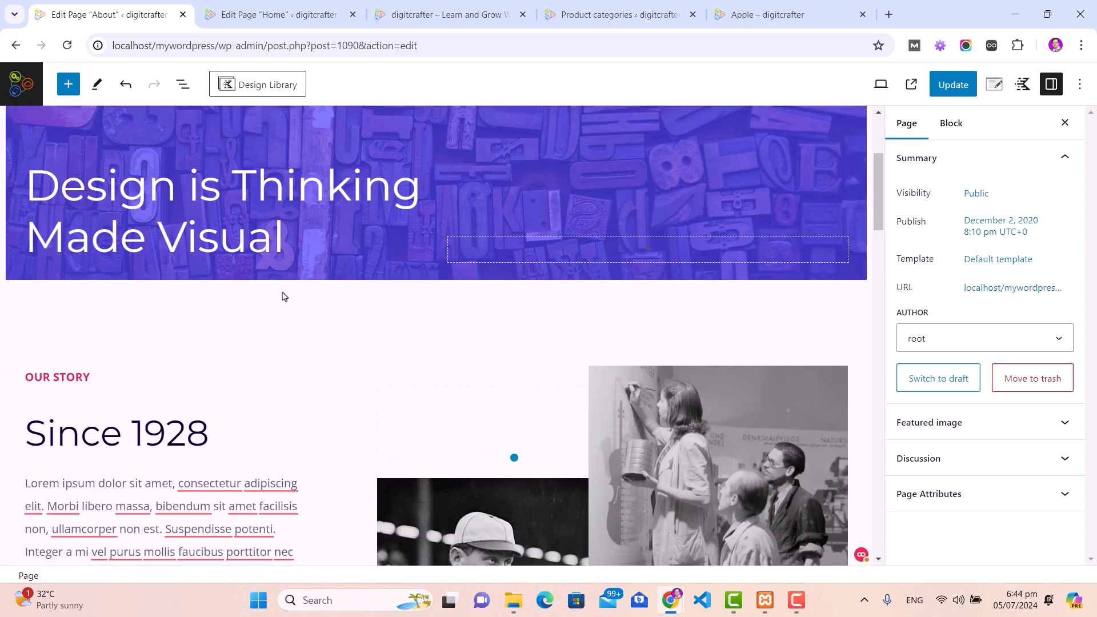
scroll(282, 294, "down", 4)
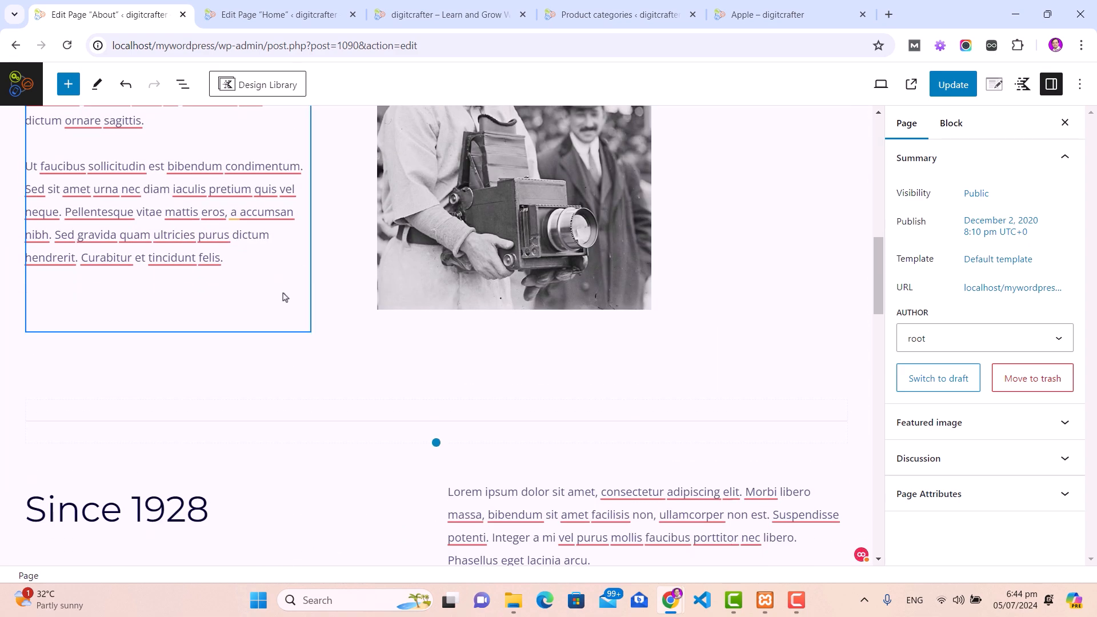
scroll(318, 380, "down", 1)
scroll(318, 380, "down", 4)
scroll(318, 380, "up", 20)
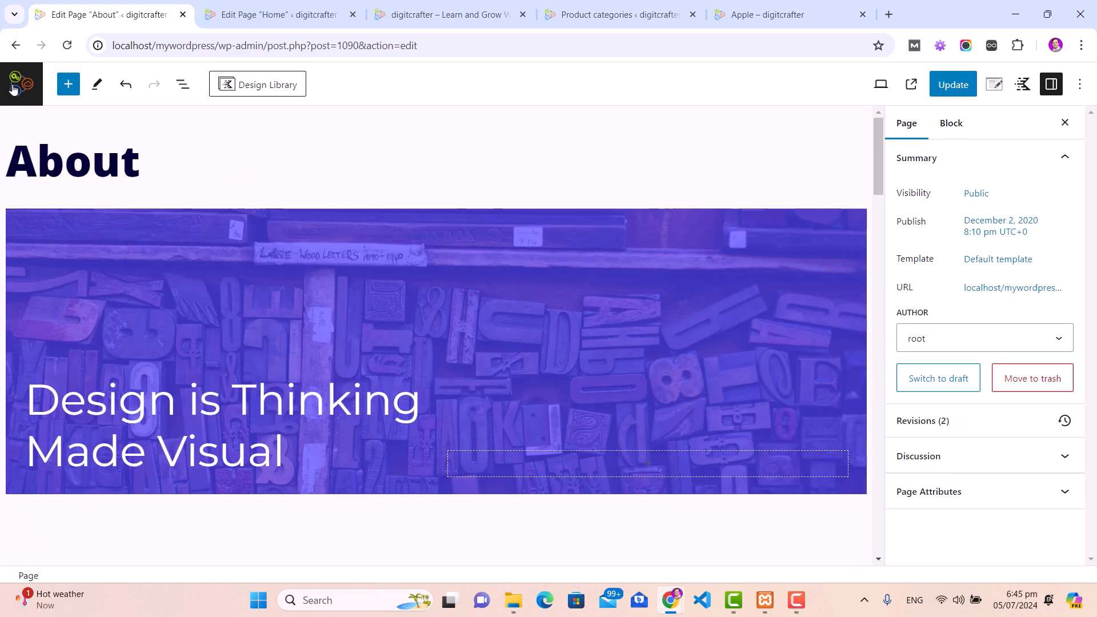
left_click(15, 47)
left_click(594, 139)
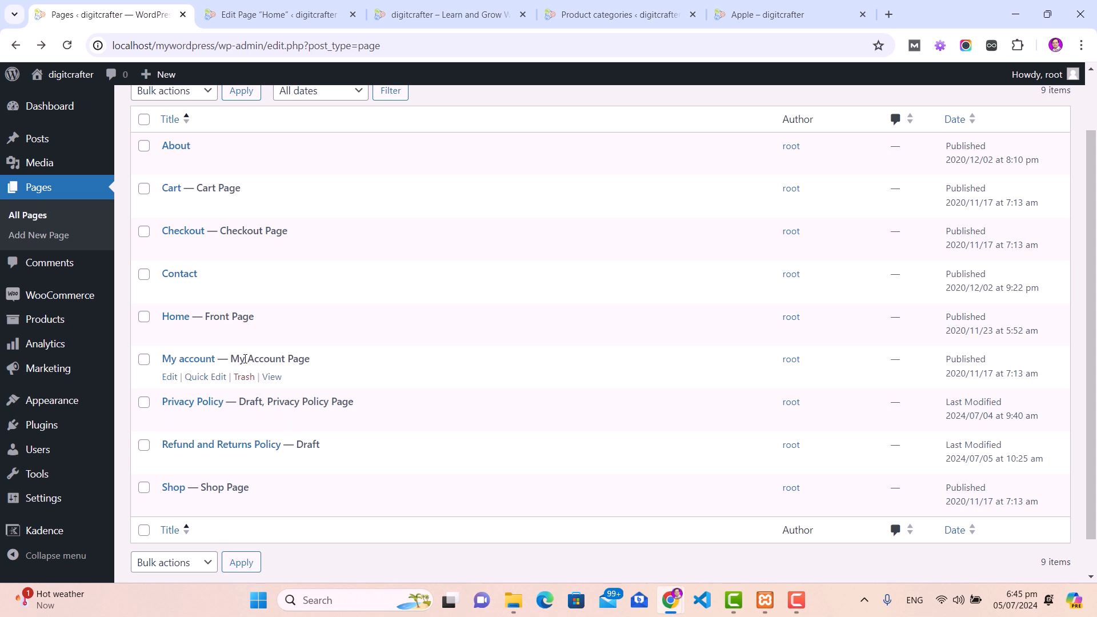
scroll(245, 359, "up", 2)
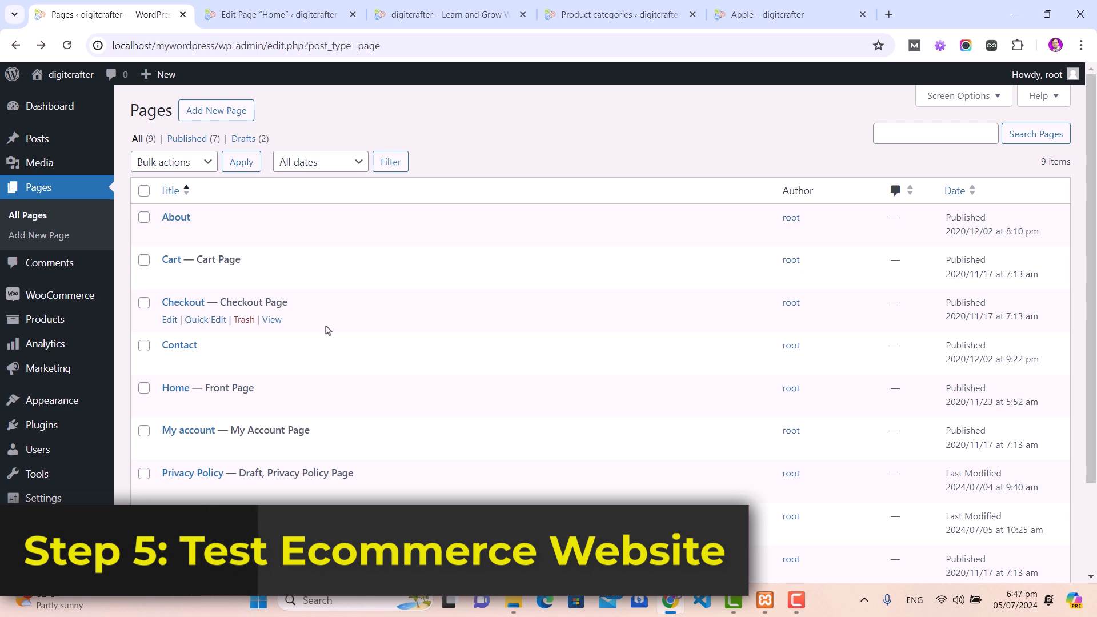
Step: Open the live site from the admin bar's Visit Site link in a new tab
mouse_move(40, 80)
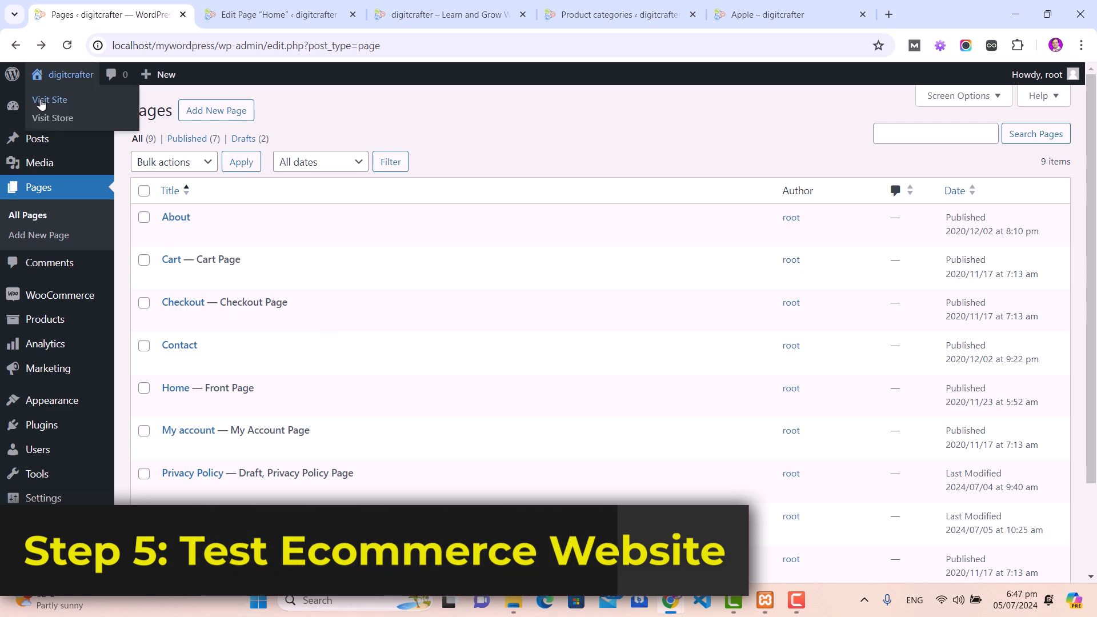
right_click(41, 101)
left_click(114, 114)
key("ctrl+Tab")
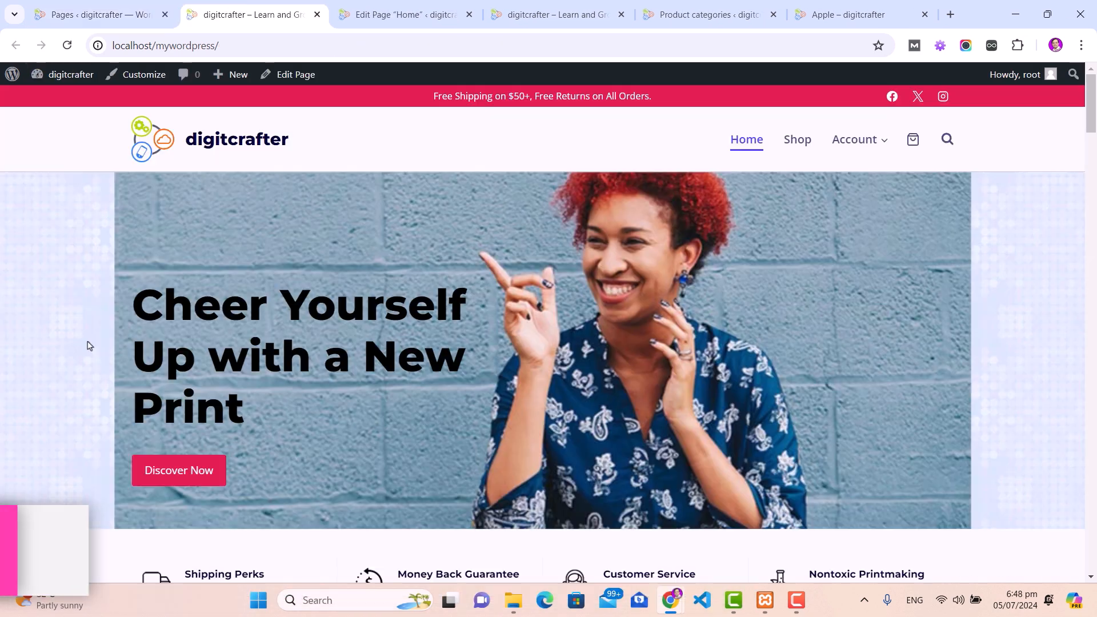
Step: Add T-Shirt Three and T-Shirt Four to the cart from the Features Products section
scroll(88, 346, "down", 15)
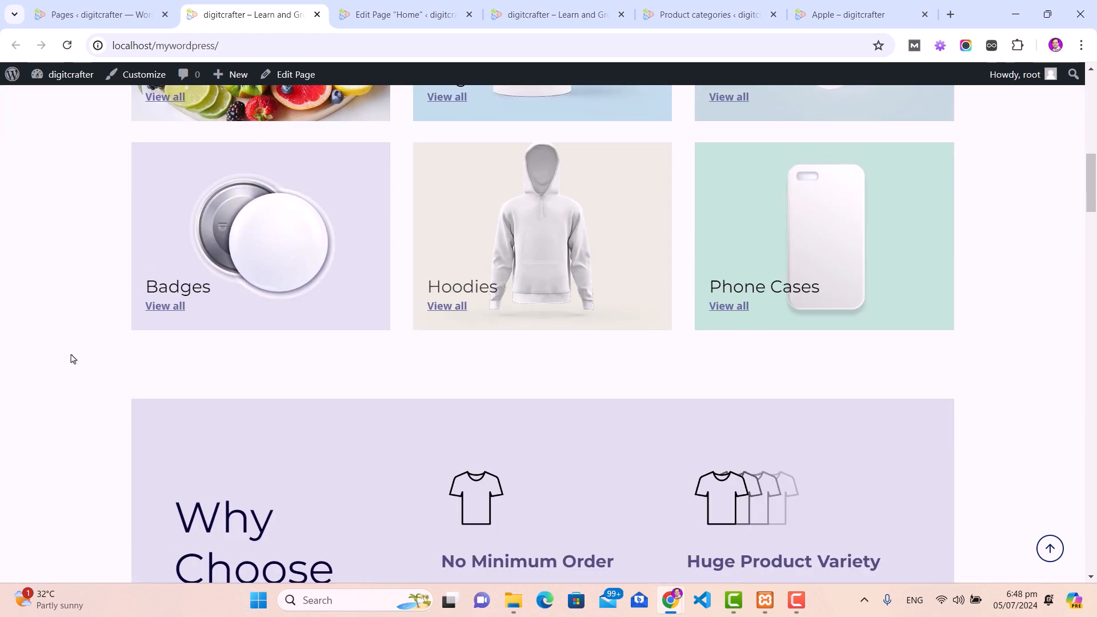
scroll(72, 359, "down", 6)
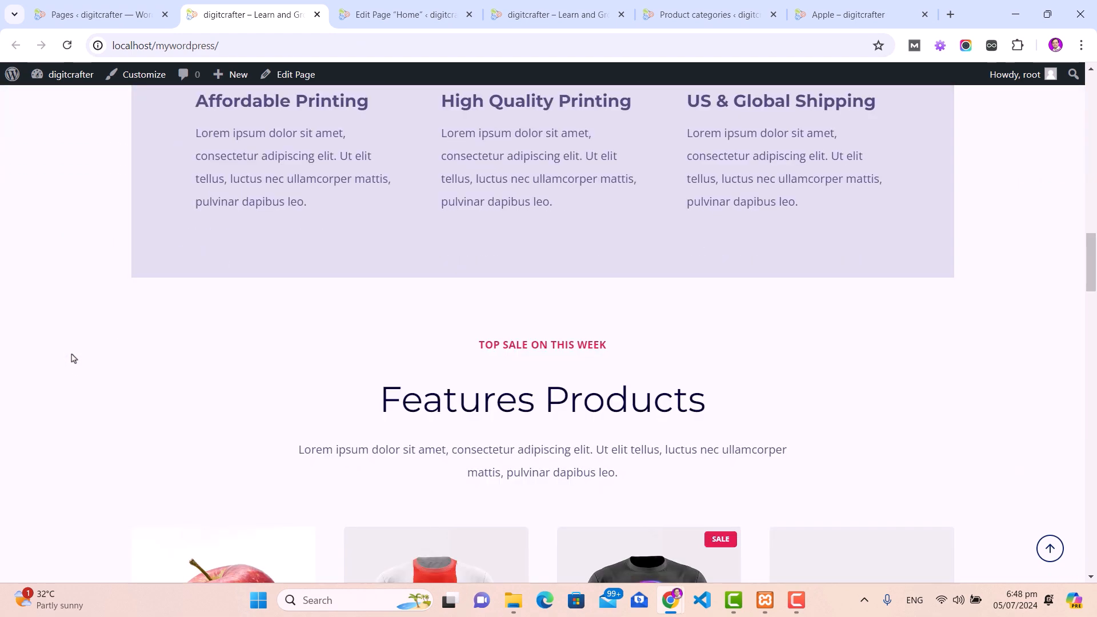
scroll(74, 358, "down", 5)
scroll(491, 434, "down", 1)
left_click(441, 487)
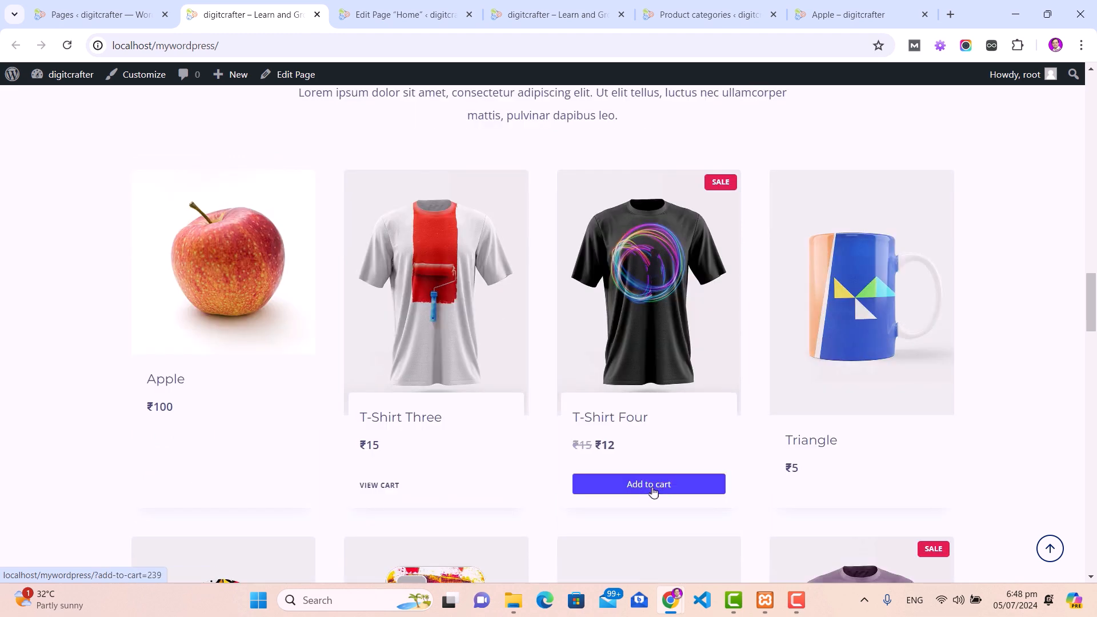
left_click(653, 490)
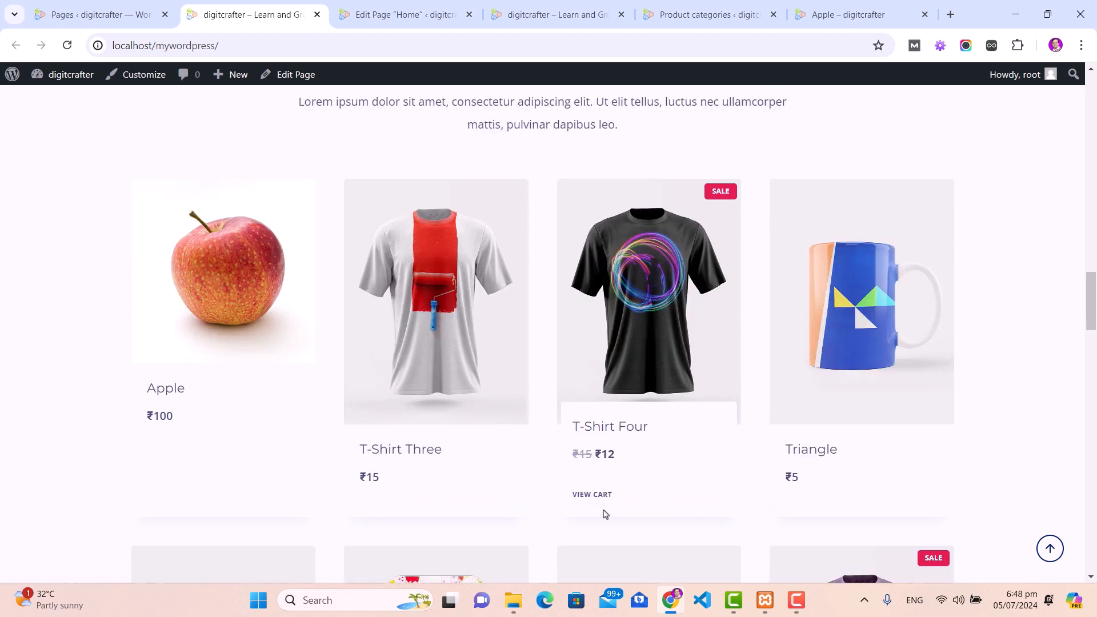
Step: Review the cart totals of ₹177, including ₹150 flat-rate shipping to Delhi, and proceed to checkout
left_click(591, 496)
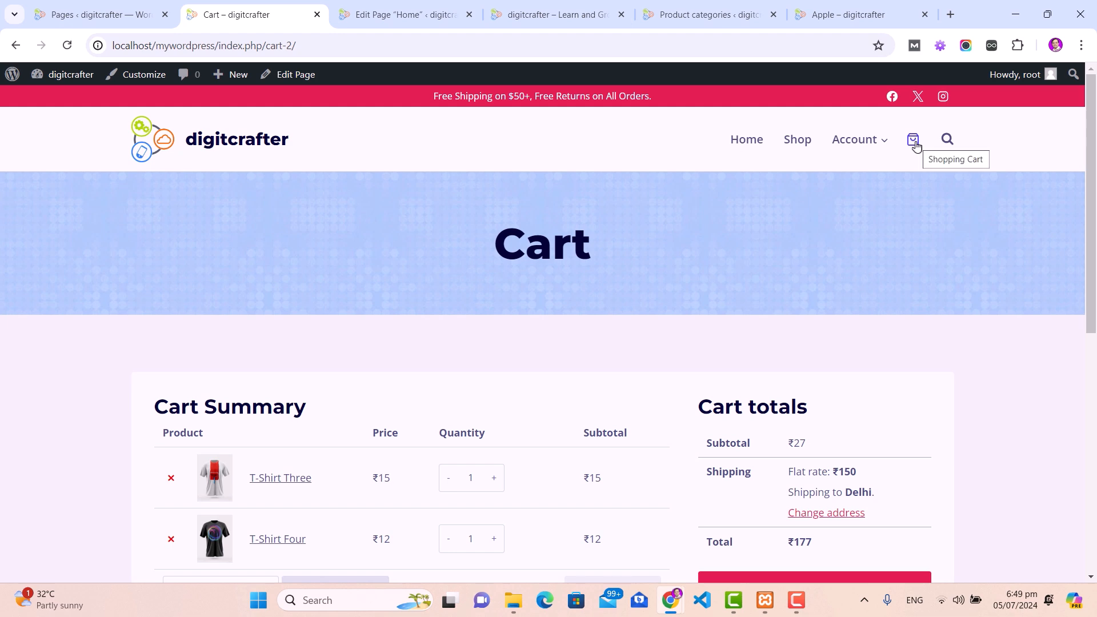
scroll(105, 352, "down", 3)
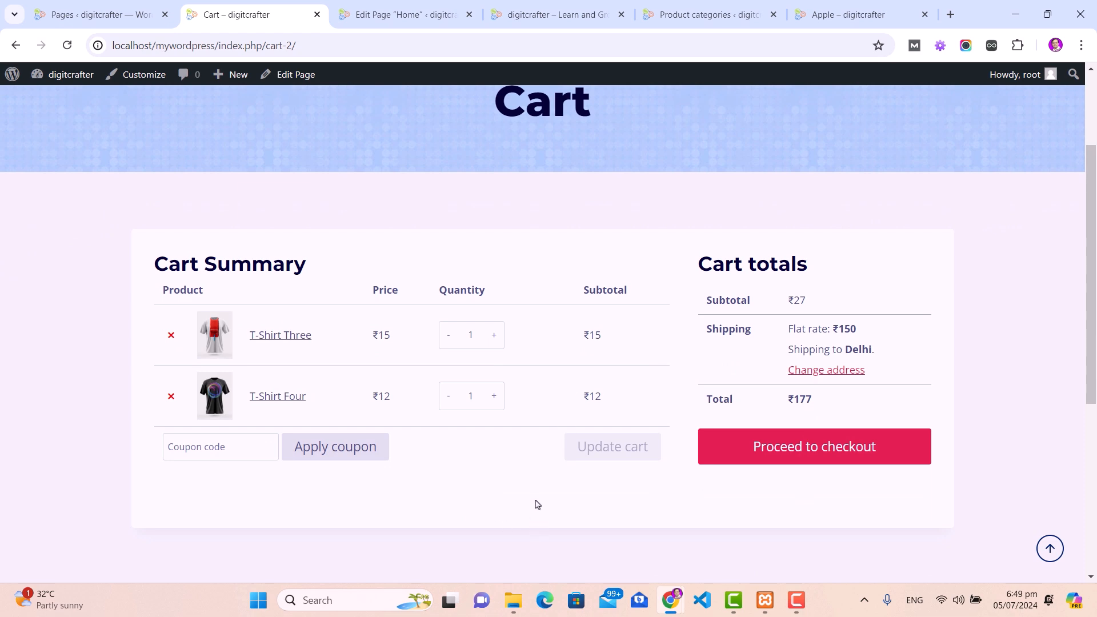
left_click_drag(702, 286, 870, 331)
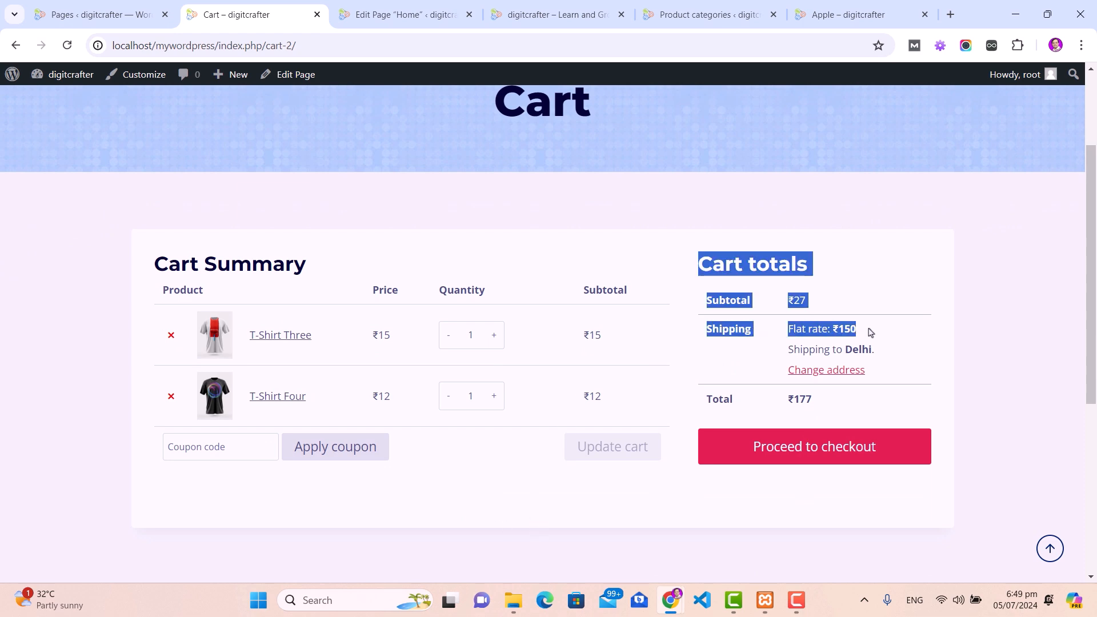
left_click_drag(788, 349, 894, 358)
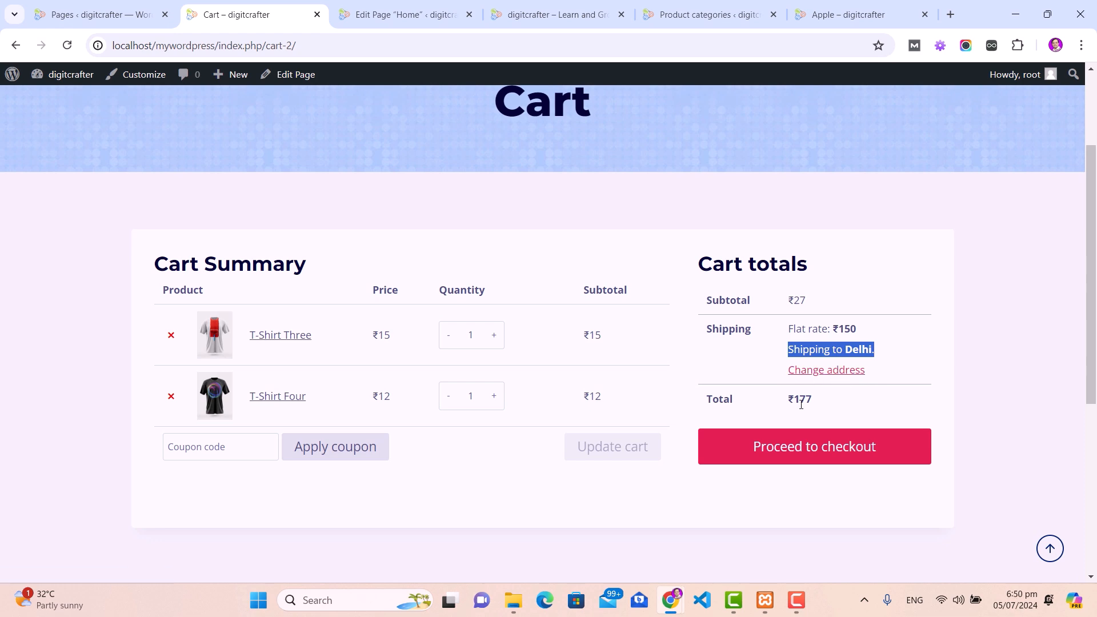
left_click_drag(787, 399, 820, 403)
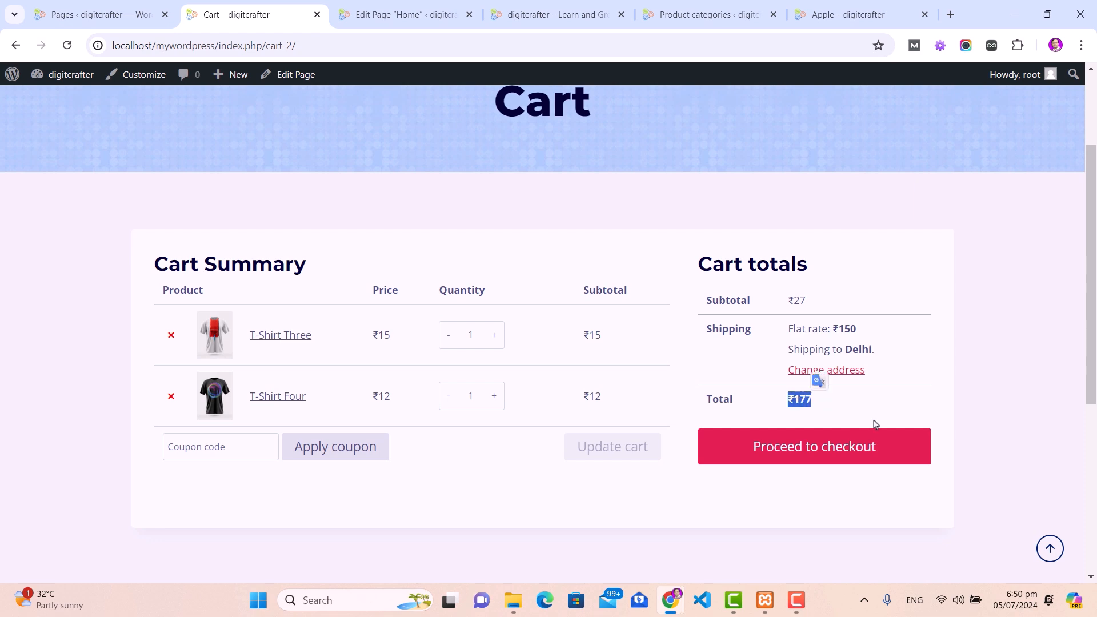
left_click(811, 455)
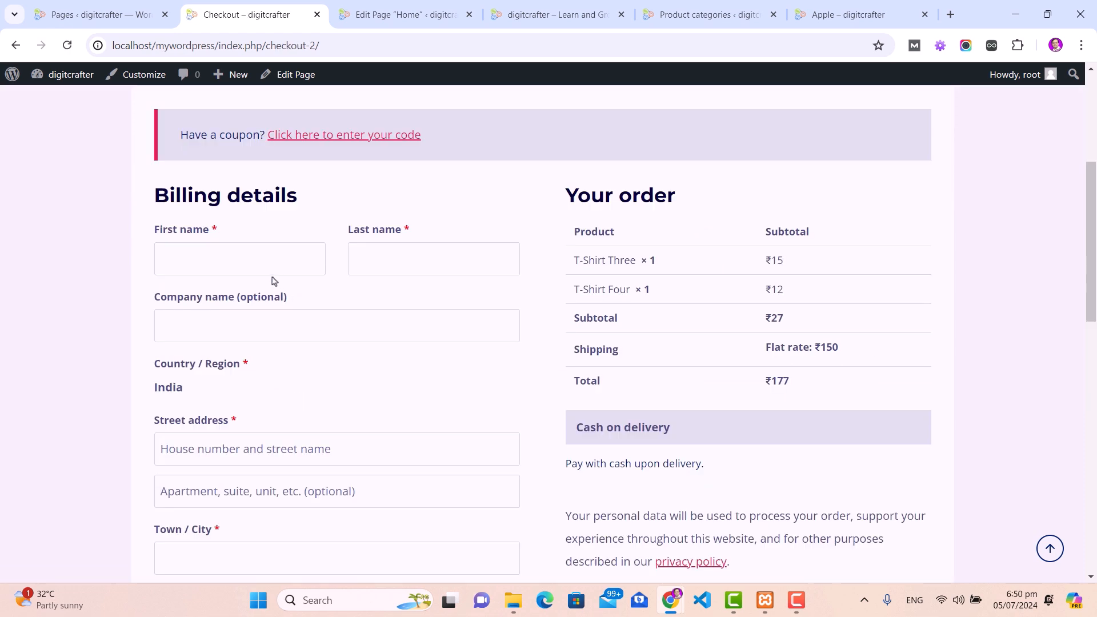
Step: Fill the billing name, company, street, apartment and city fields with 'Test'
left_click(248, 261)
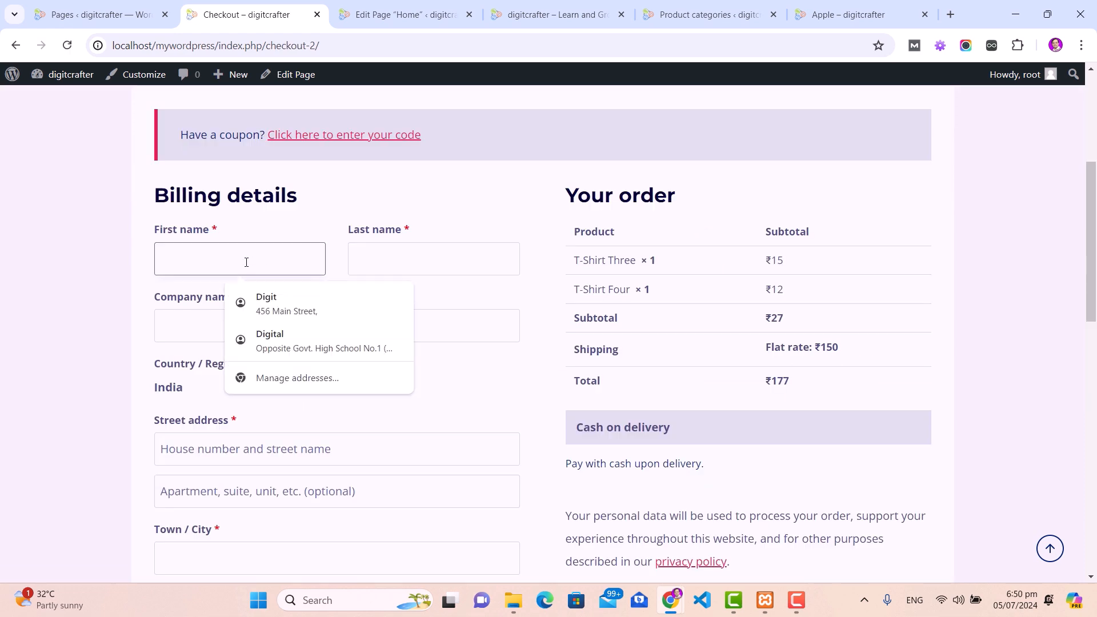
type("Test")
key("Tab")
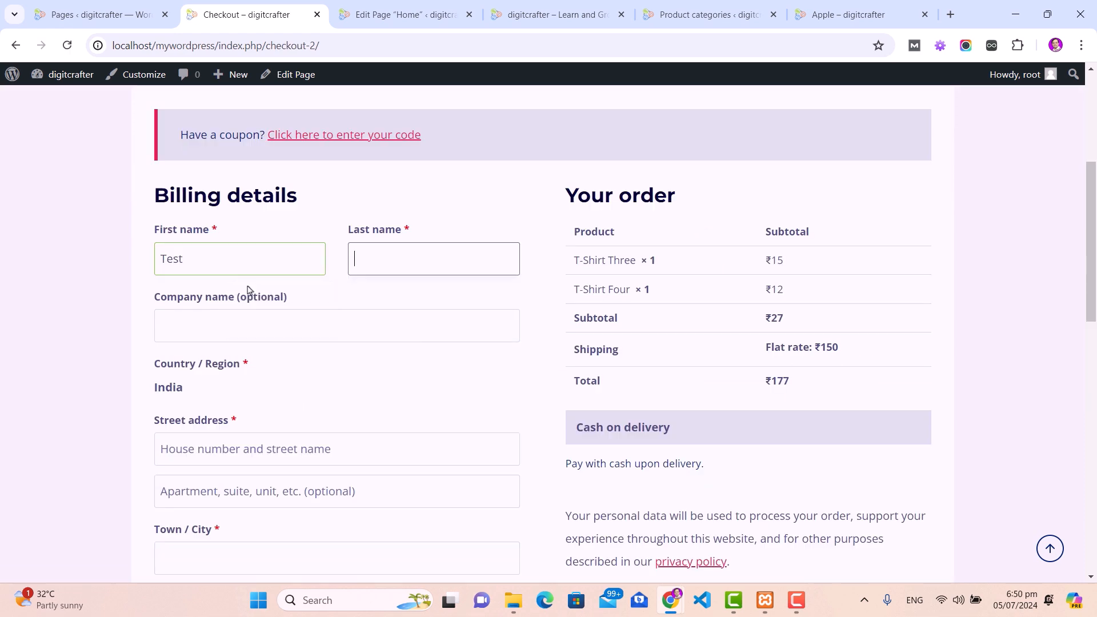
type("Test")
key("Tab")
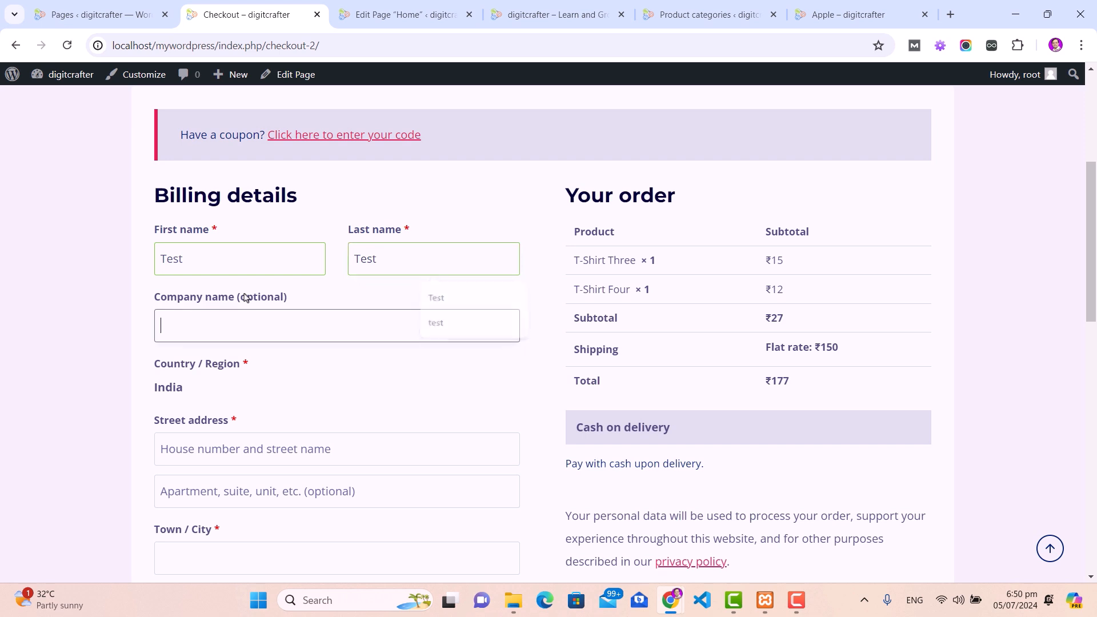
type("Test")
key("Tab")
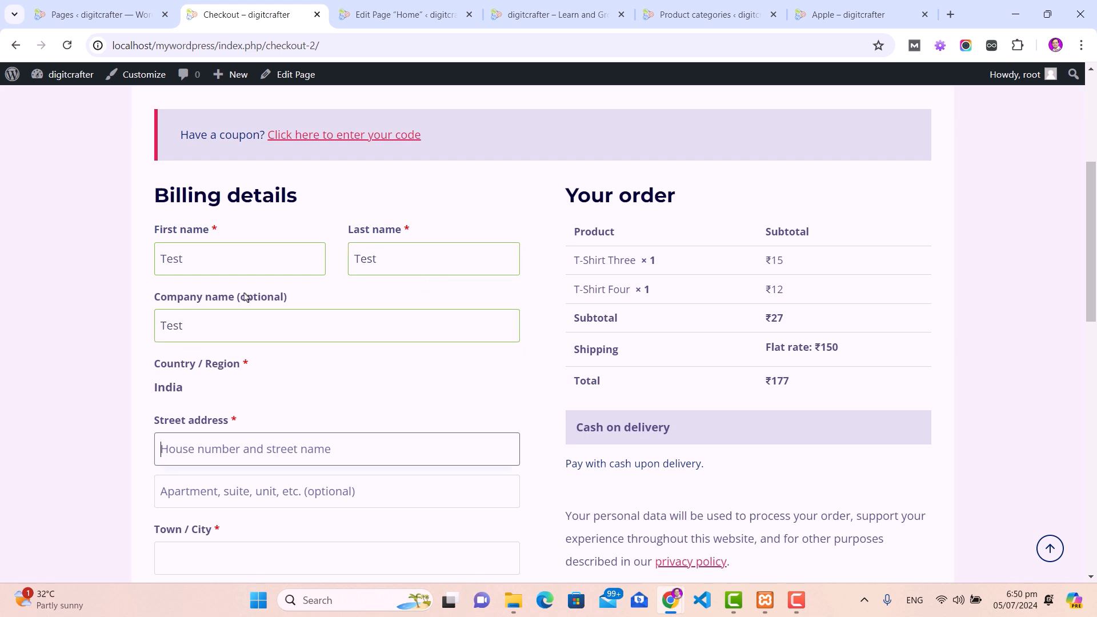
type("Test")
key("Tab")
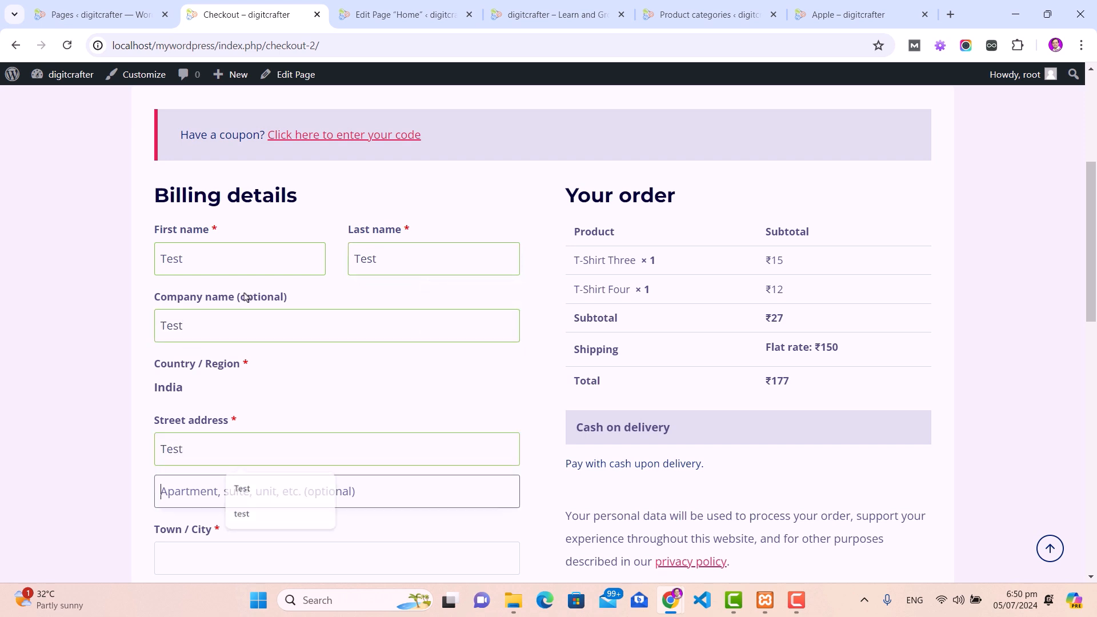
type("Test")
key("Tab")
type("Te")
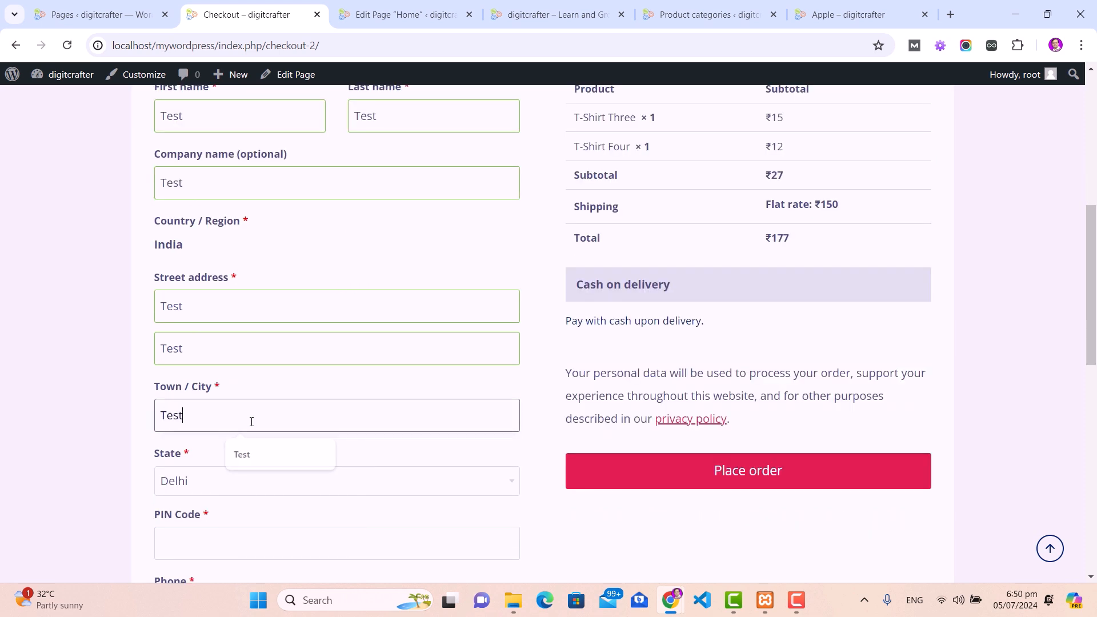
Step: Keep Delhi selected as the billing state
scroll(302, 407, "down", 2)
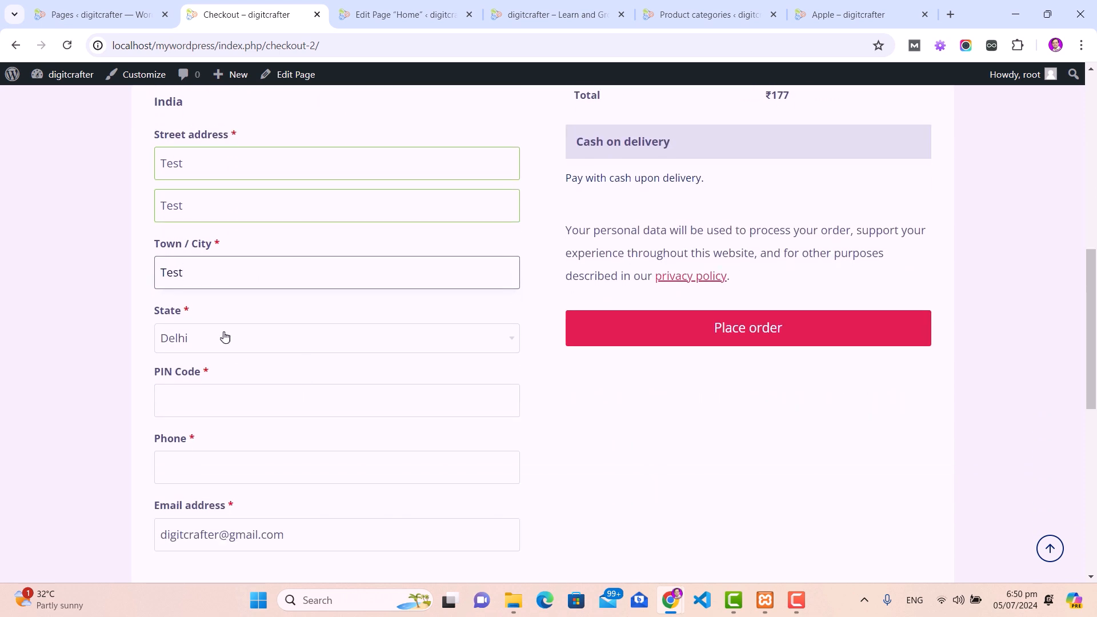
left_click(257, 346)
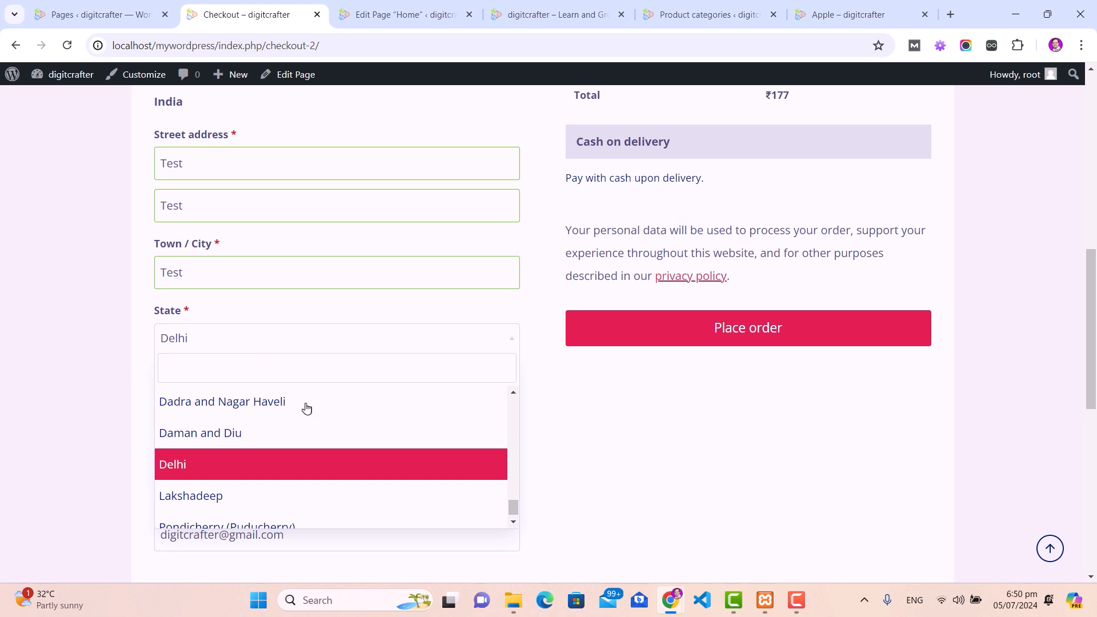
scroll(281, 463, "up", 10)
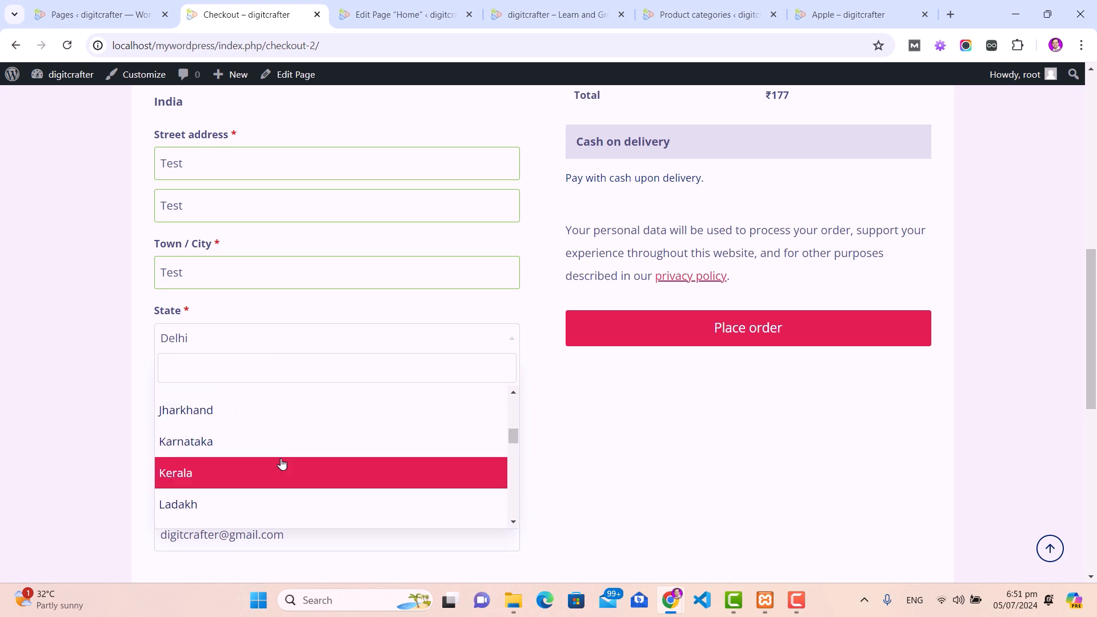
scroll(282, 463, "down", 10)
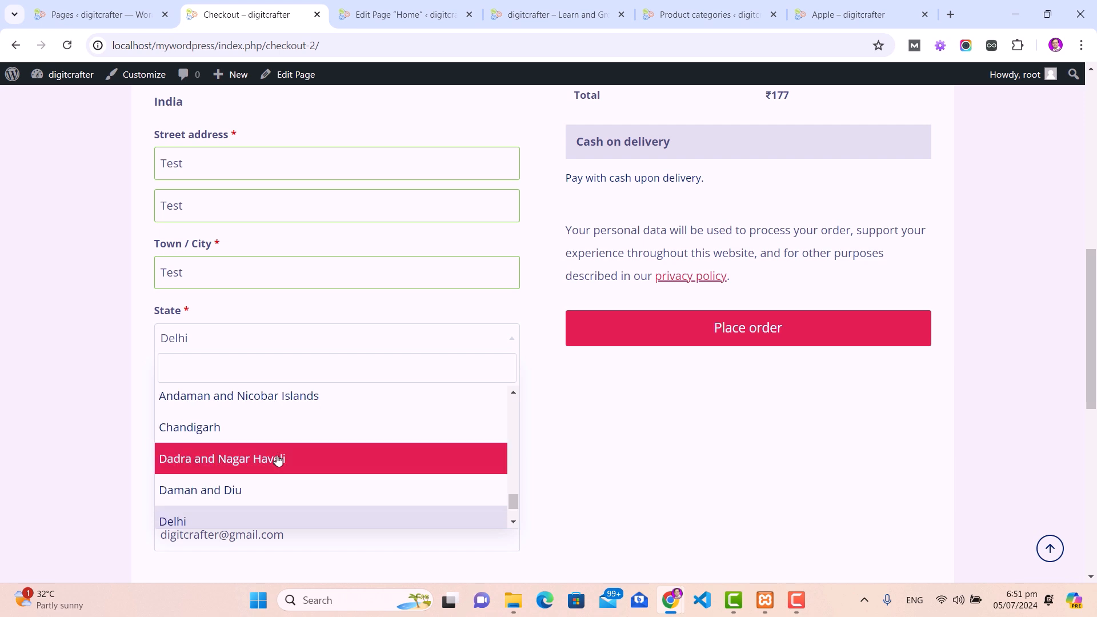
left_click(212, 343)
scroll(158, 388, "down", 2)
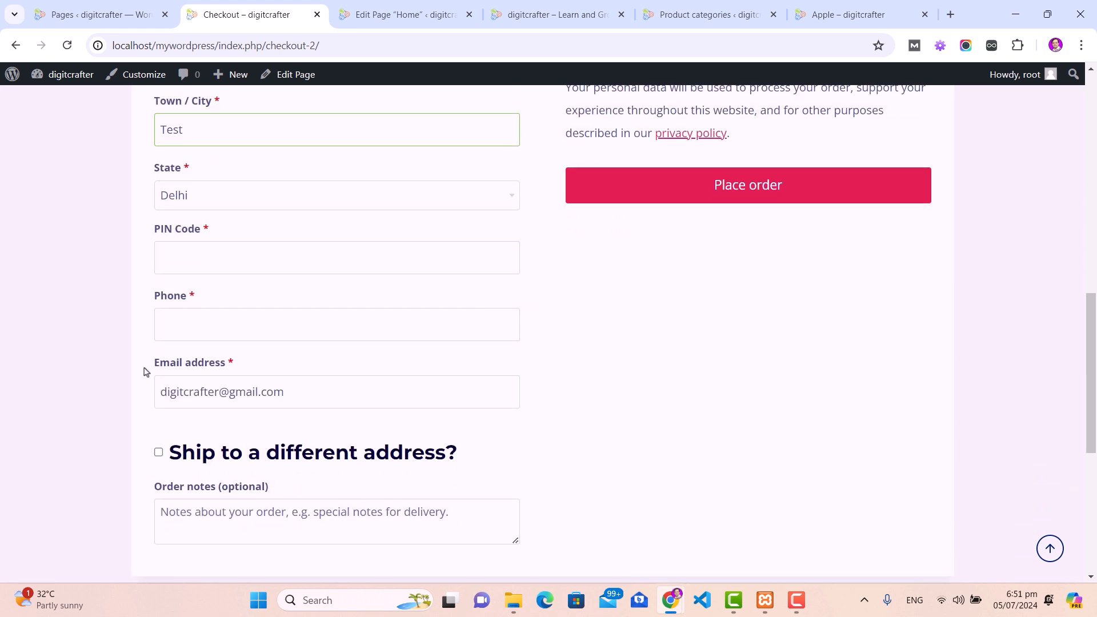
Step: Enter a dummy PIN code and phone number, leaving the prefilled email address unchanged
left_click(249, 253)
type("12345")
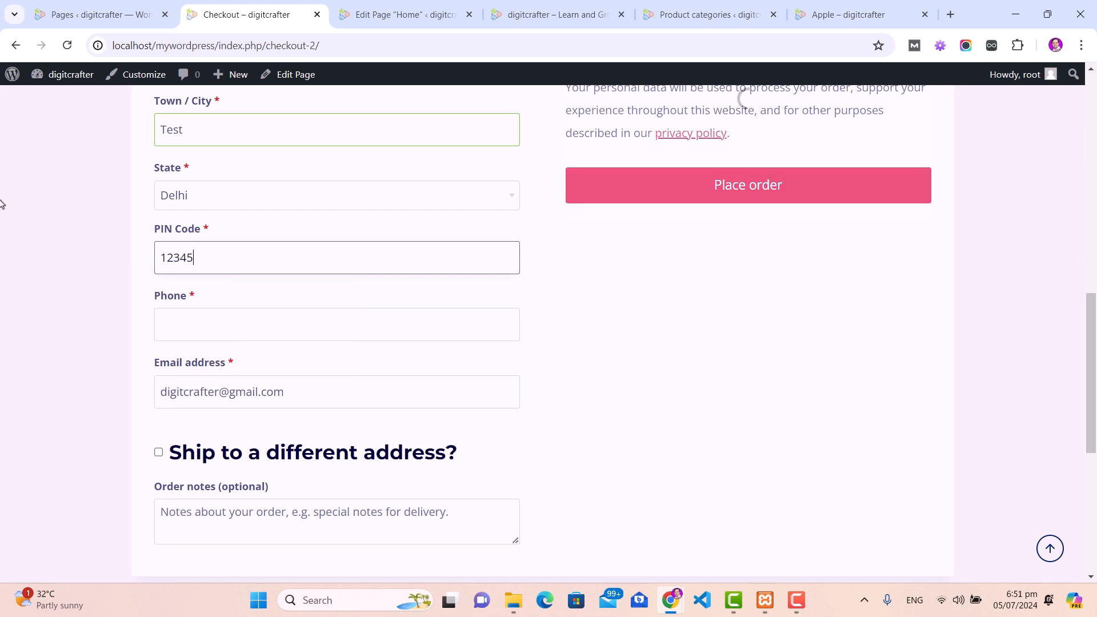
left_click(260, 318)
type("12345")
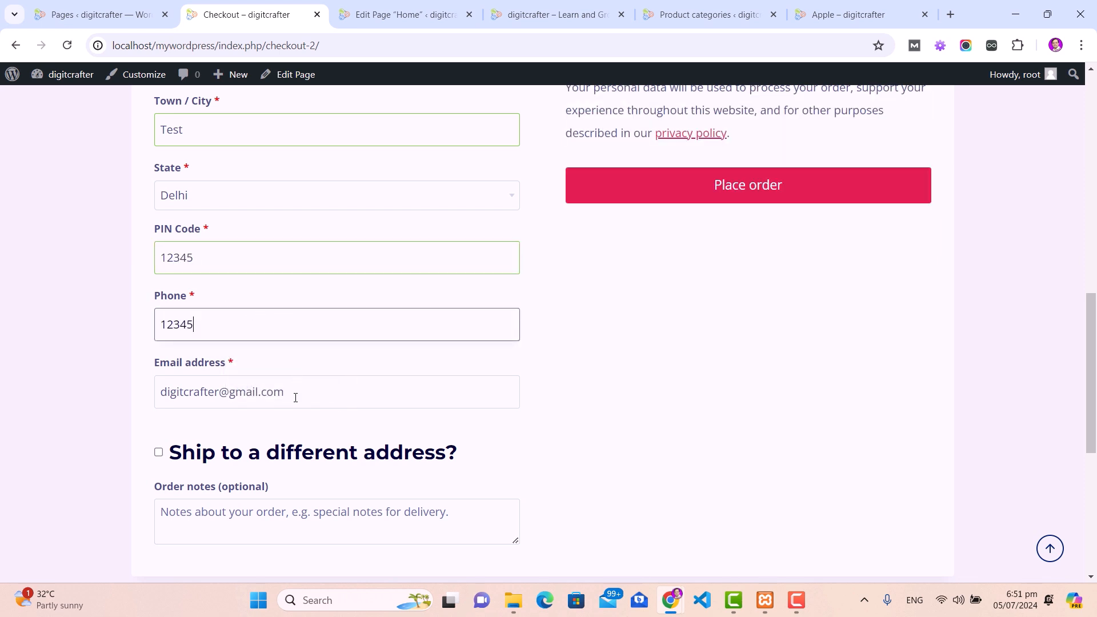
left_click(319, 394)
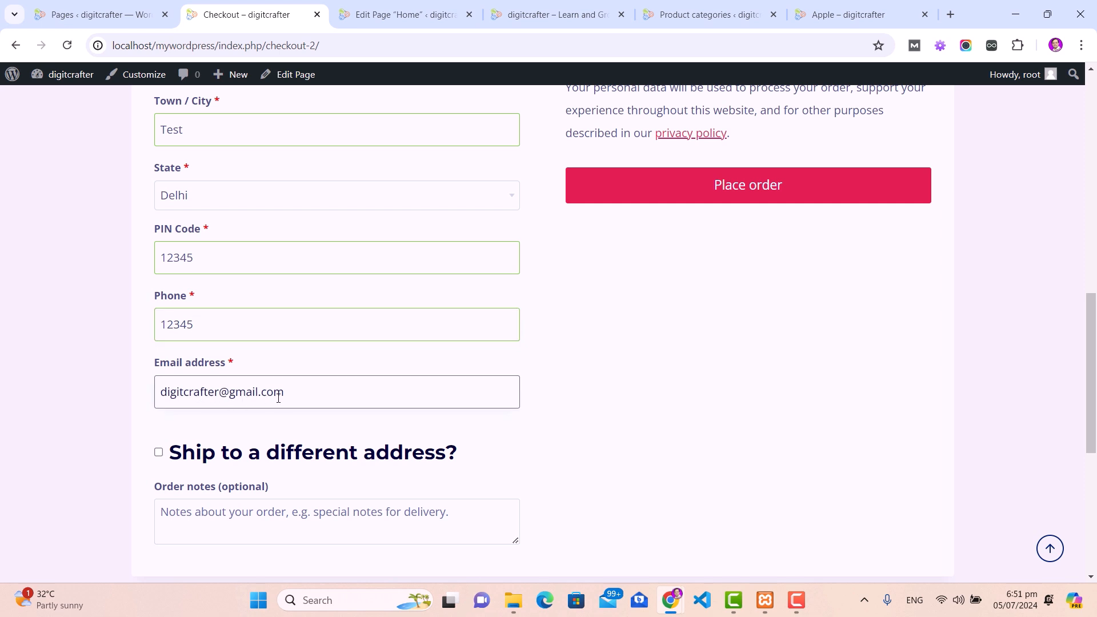
left_click_drag(288, 390, 161, 392)
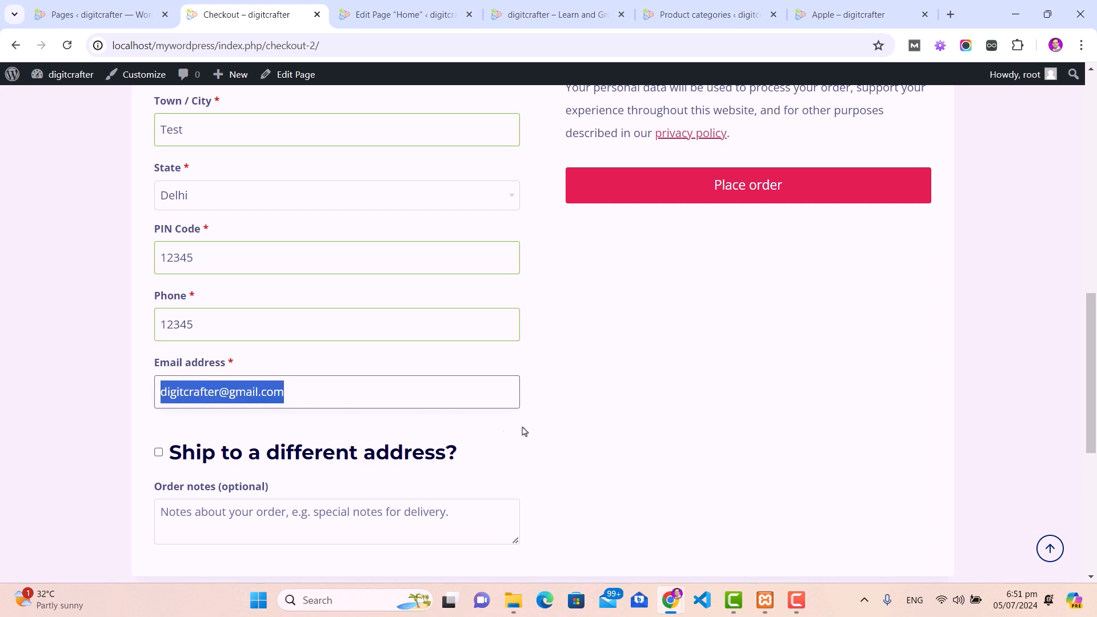
left_click(562, 424)
scroll(495, 443, "down", 3)
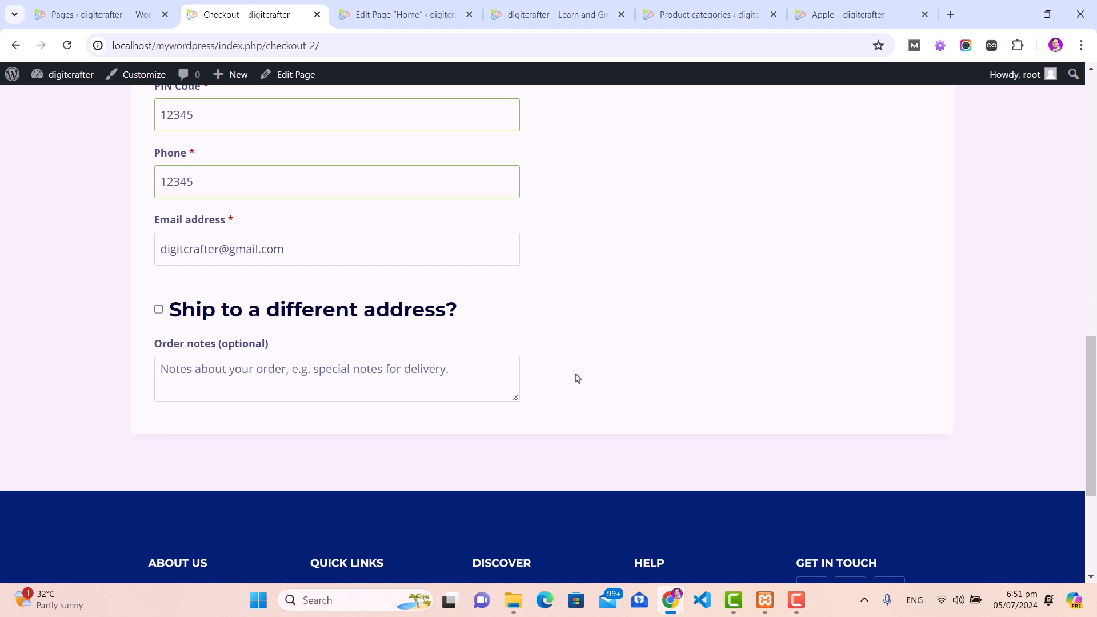
scroll(685, 434, "up", 8)
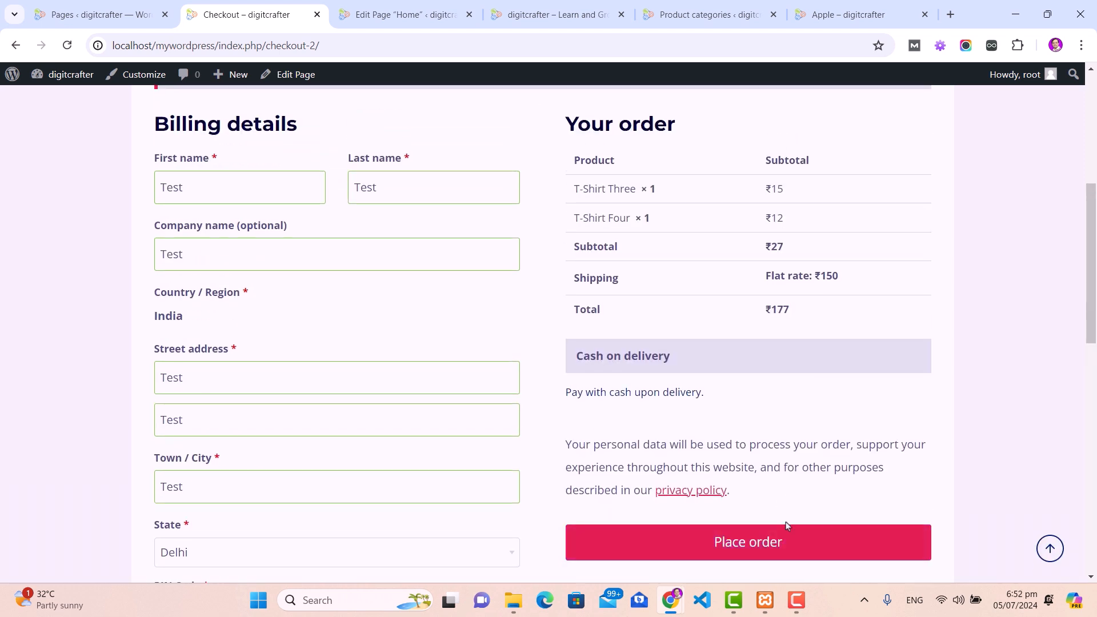
Step: Place the order, then replace the rejected PIN code with 110001 and place it again
left_click(774, 540)
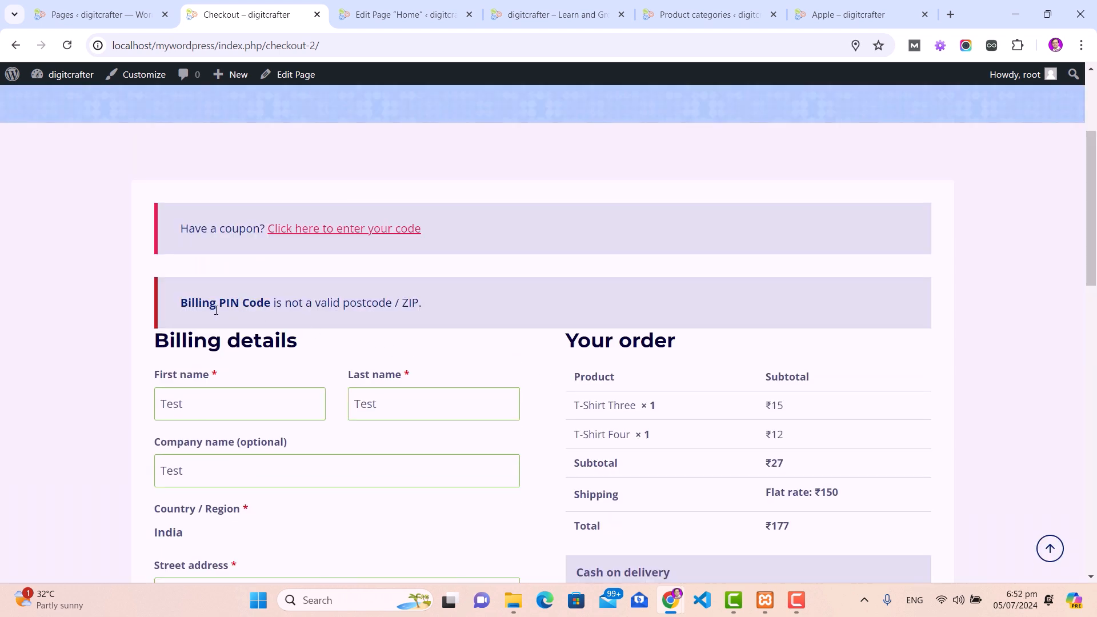
left_click_drag(182, 304, 428, 307)
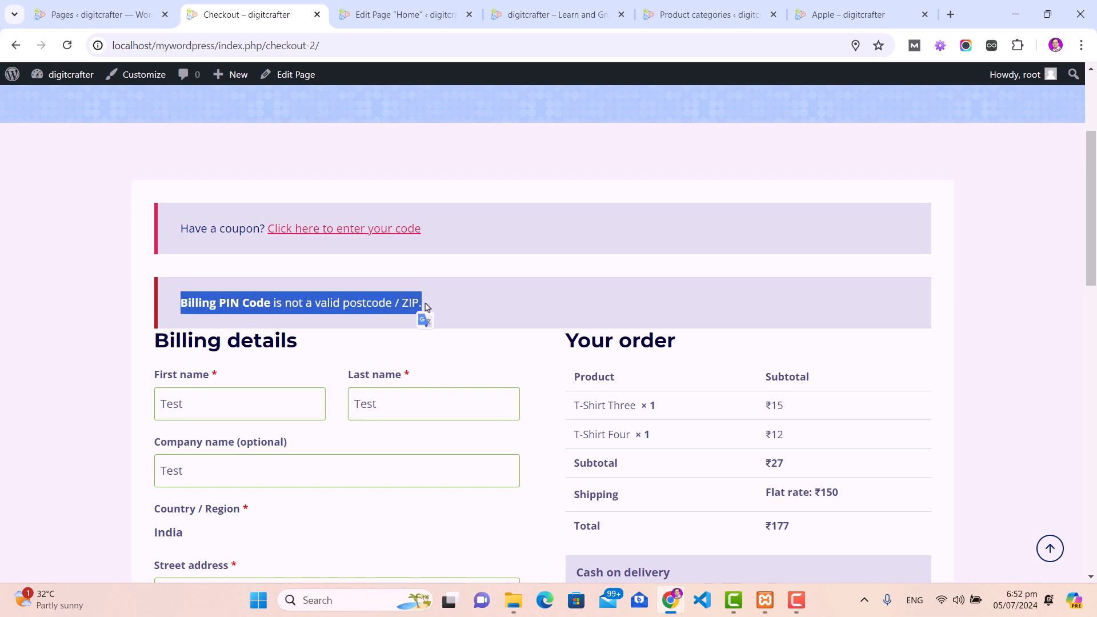
scroll(231, 390, "down", 8)
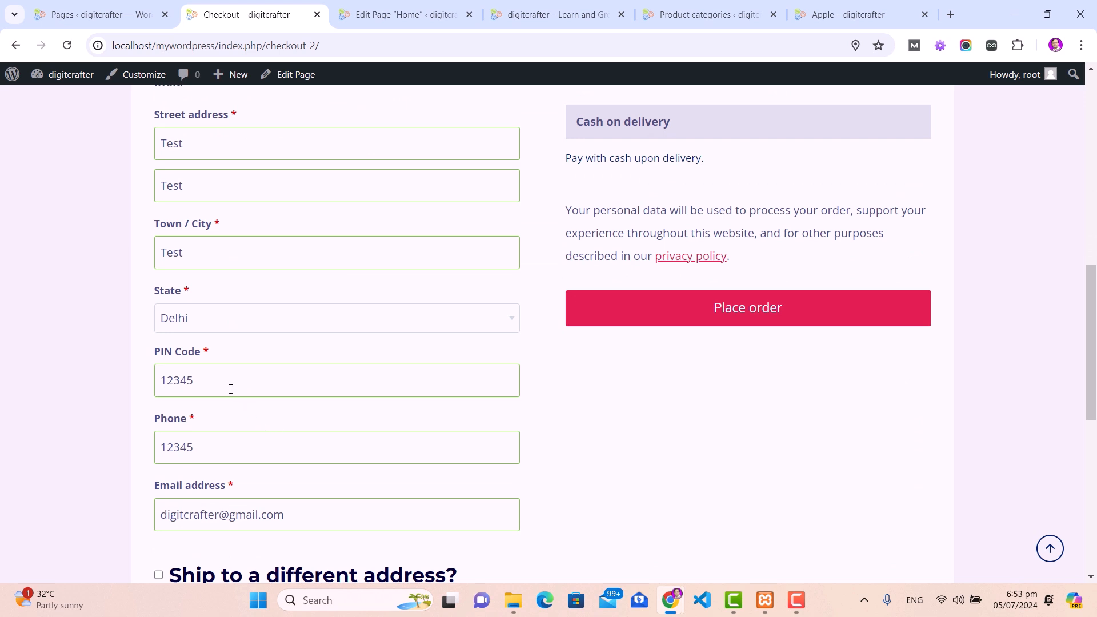
double_click(230, 381)
type("110001")
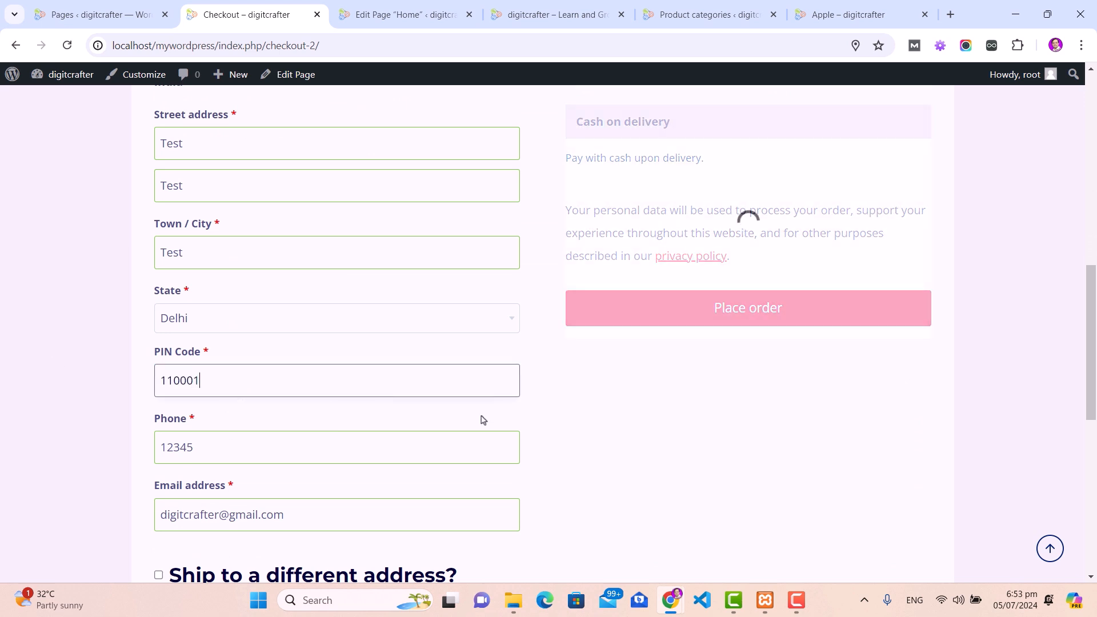
left_click(737, 311)
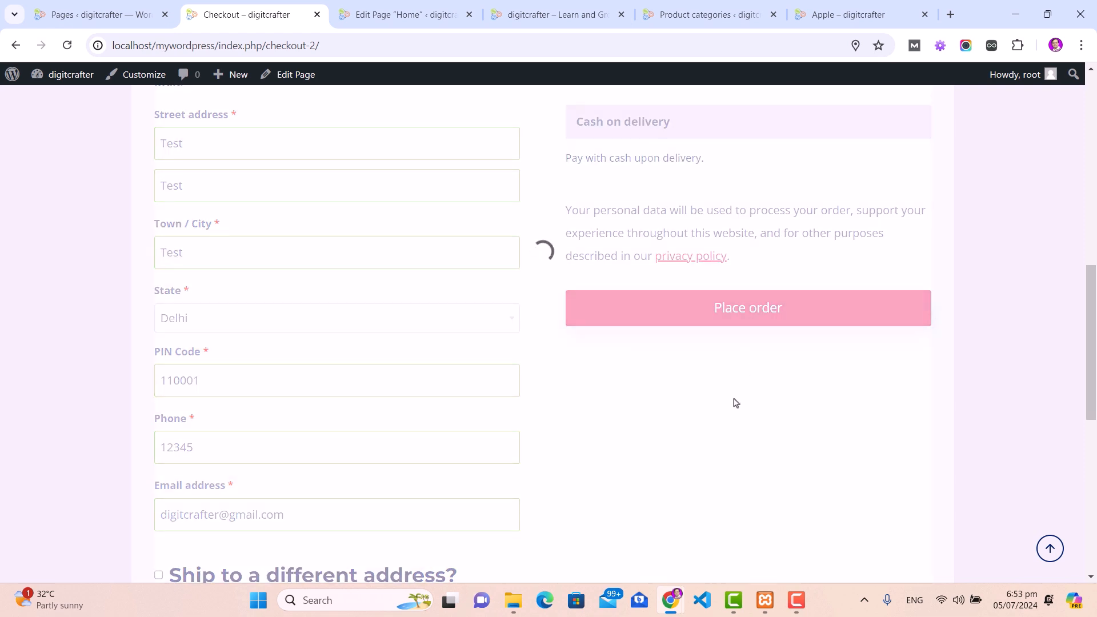
scroll(680, 405, "down", 3)
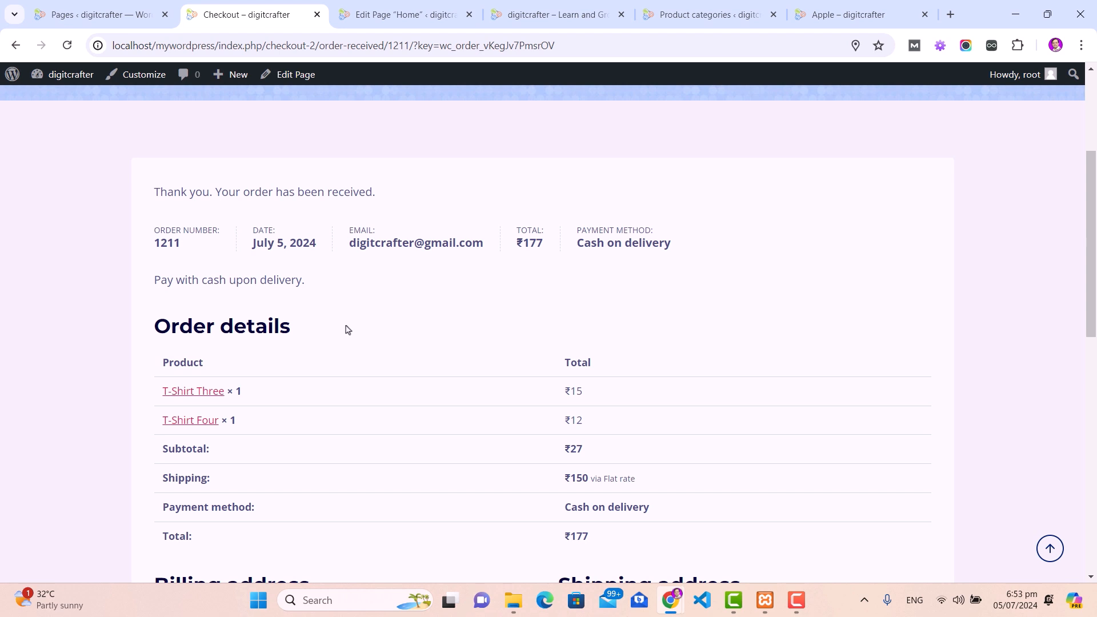
Step: Review order 1211's number, date, ₹177 total and Delhi addresses, then go to the digitcrafter home page
scroll(347, 329, "down", 1)
left_click_drag(154, 158, 320, 162)
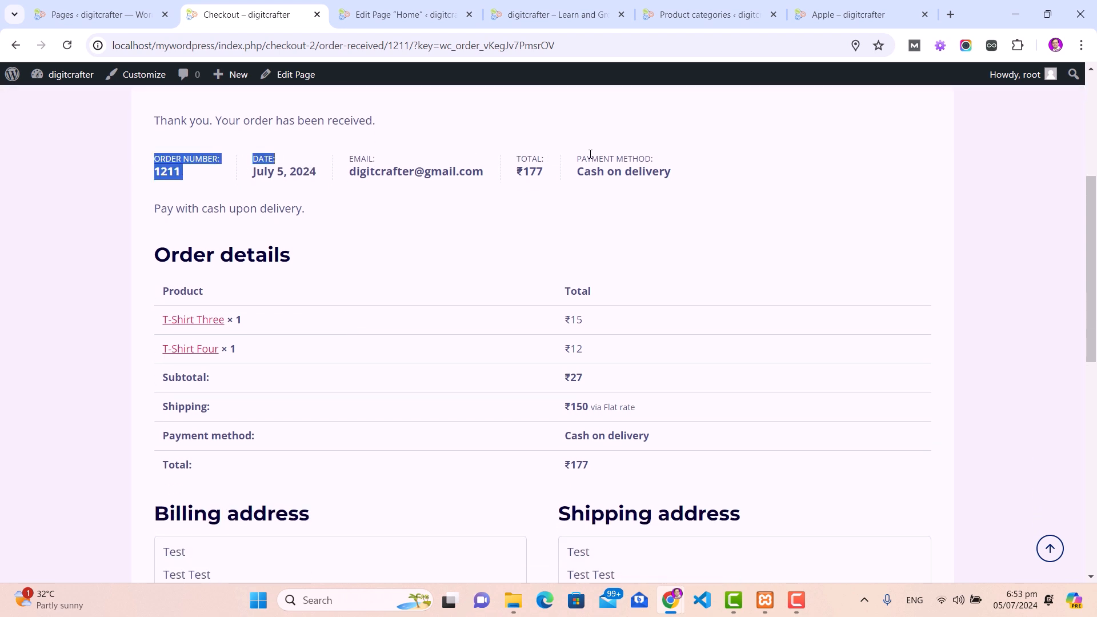
scroll(392, 223, "down", 1)
left_click_drag(161, 219, 625, 283)
scroll(381, 330, "down", 3)
left_click_drag(155, 229, 325, 234)
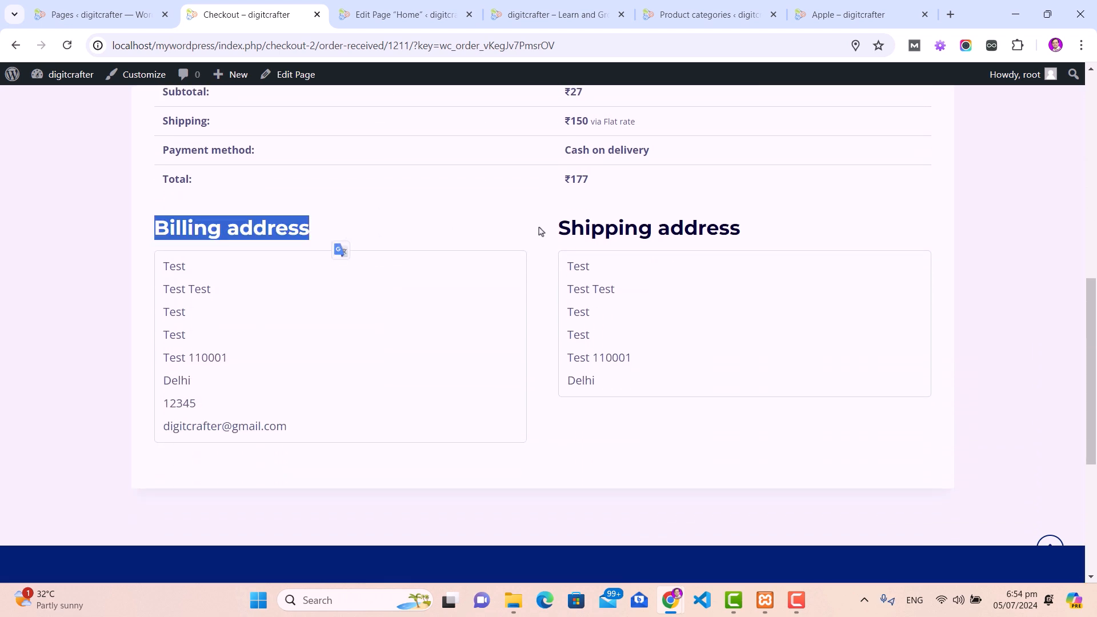
left_click(557, 230)
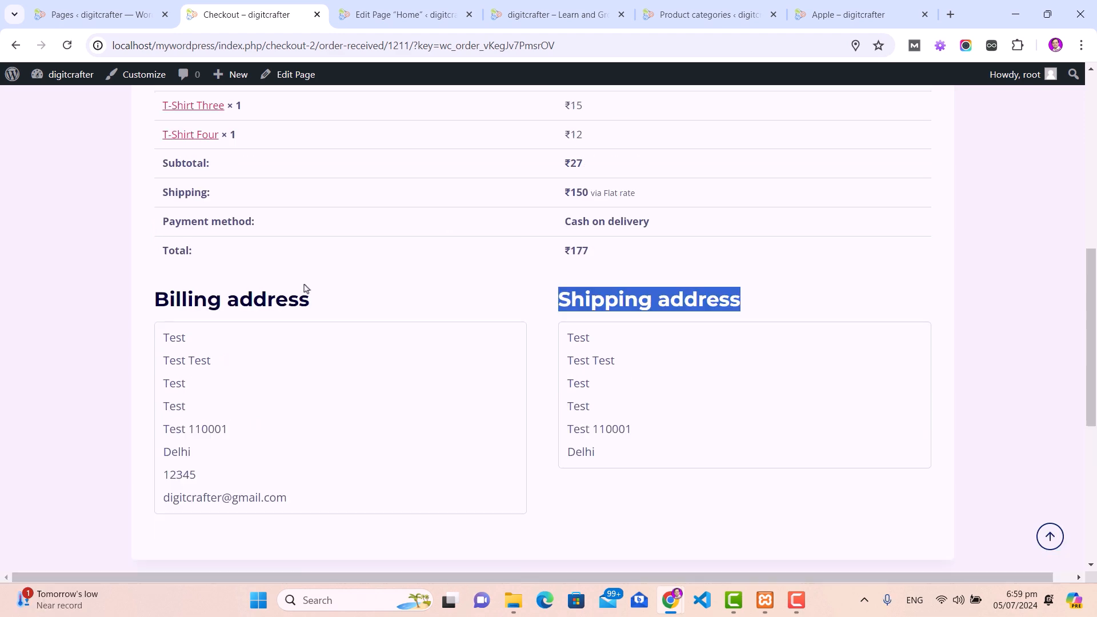
scroll(304, 289, "up", 10)
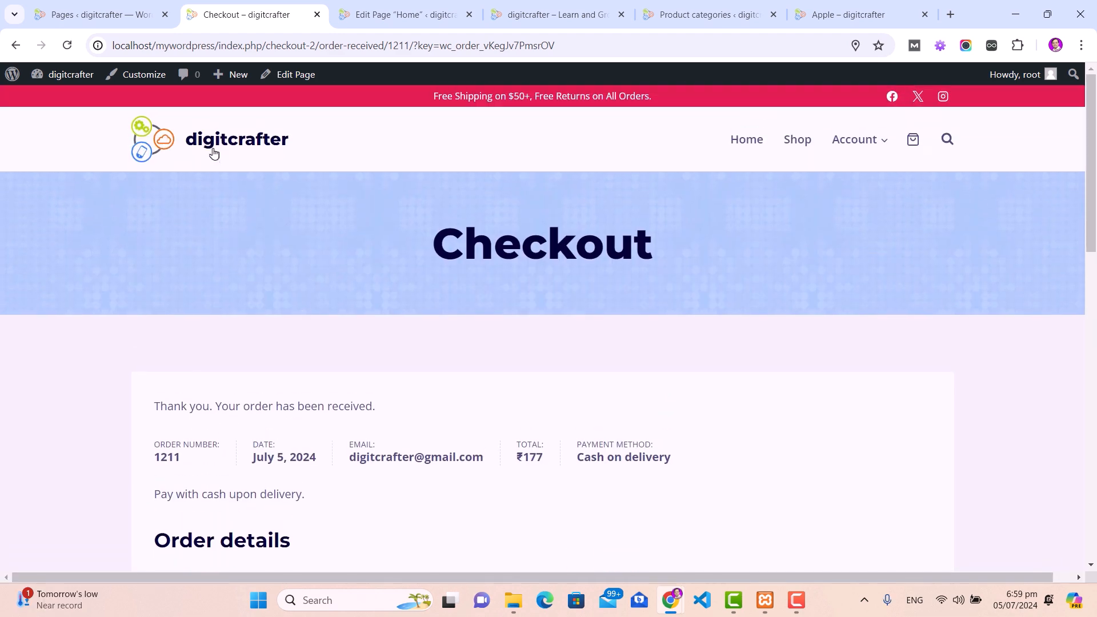
left_click(214, 143)
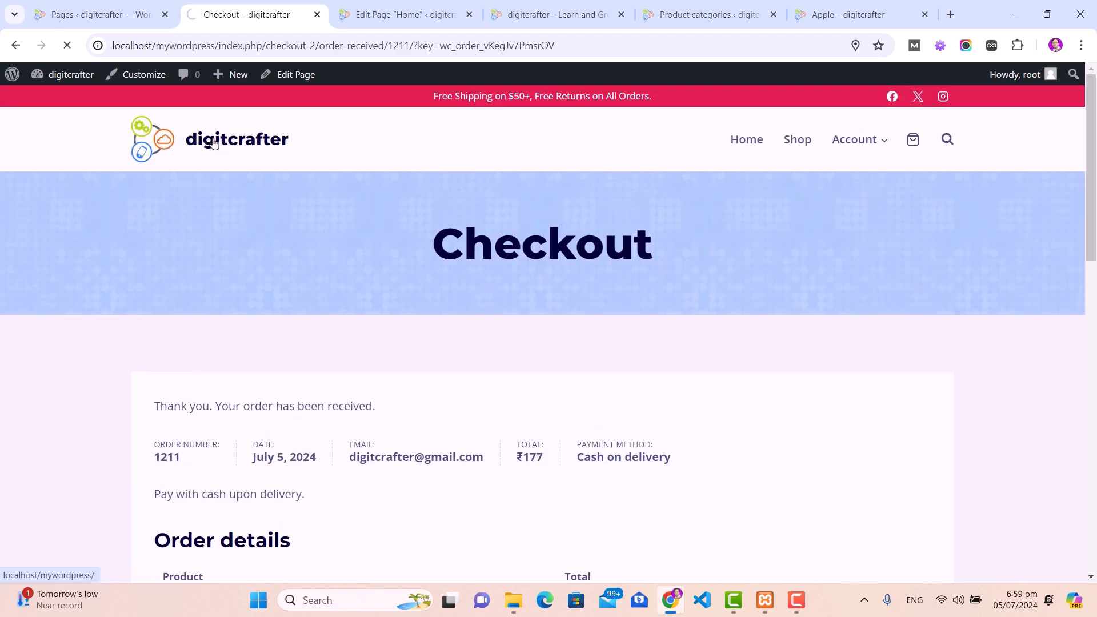